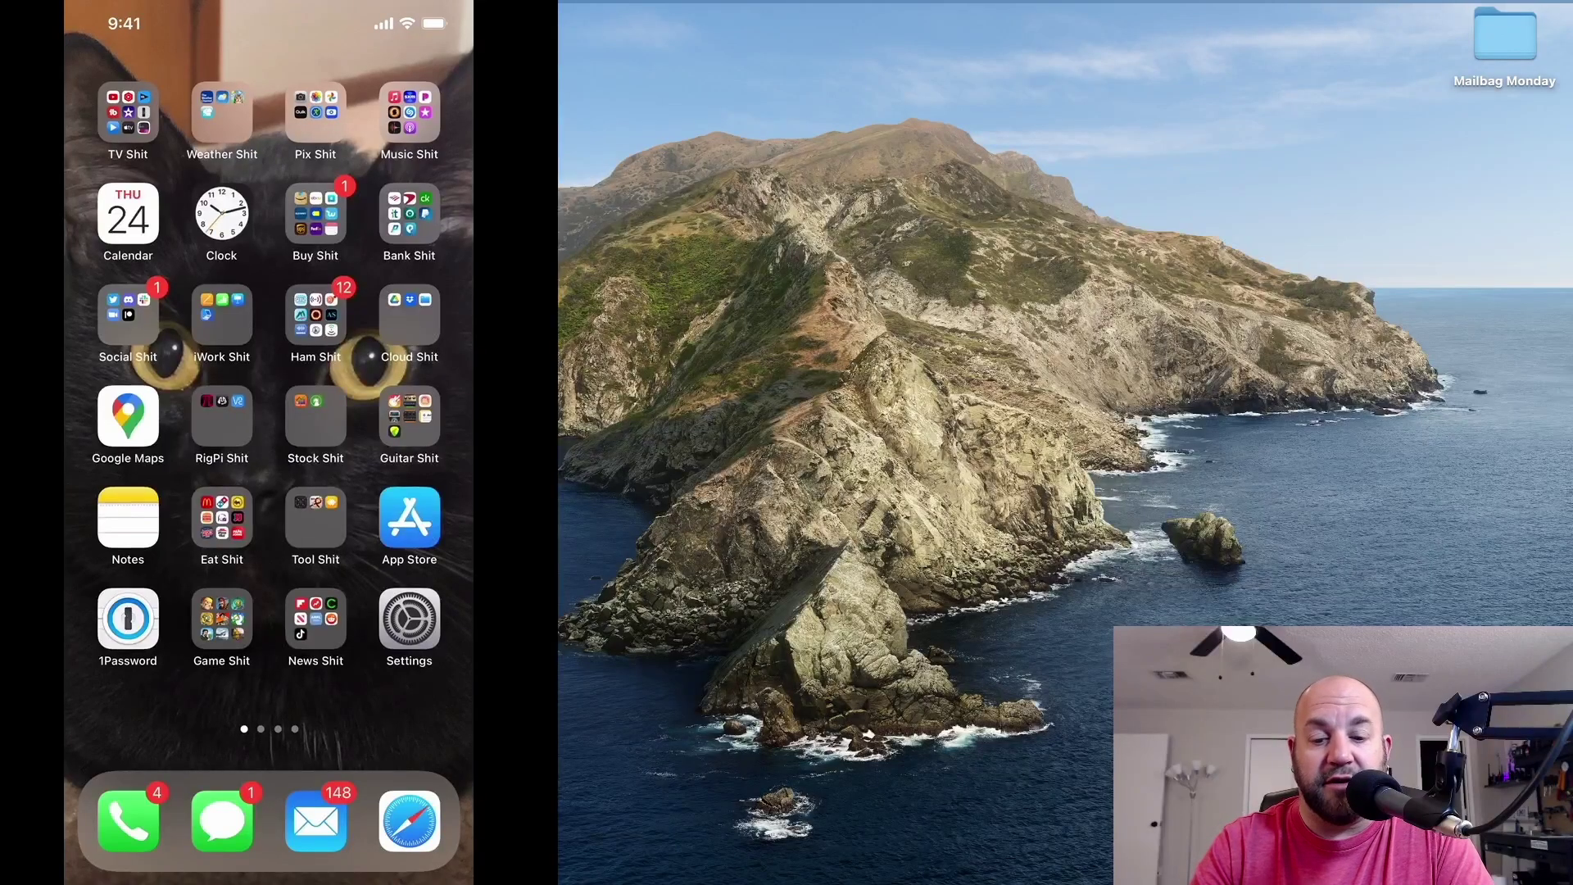
Launch HAMRS from the Ham folder and open the options for the 2/18/2022 logbook.
left_click(316, 316)
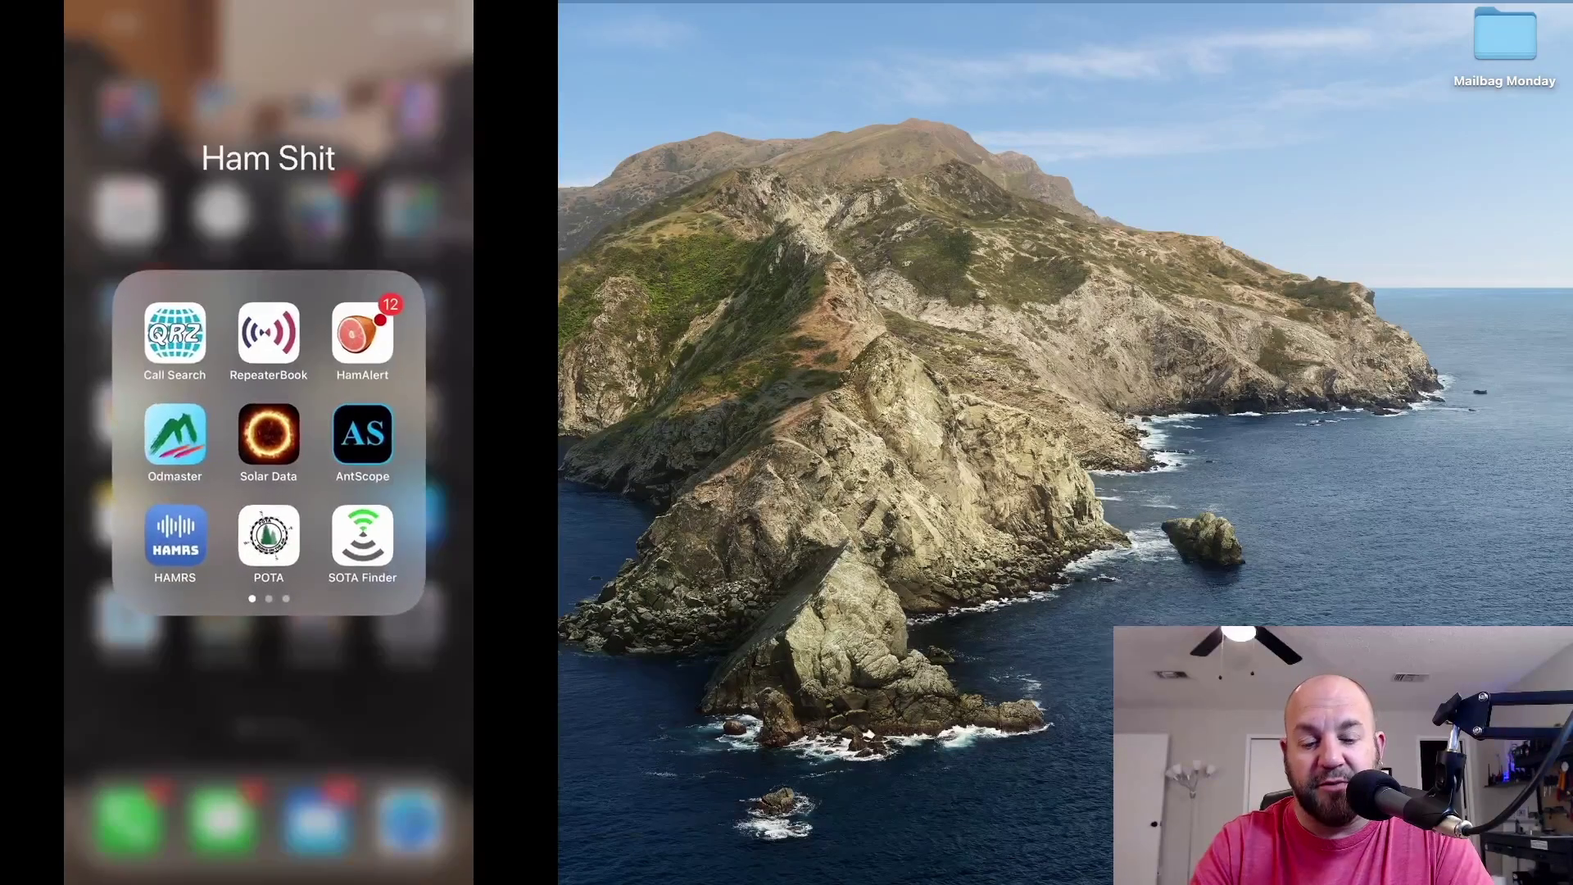
left_click(358, 533)
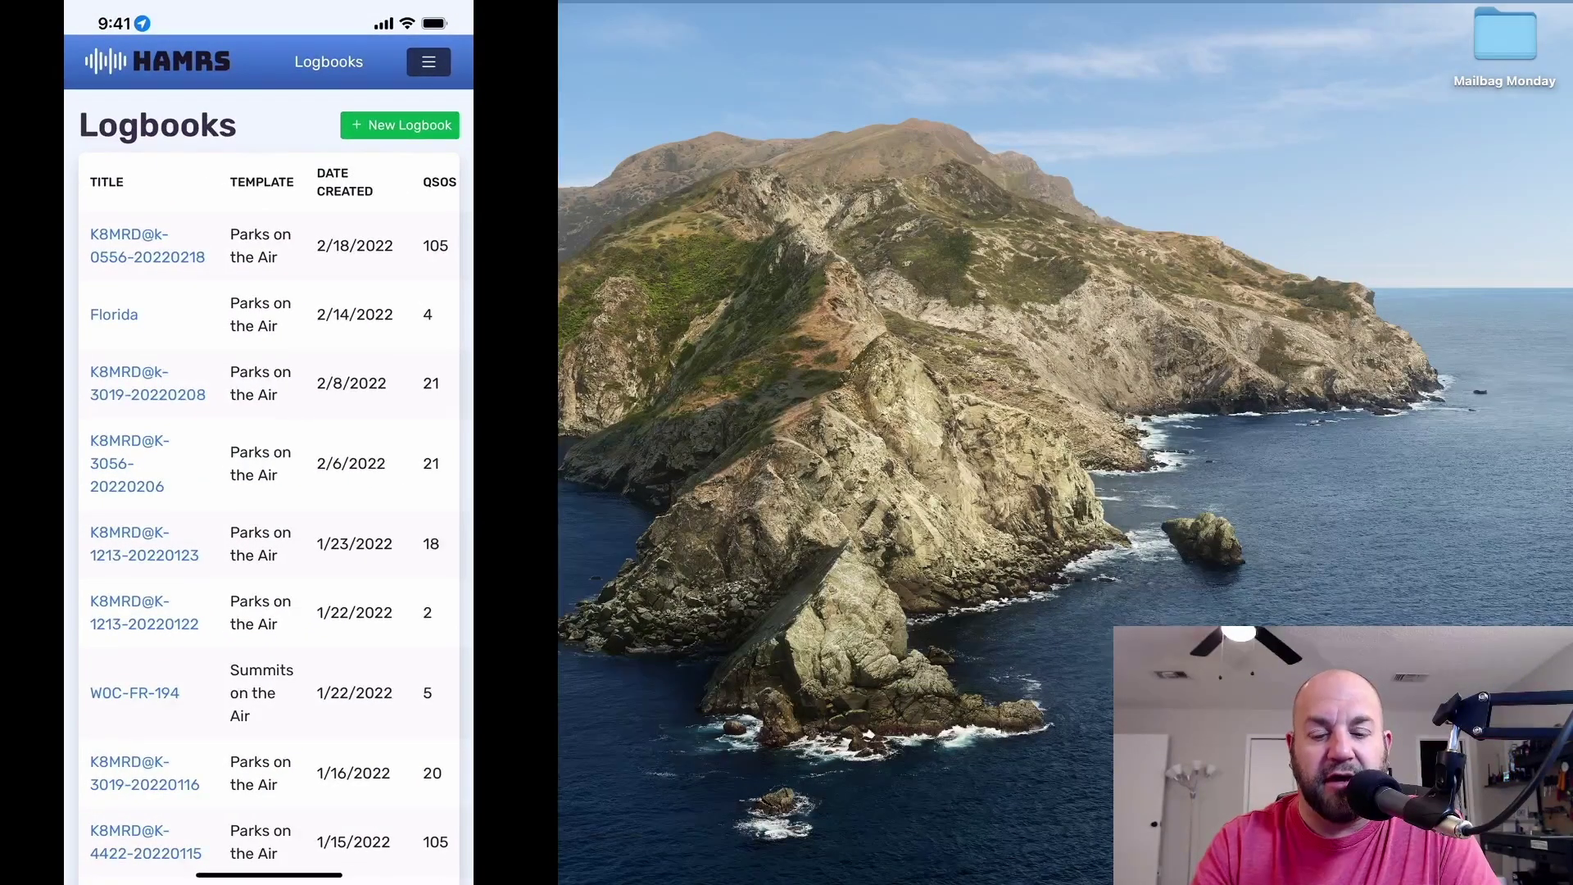
scroll(269, 459, "right", 3)
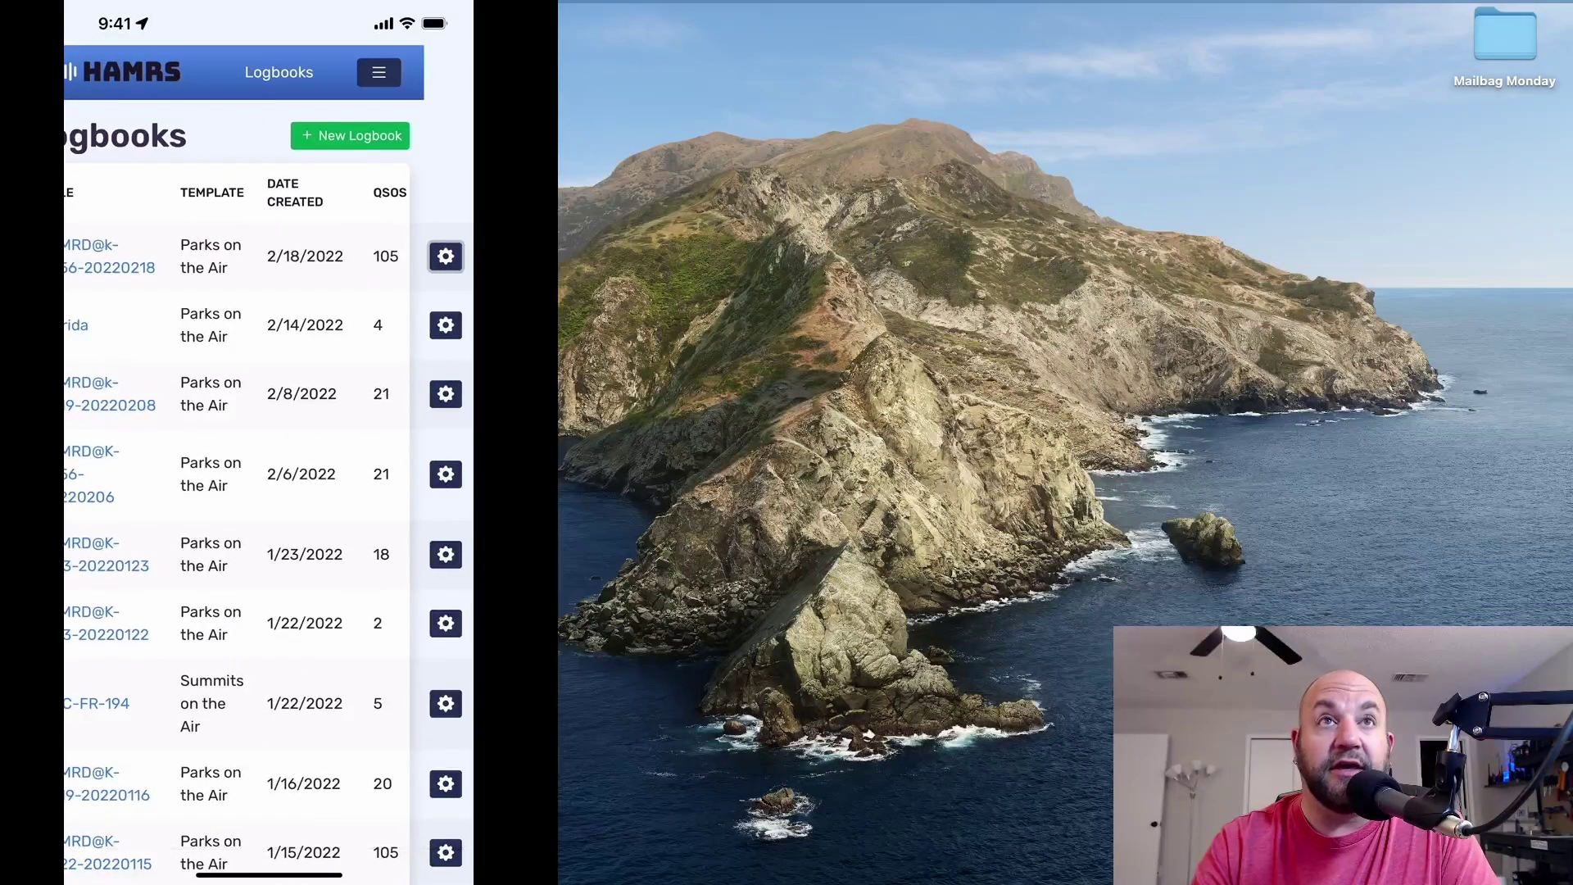
left_click(446, 255)
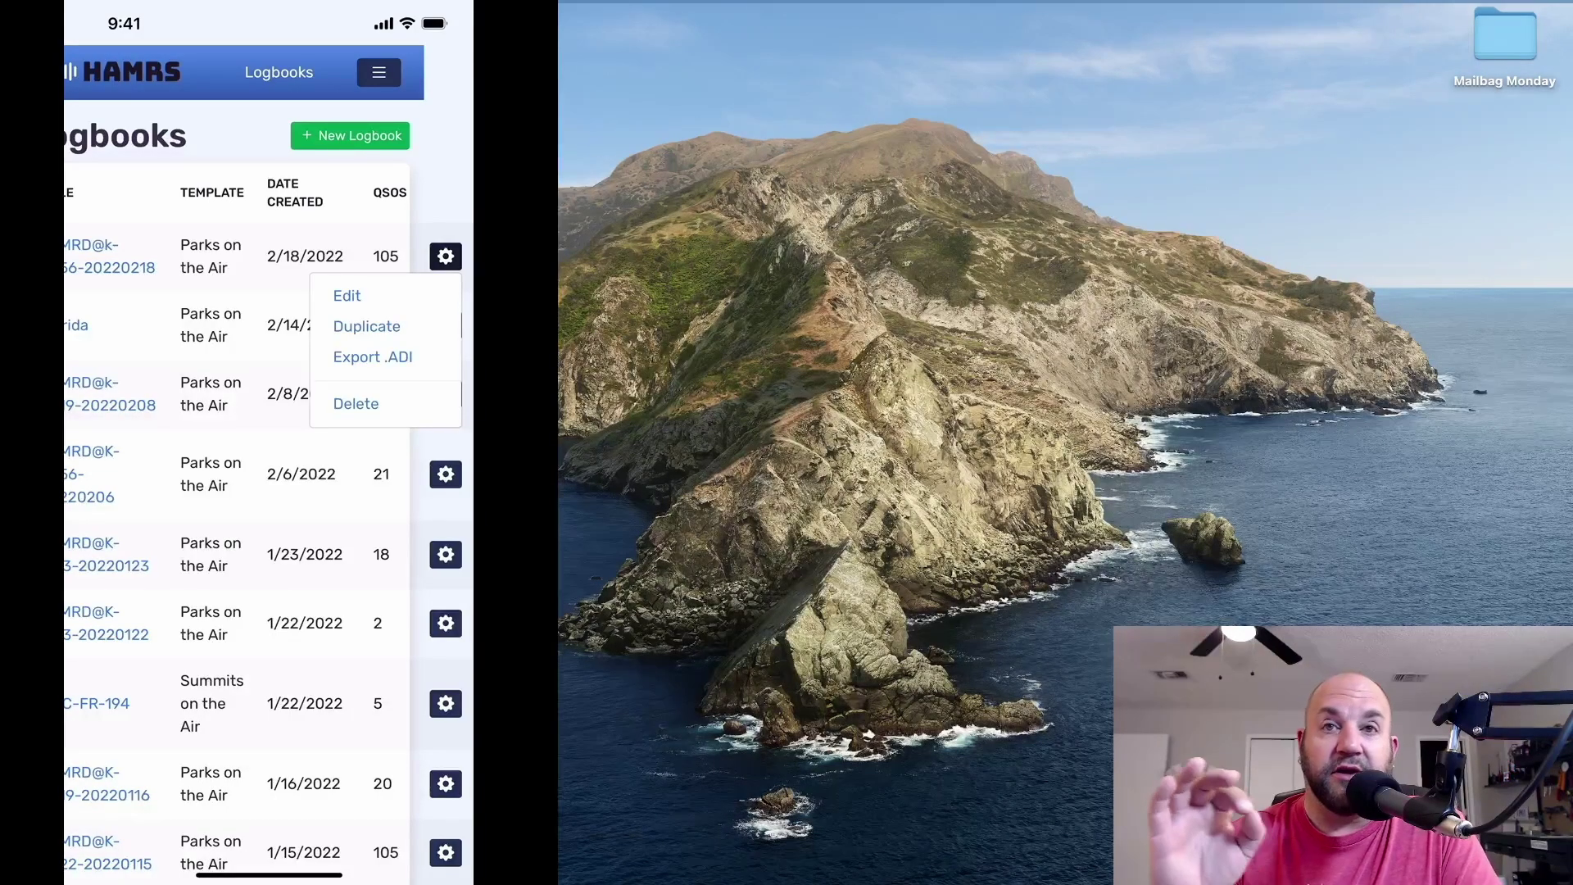
Export the logbook as .ADI to Mail, addressed to yourself and the Parks on the Air address.
left_click(373, 356)
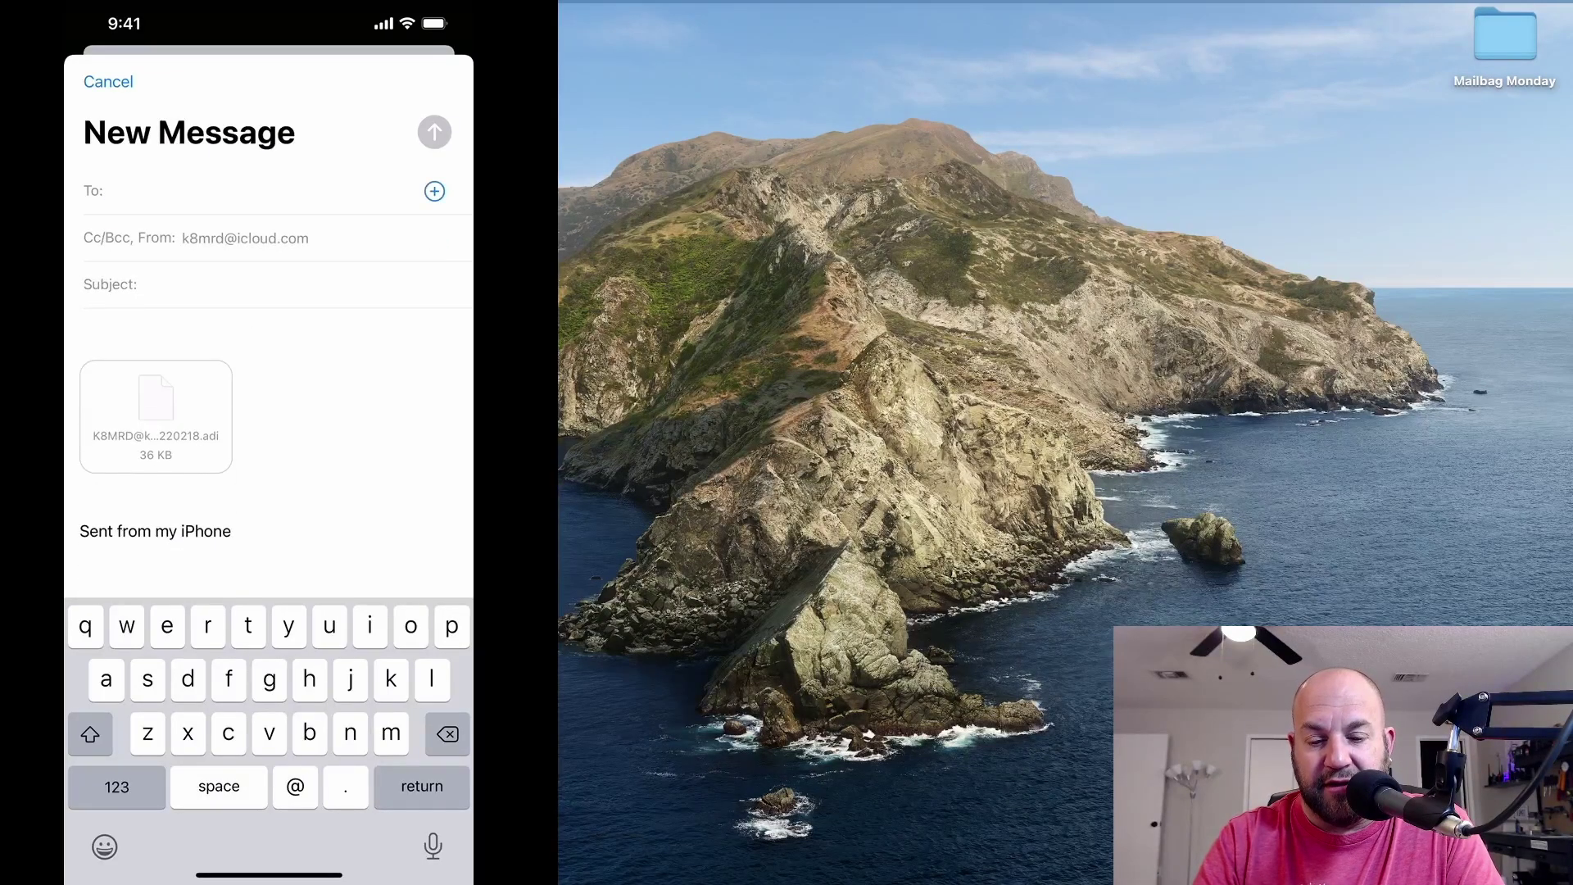
type("k8mrd")
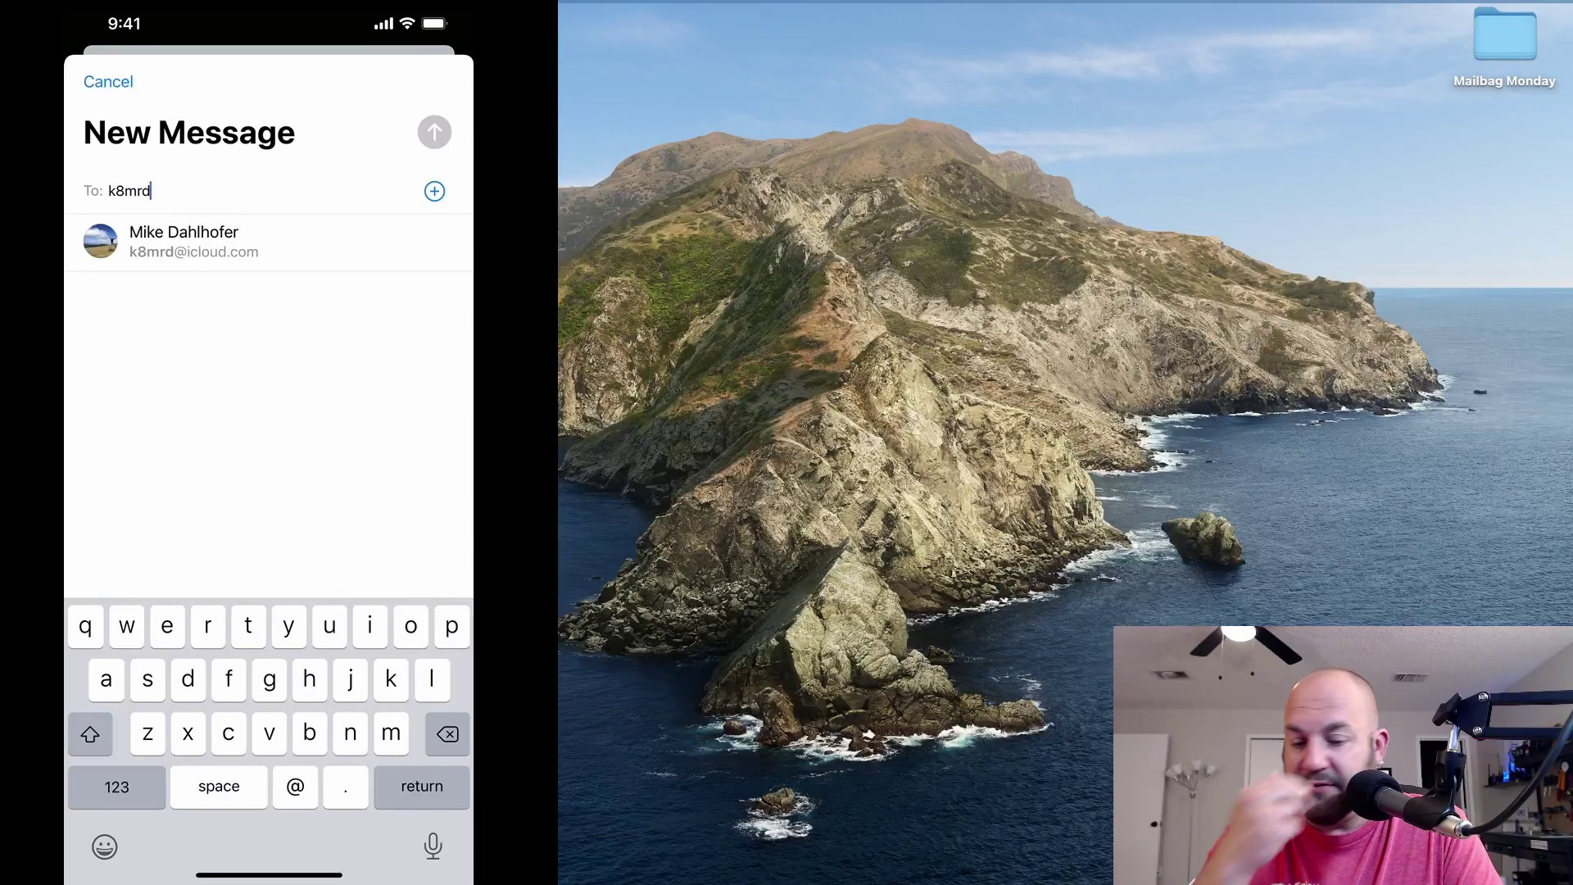
left_click(184, 241)
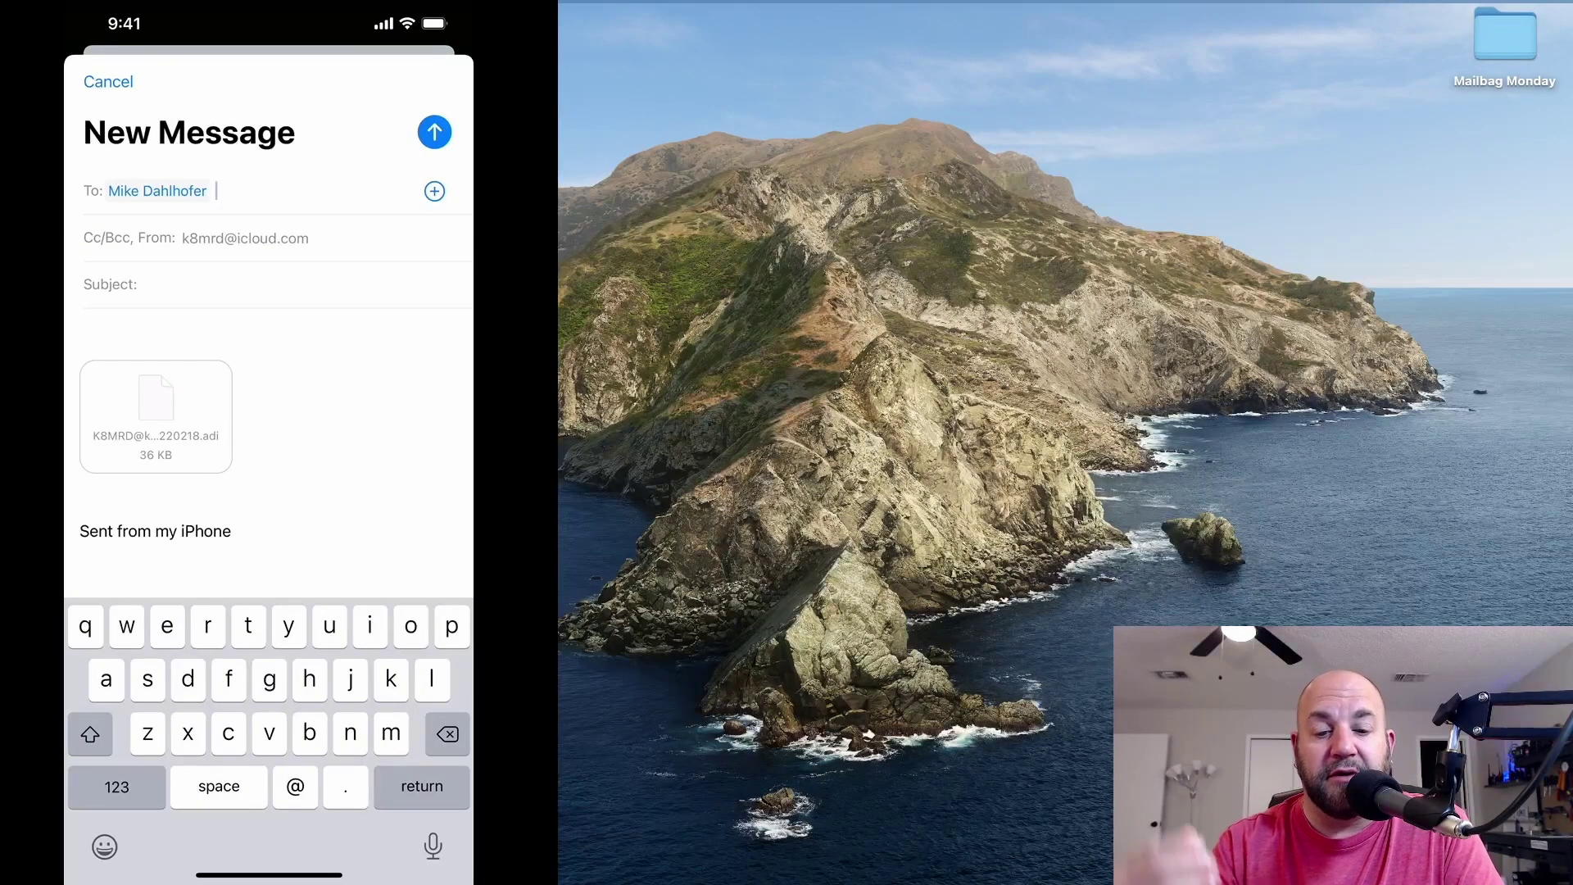
left_click(116, 786)
left_click(117, 786)
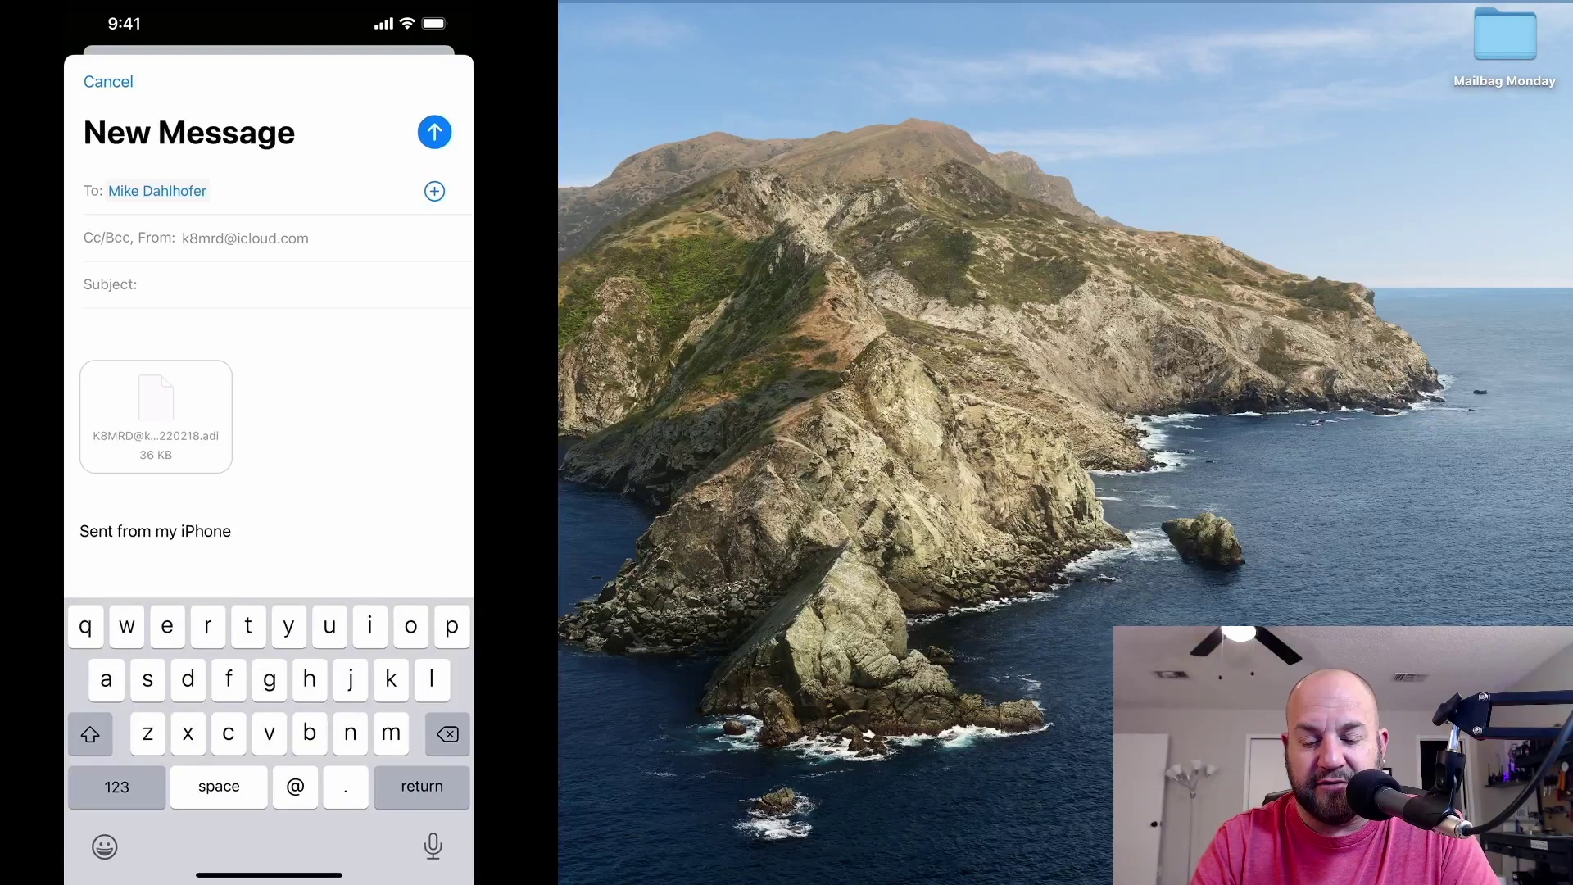
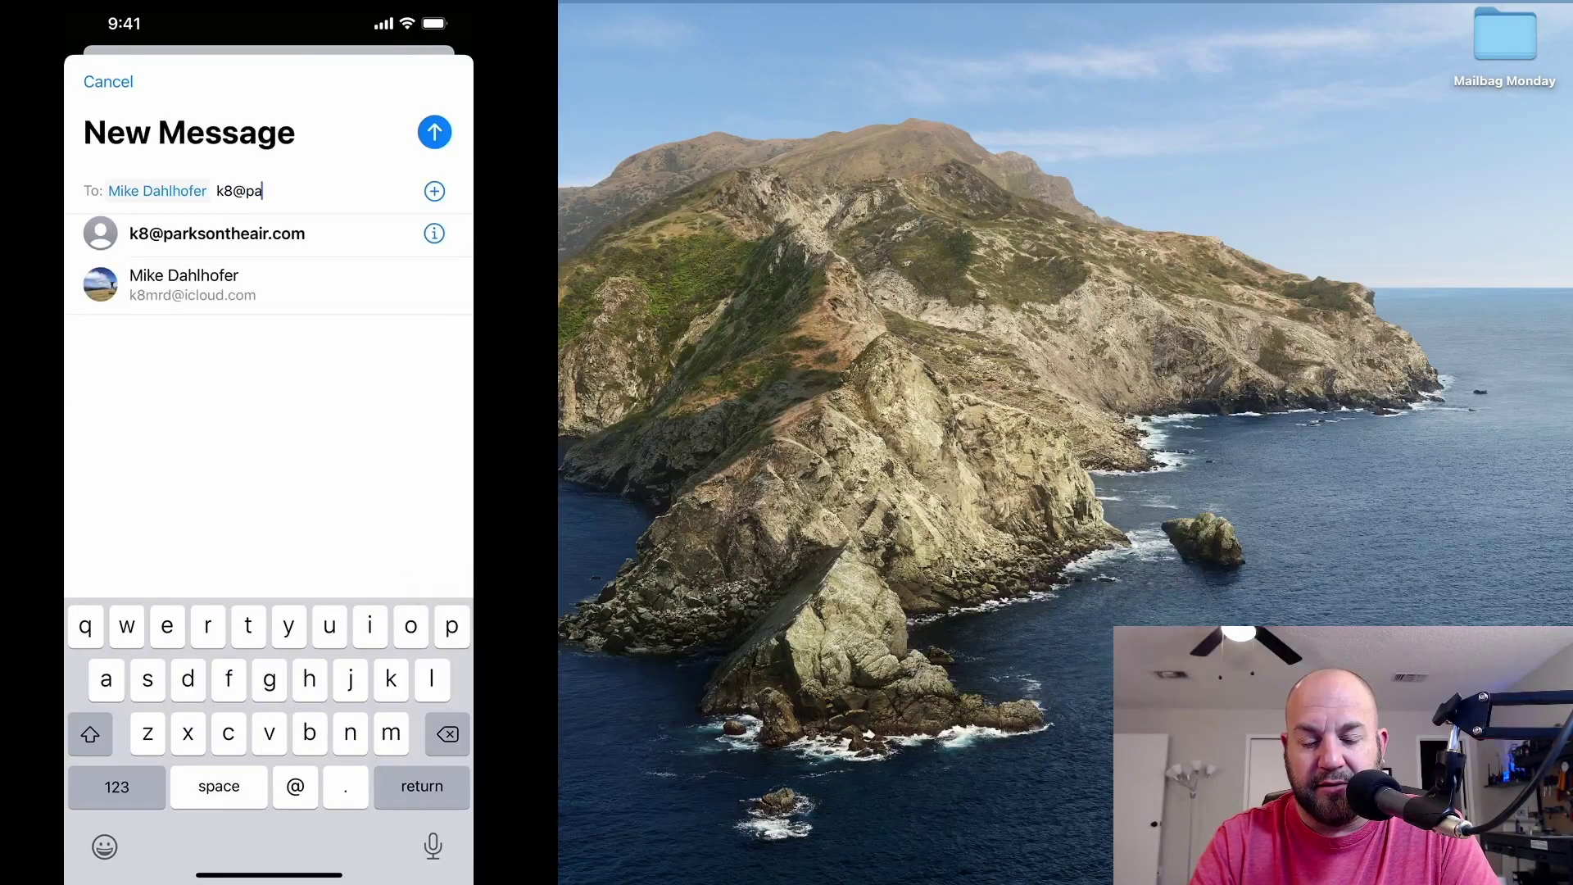
left_click(217, 234)
Give the message the subject 'Log' and the body 'Please and thank you.'.
left_click(246, 283)
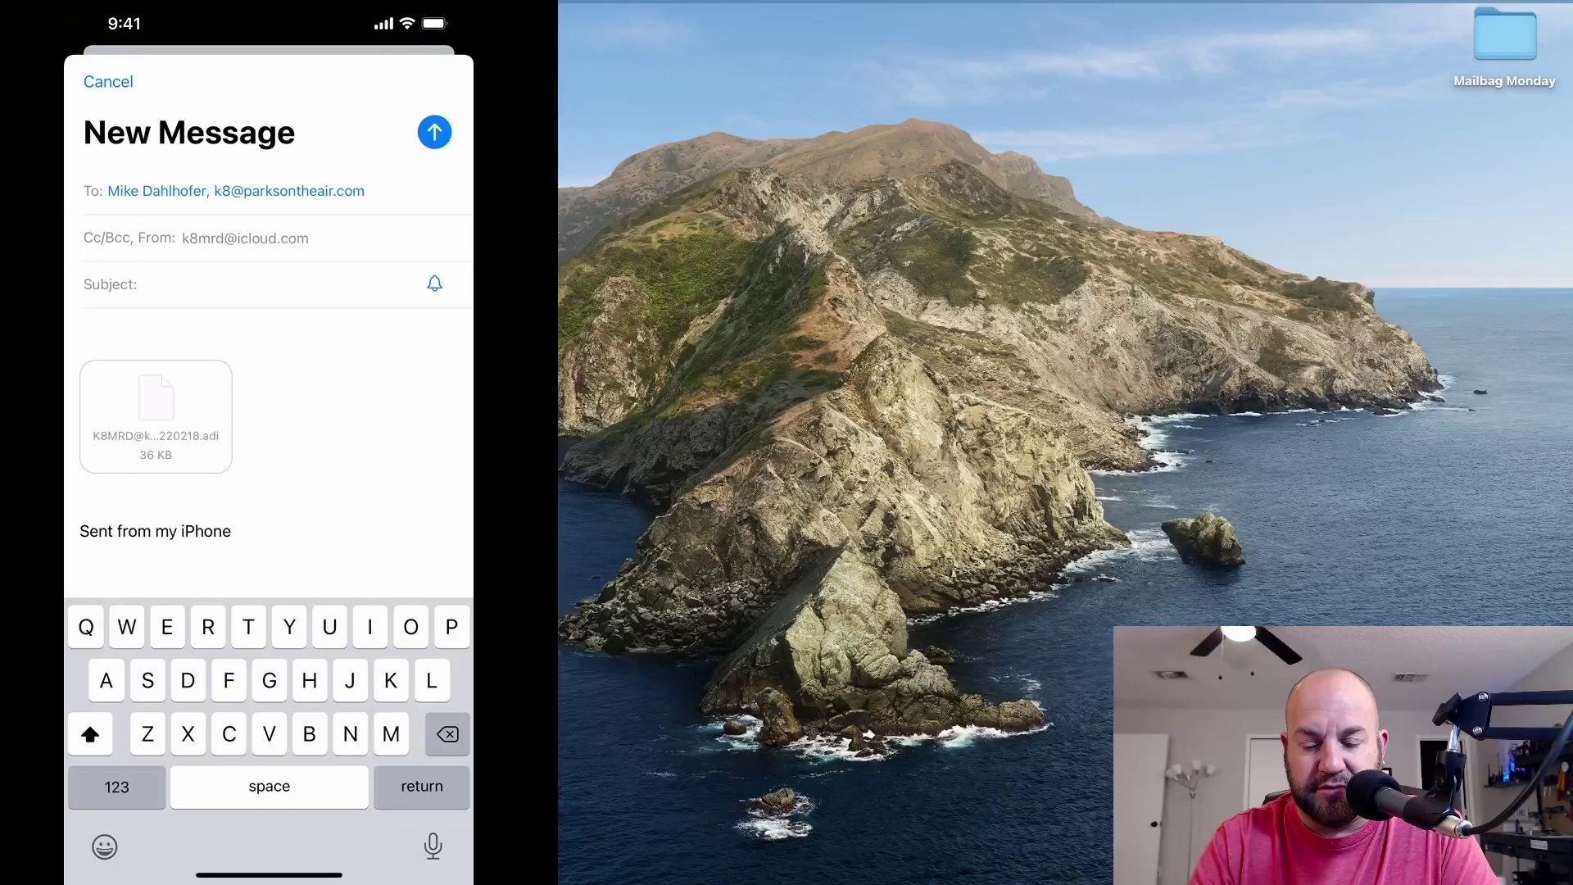
type("Log")
left_click(82, 325)
type("Please")
type(" and thank you")
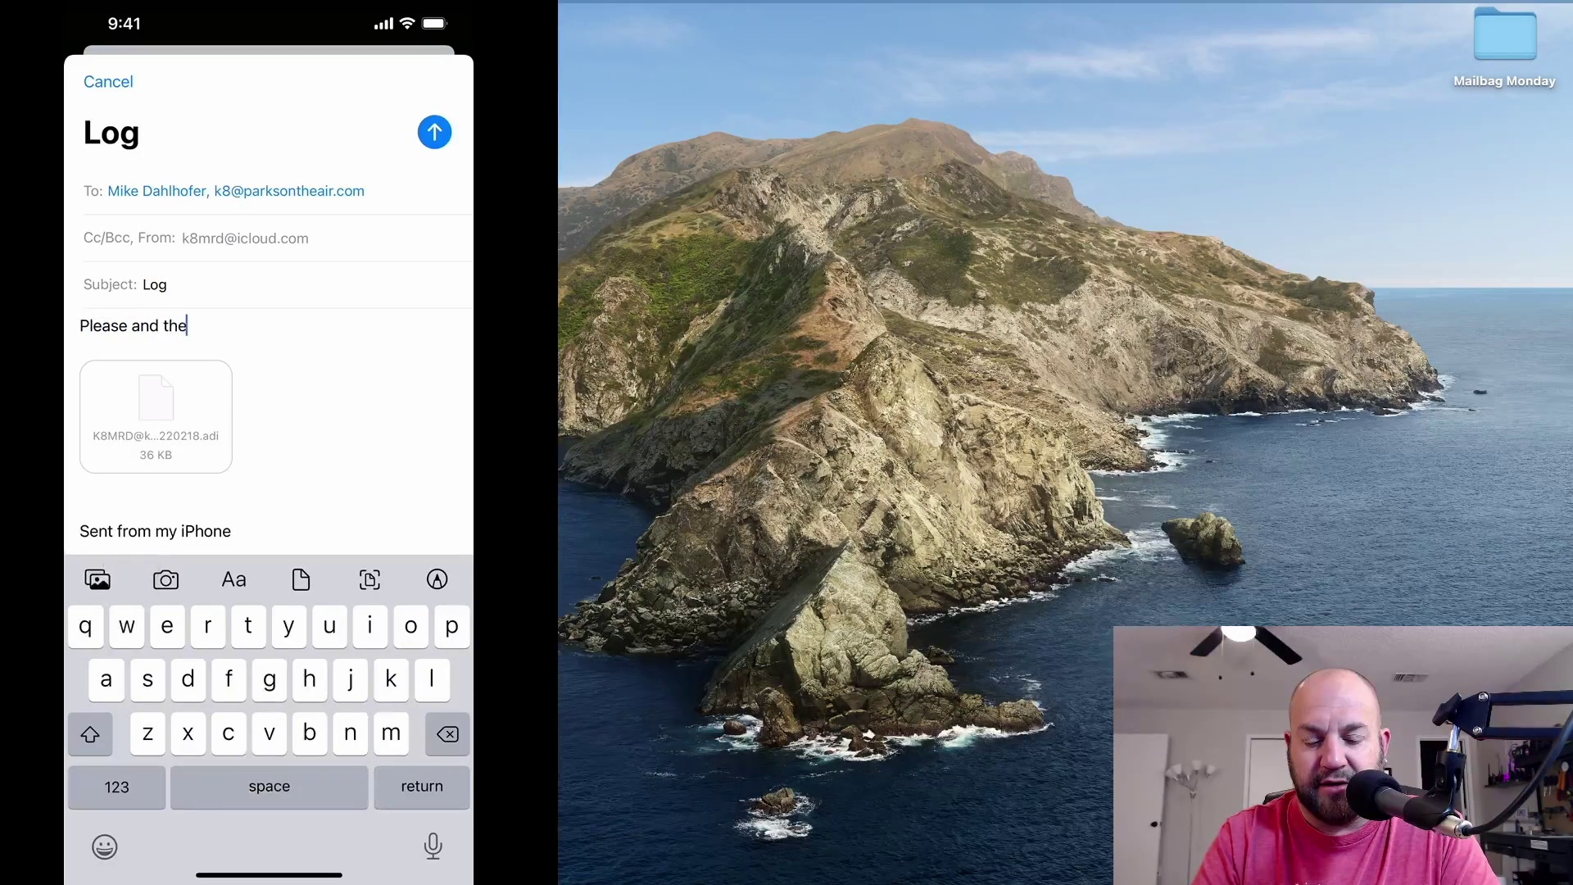
type(".")
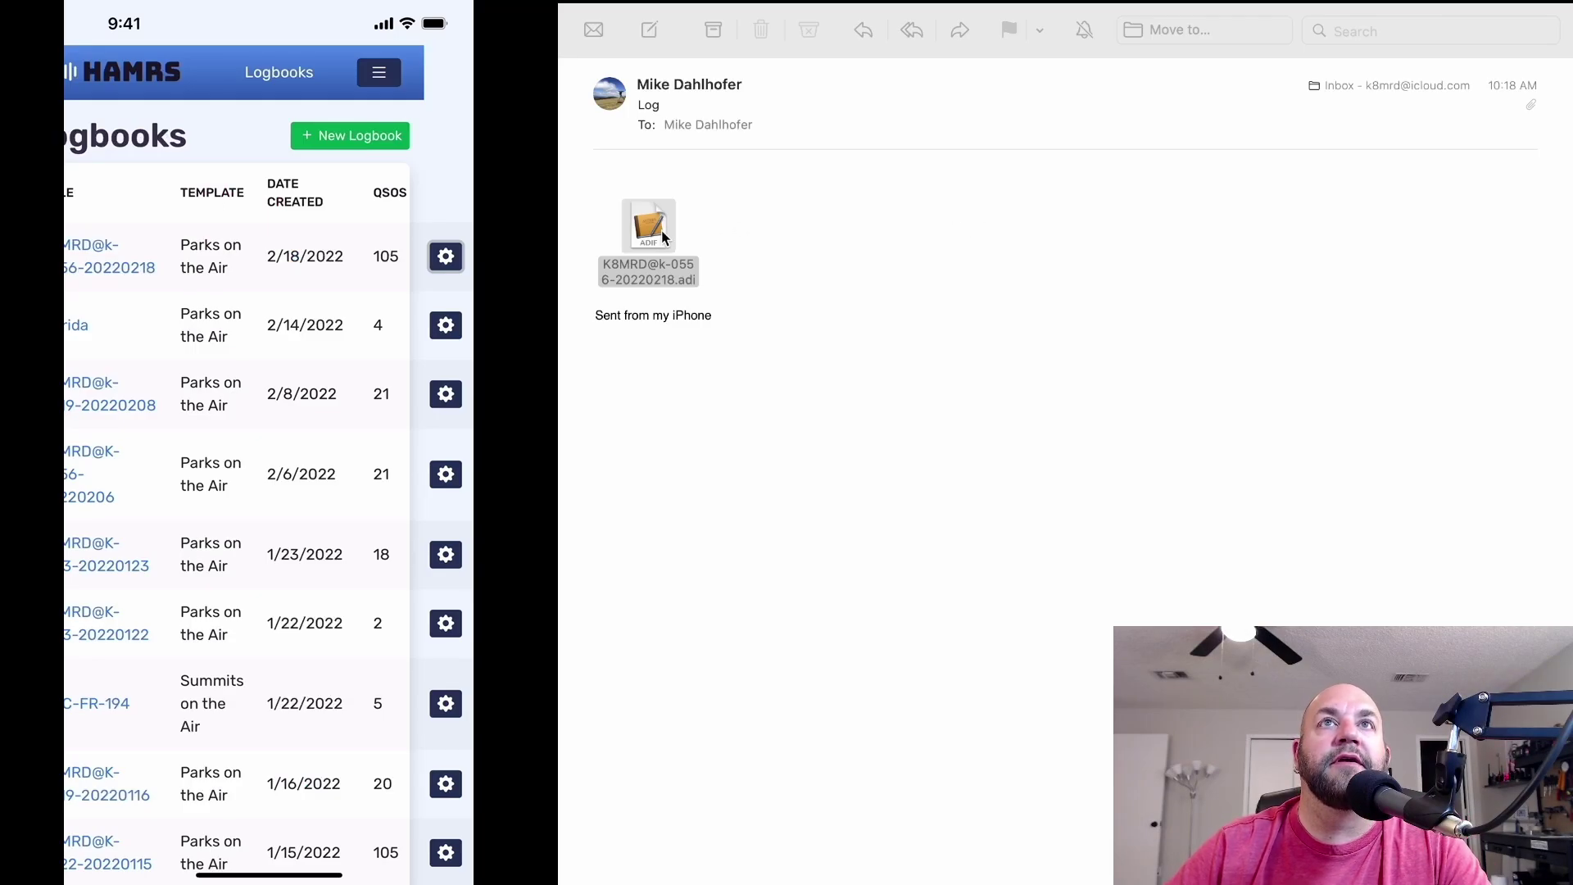
Save the .adi attachment from the 'Log' email to the Desktop.
right_click(661, 229)
left_click(737, 325)
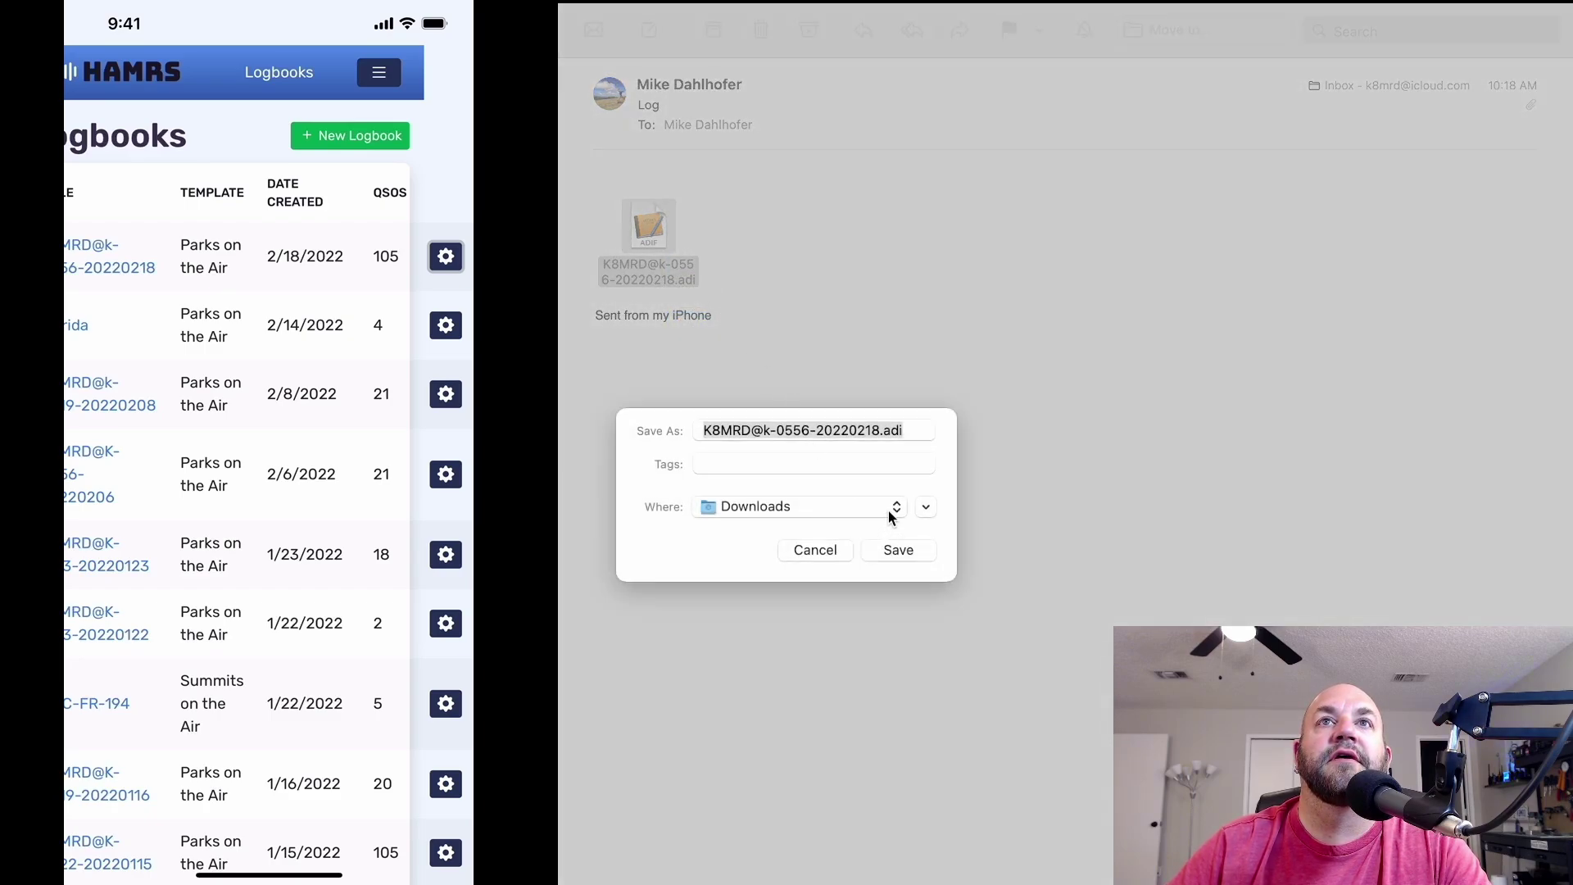
left_click(896, 511)
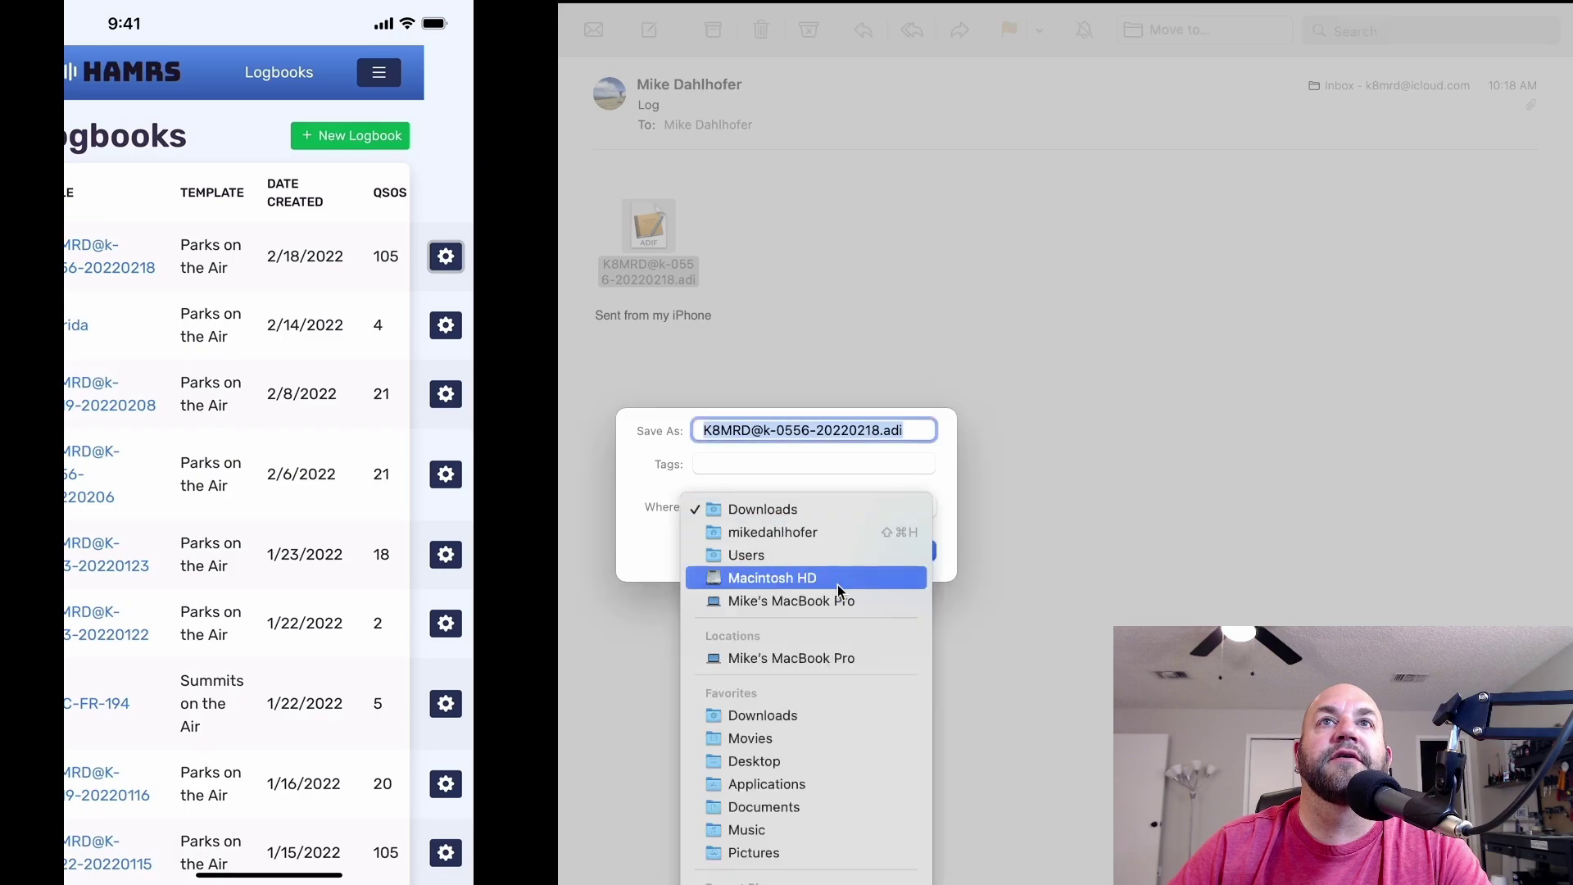
left_click(803, 762)
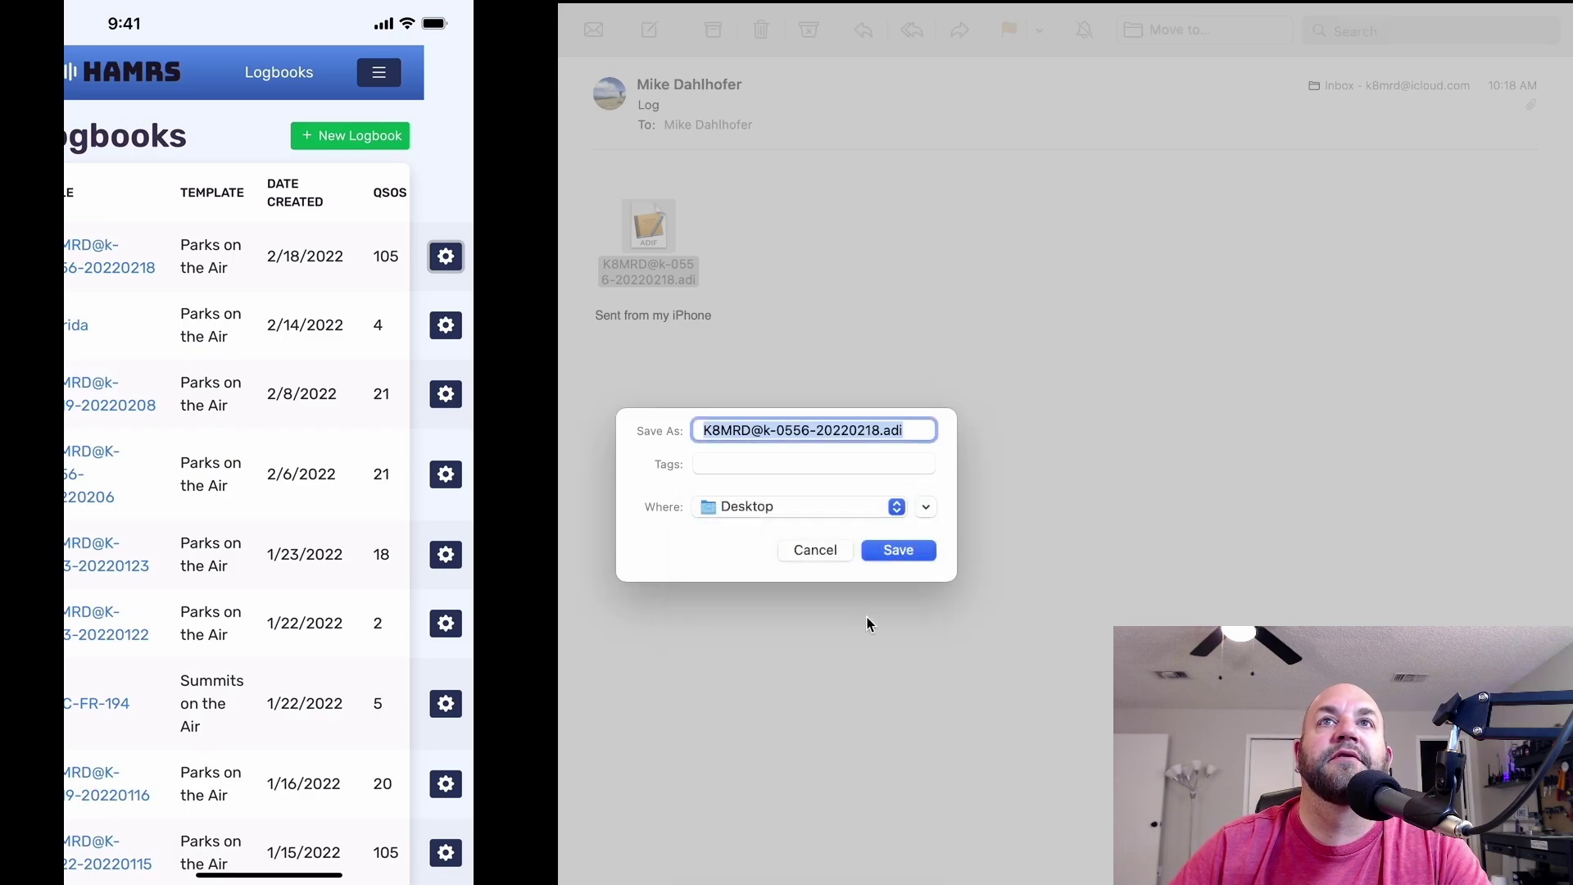
left_click(896, 550)
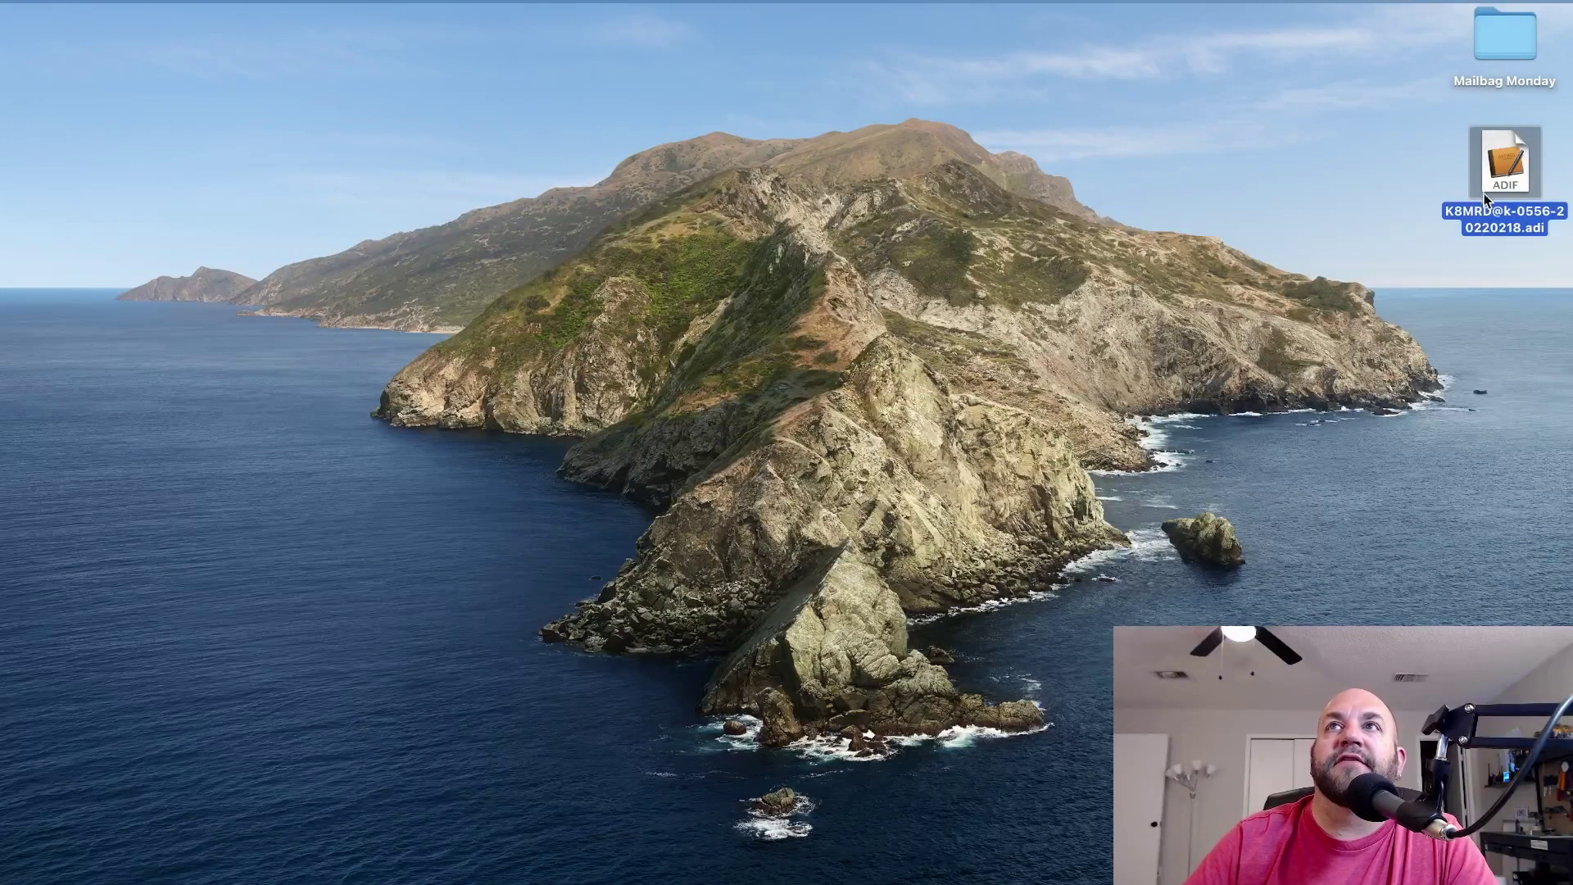
Open the Desktop .adi file with Aether and import it into the existing log.
right_click(1484, 180)
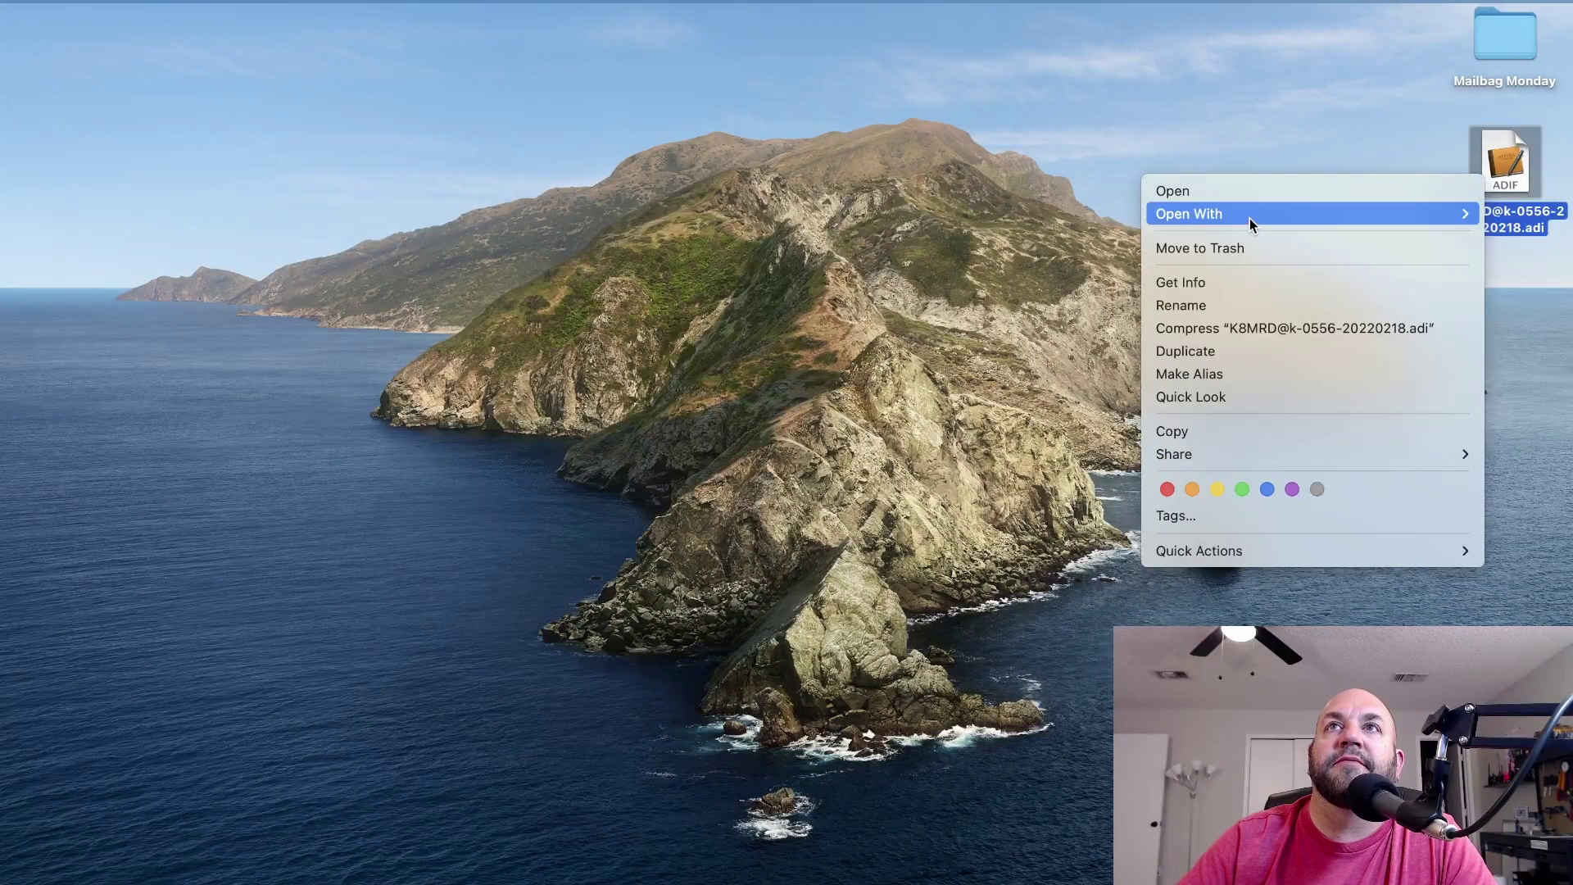
mouse_move(1247, 217)
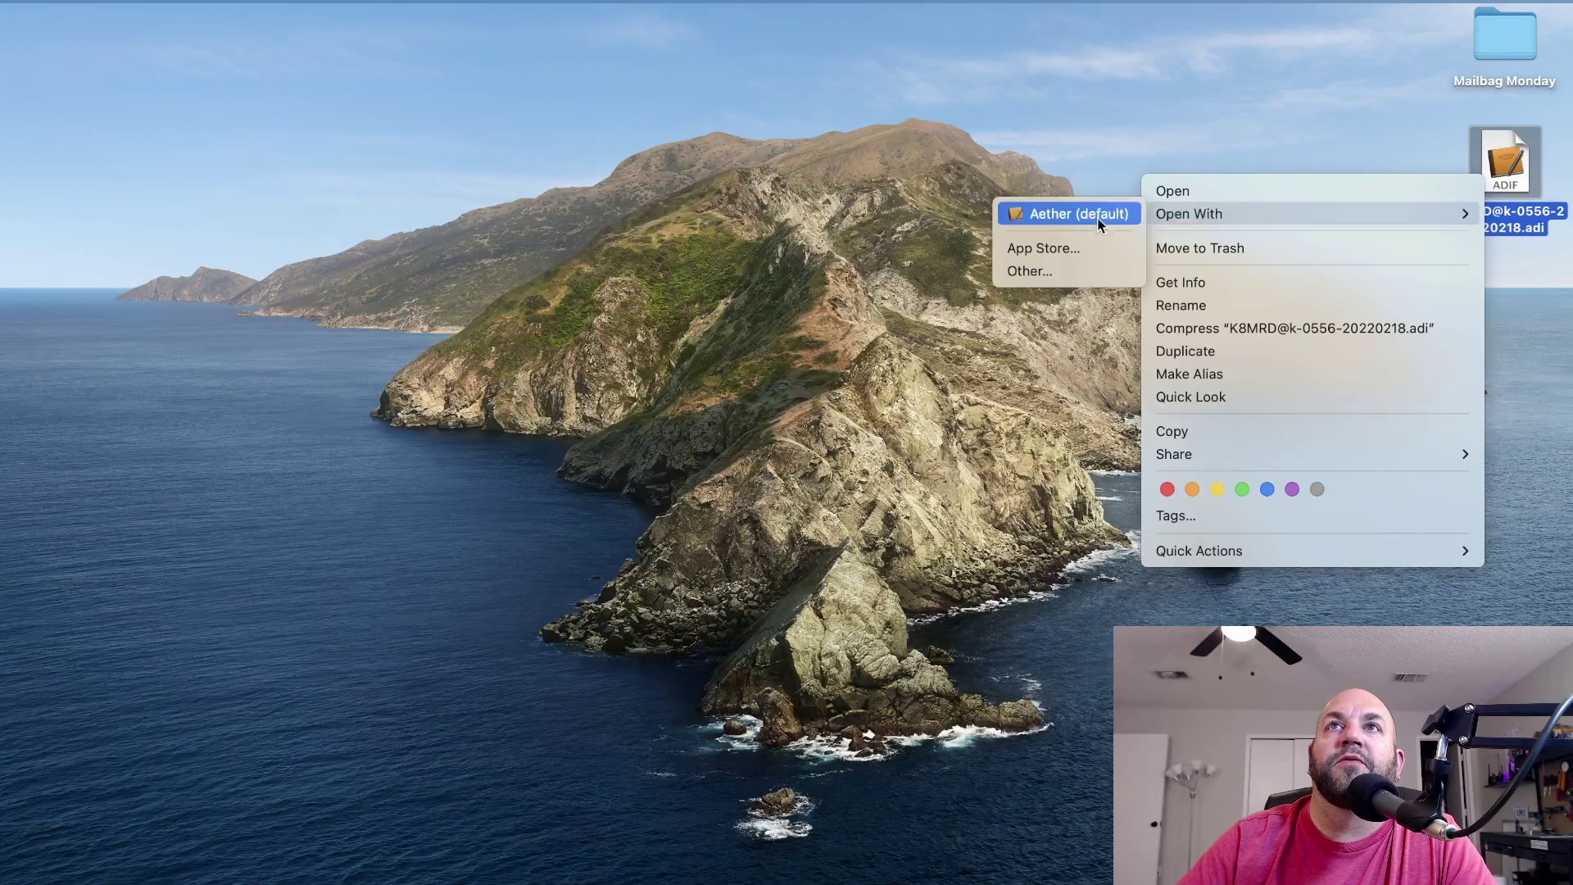
left_click(1044, 214)
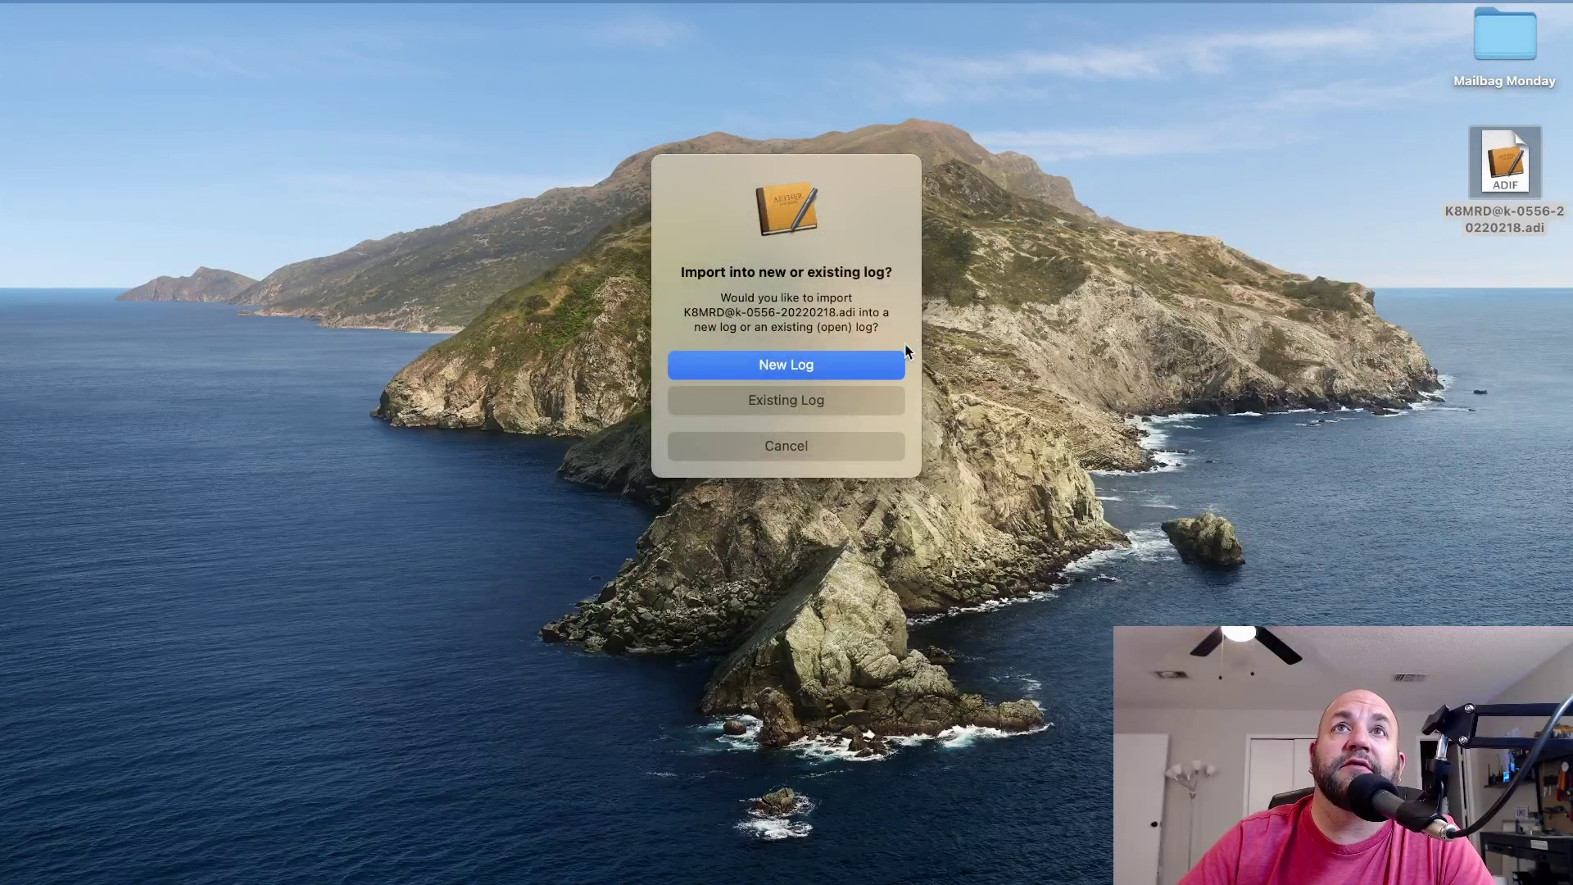
left_click(776, 403)
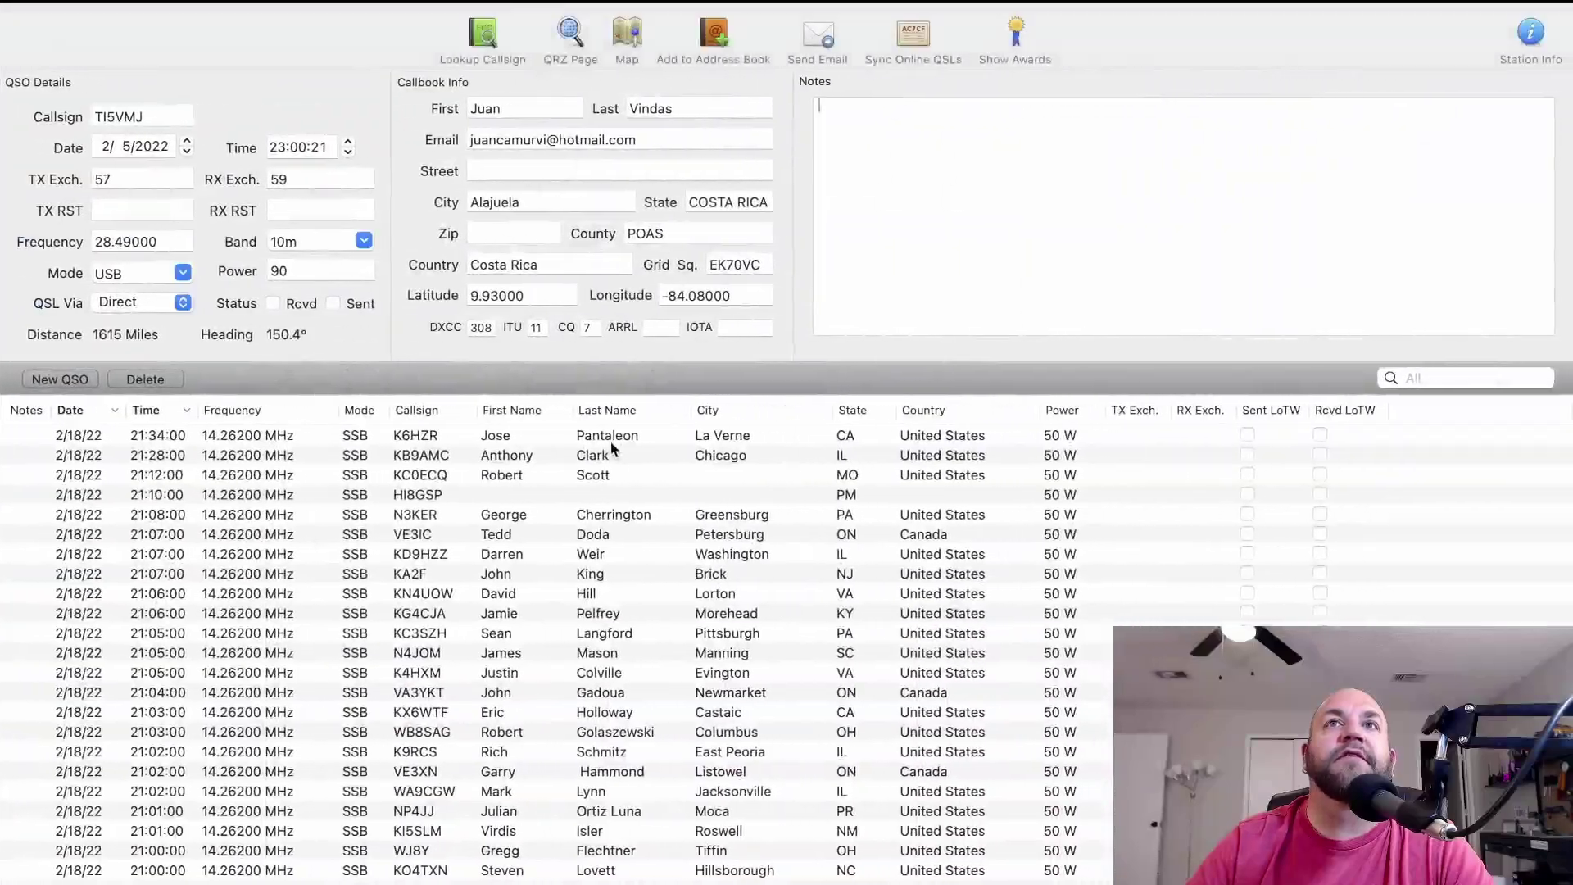
Select the top 2/18/22 contact and scroll down through the imported block.
left_click(174, 434)
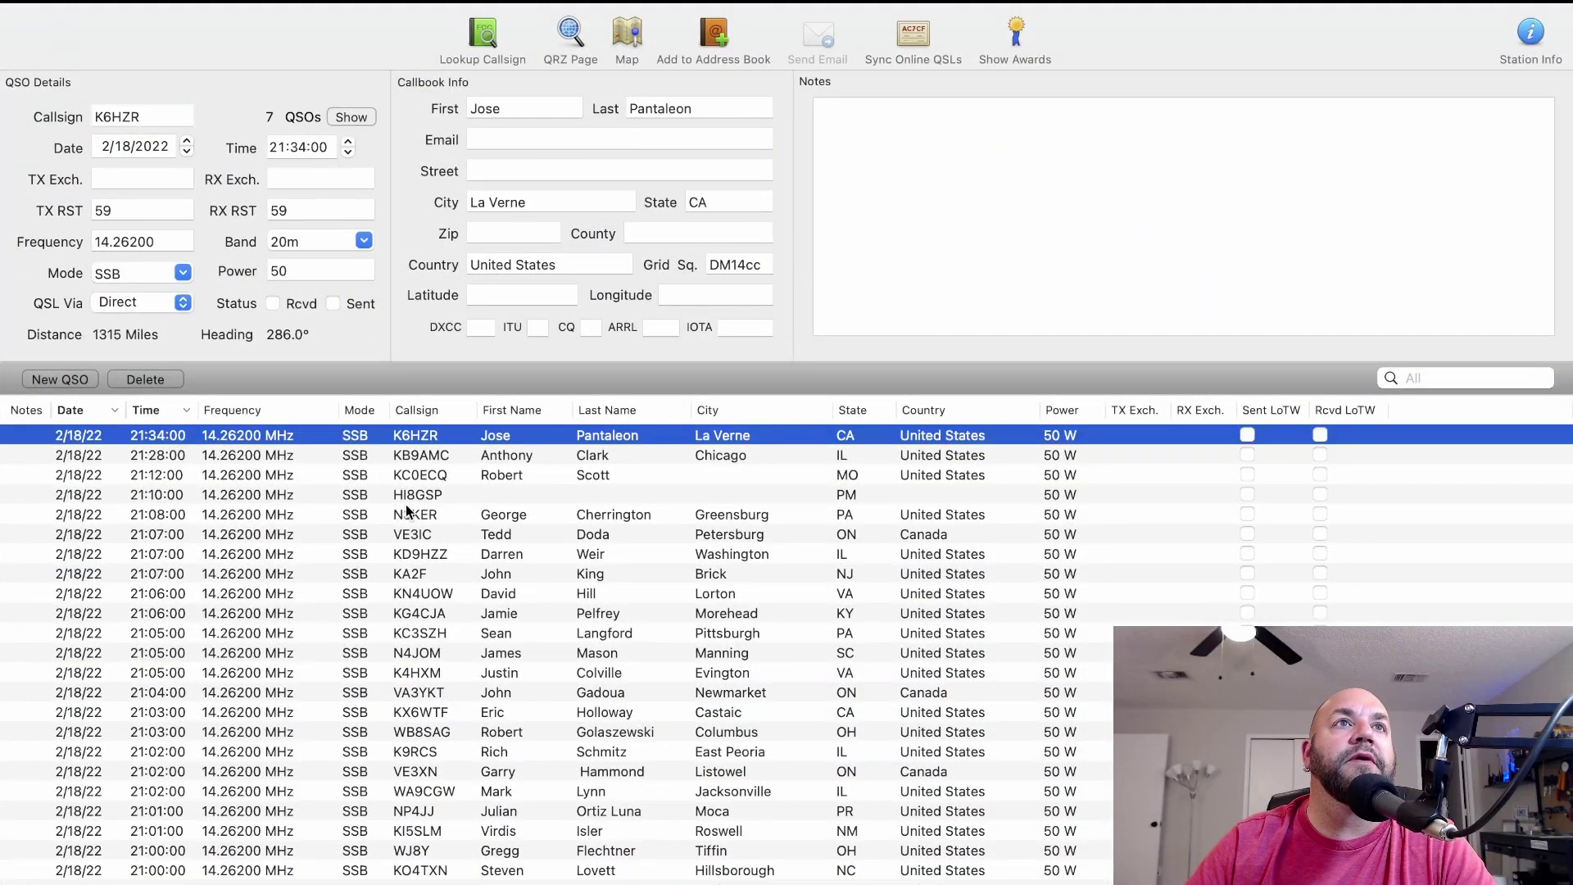
scroll(405, 503, "down", 5)
scroll(406, 504, "down", 10)
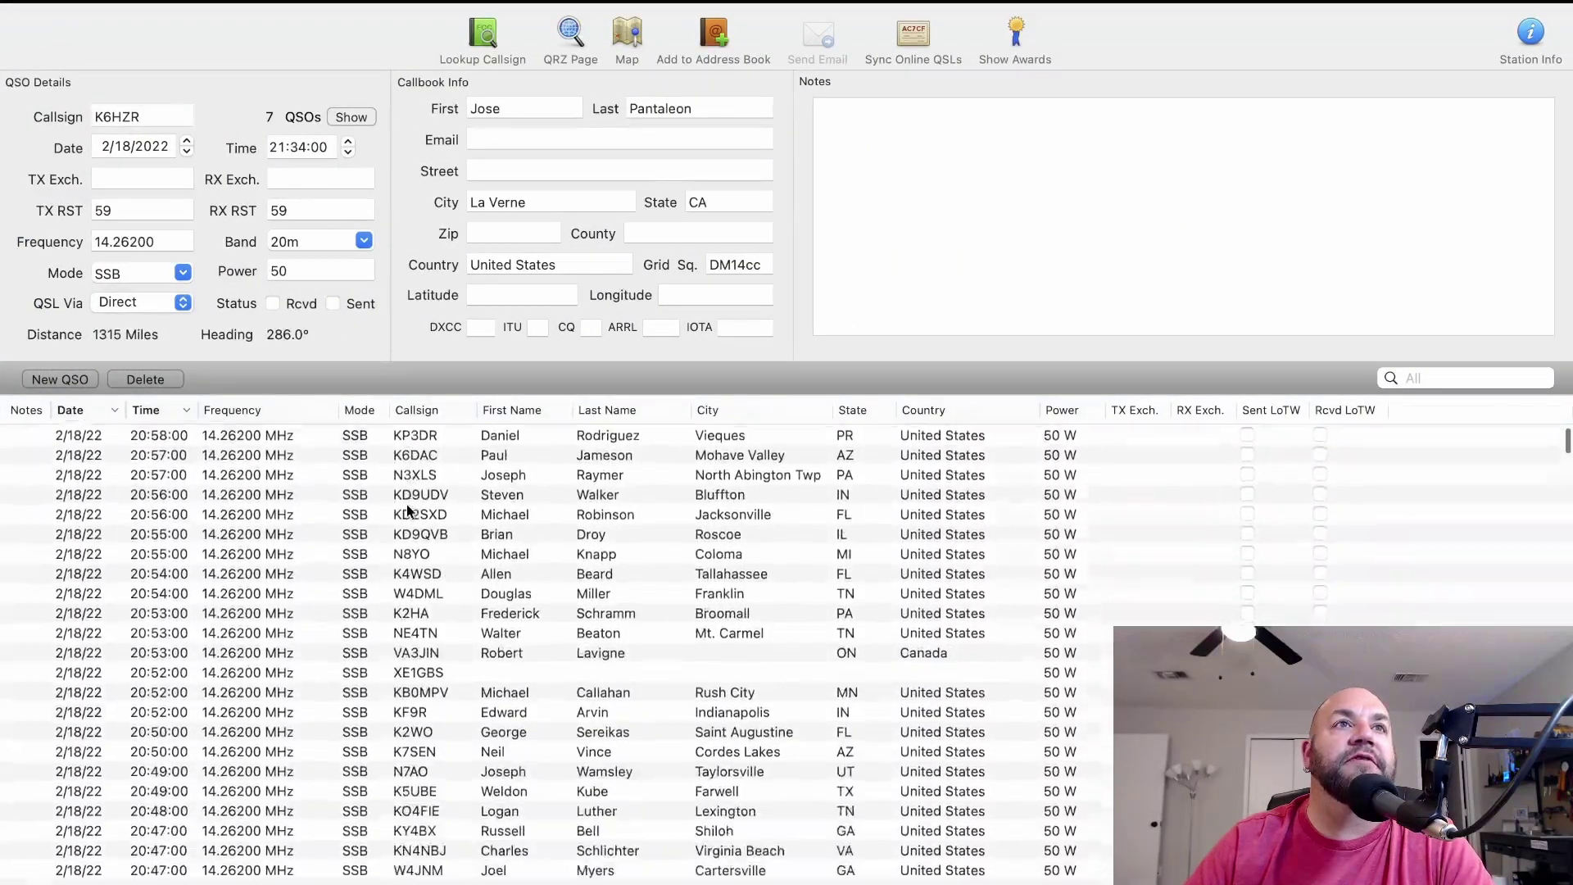
scroll(406, 504, "down", 12)
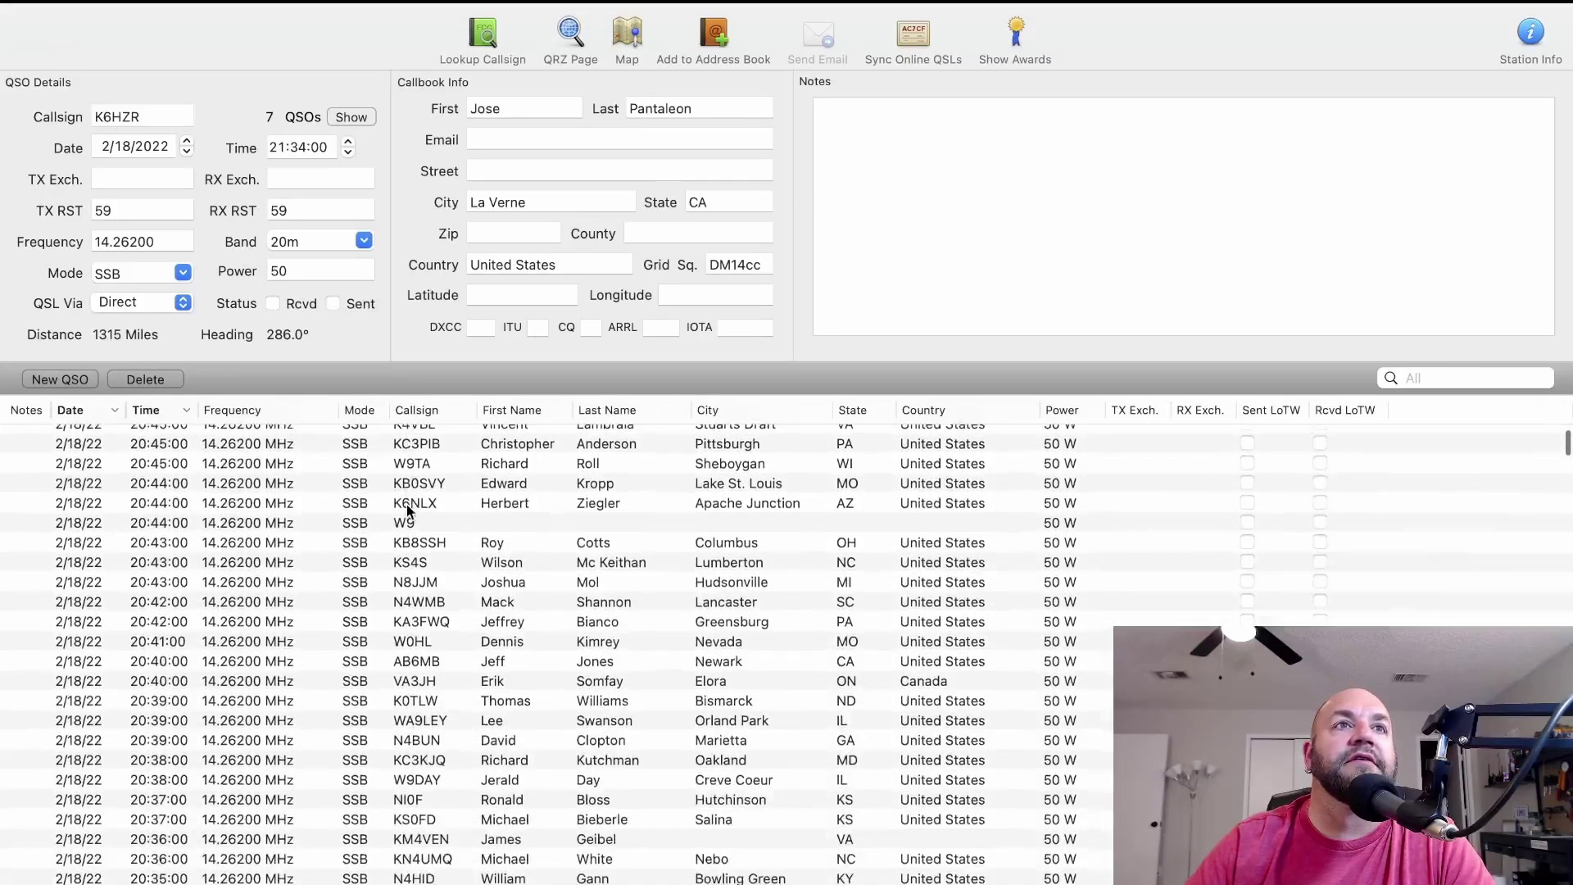
scroll(407, 509, "down", 8)
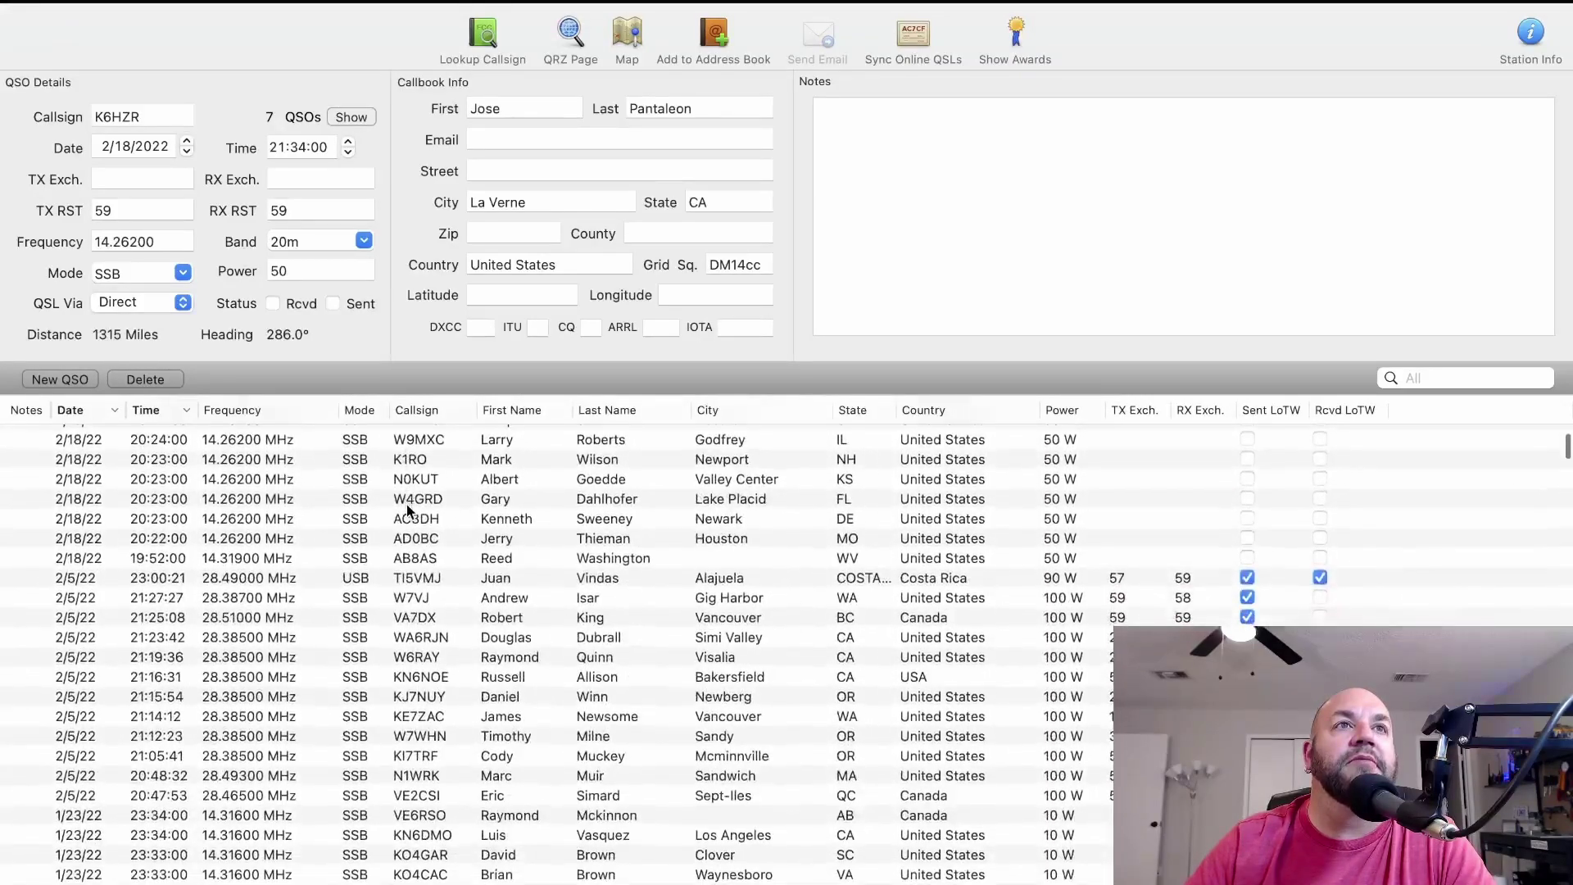
scroll(406, 514, "up", 15)
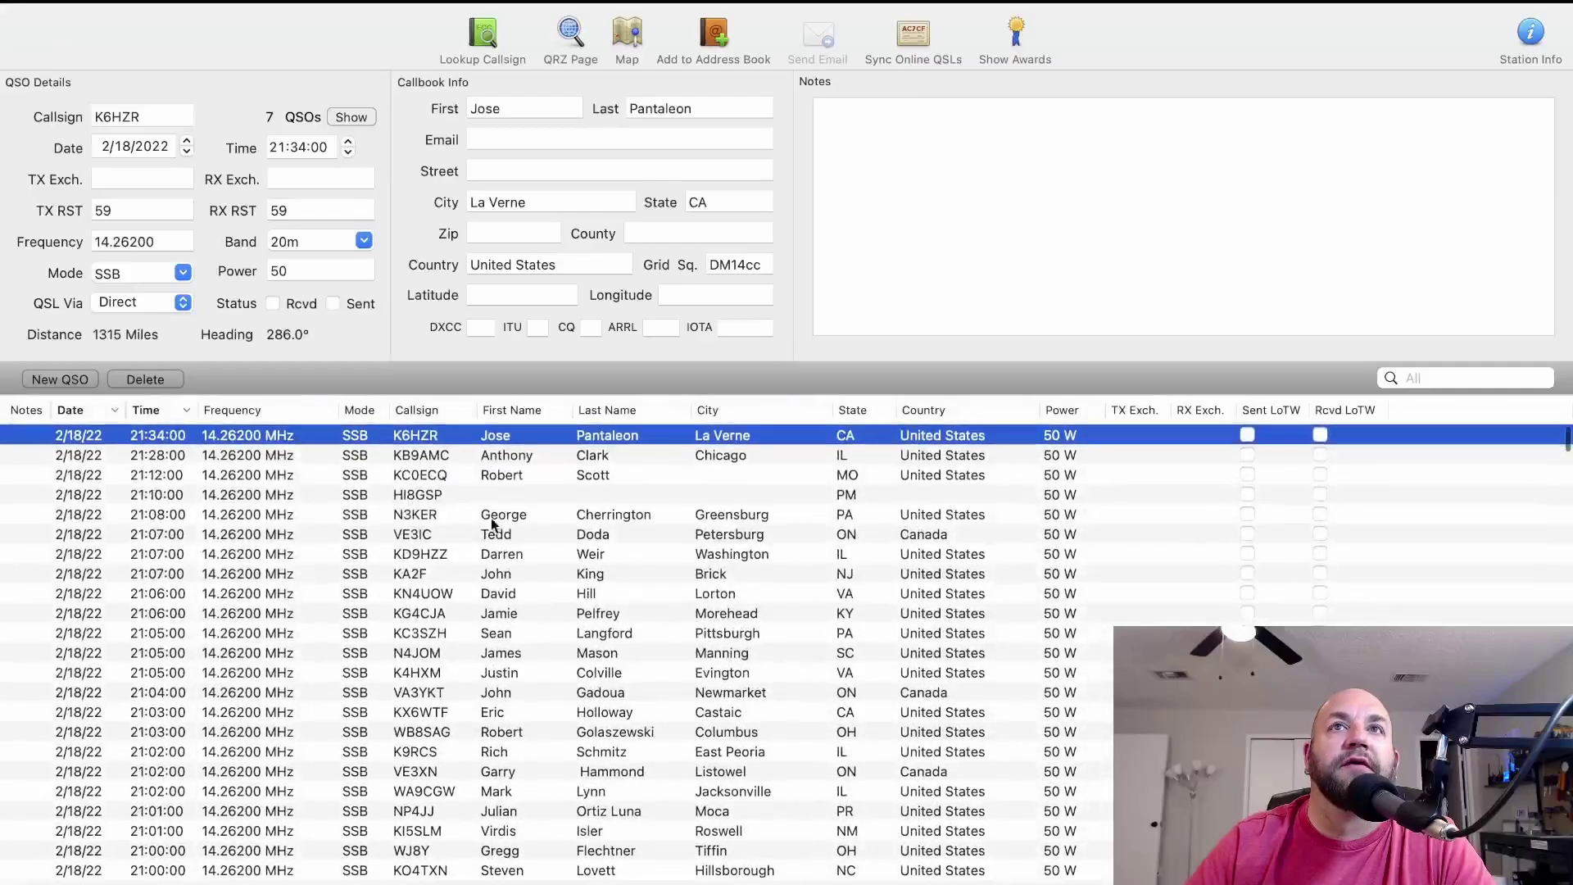
Inspect the sent and received signal report fields, then reselect the top contact.
left_click(120, 210)
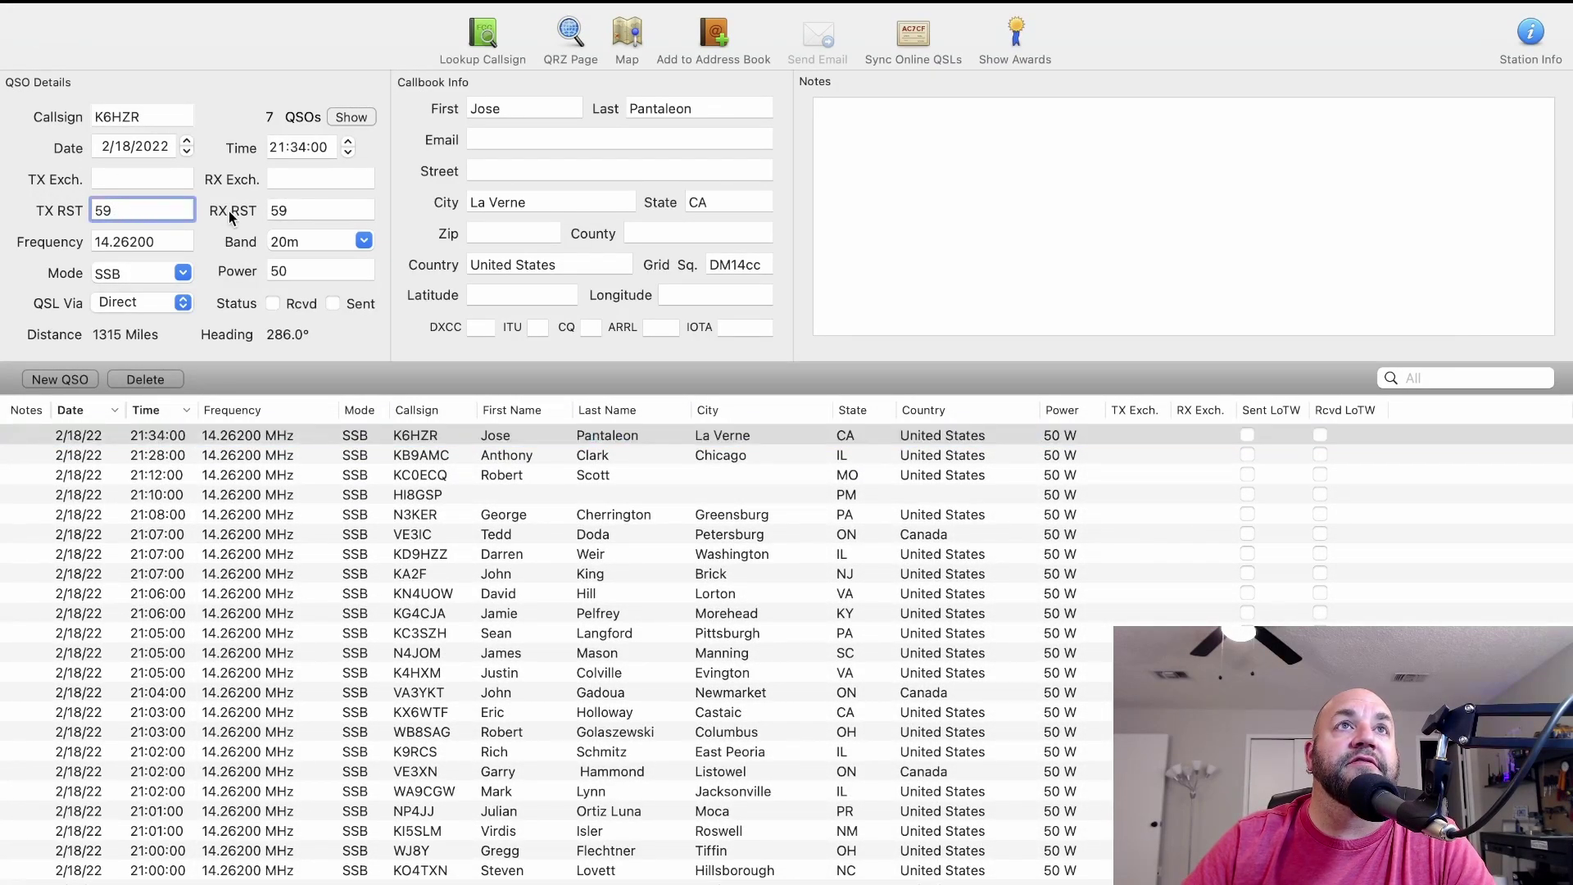
left_click(309, 209)
left_click(172, 201)
left_click(297, 435)
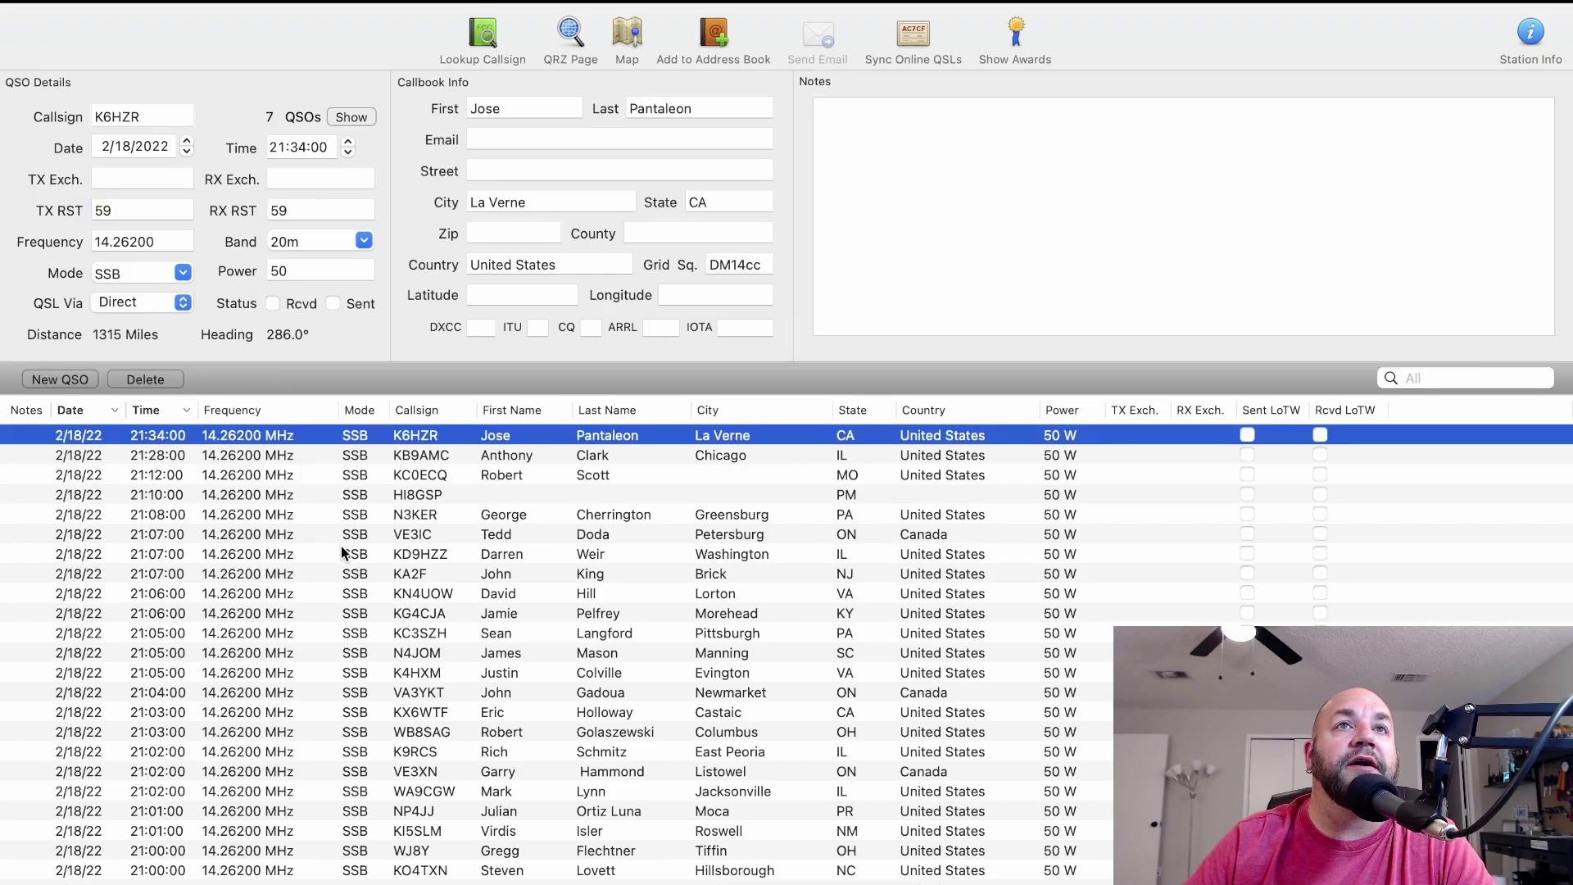
scroll(401, 548, "down", 20)
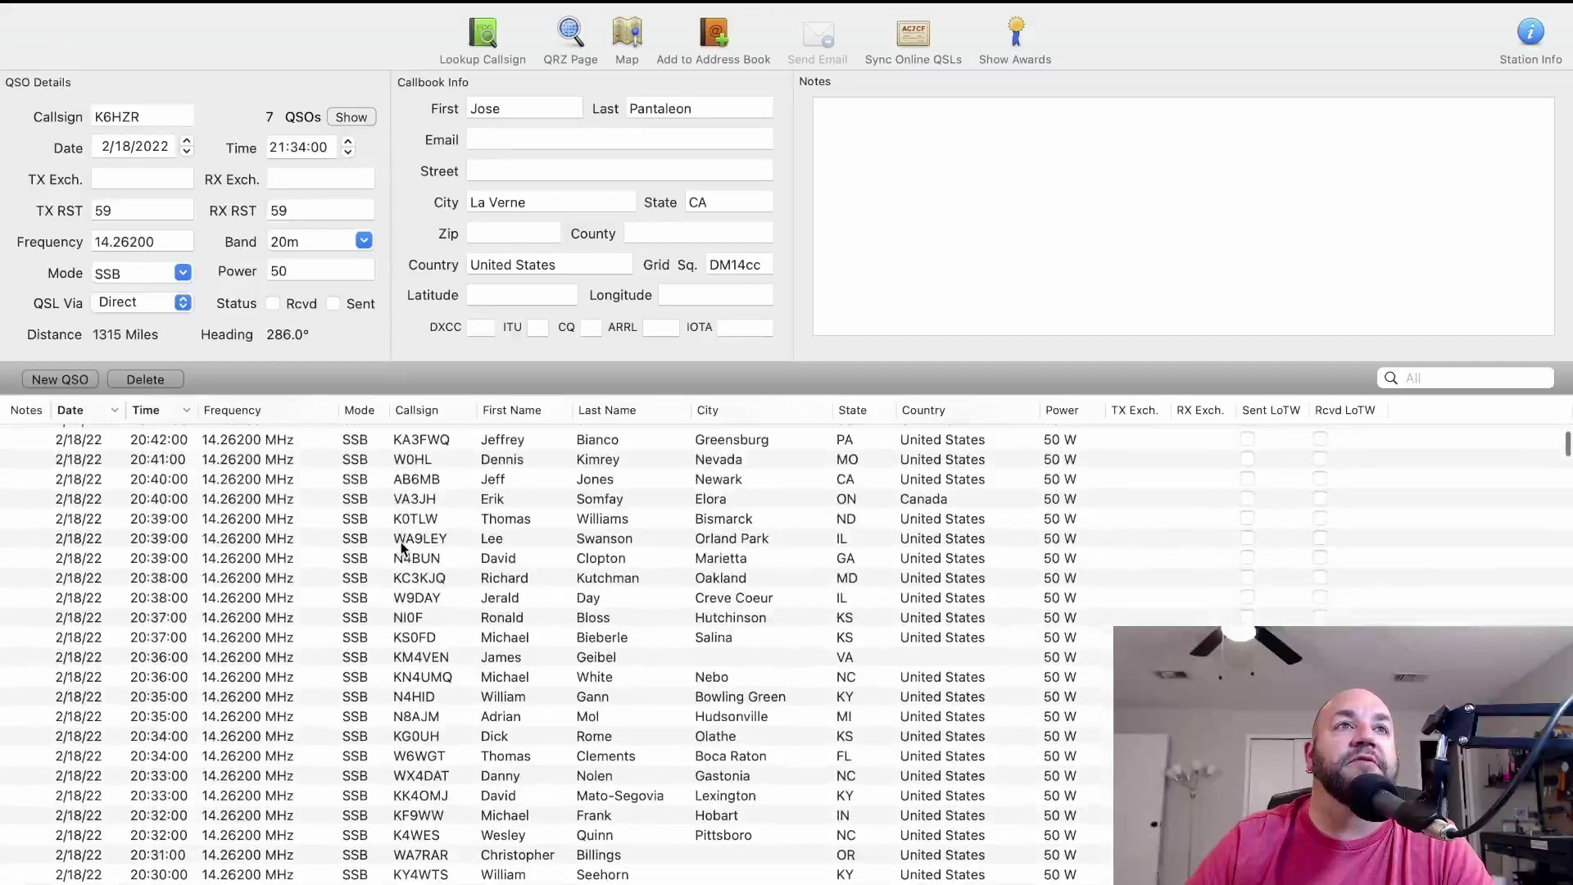
scroll(402, 549, "down", 20)
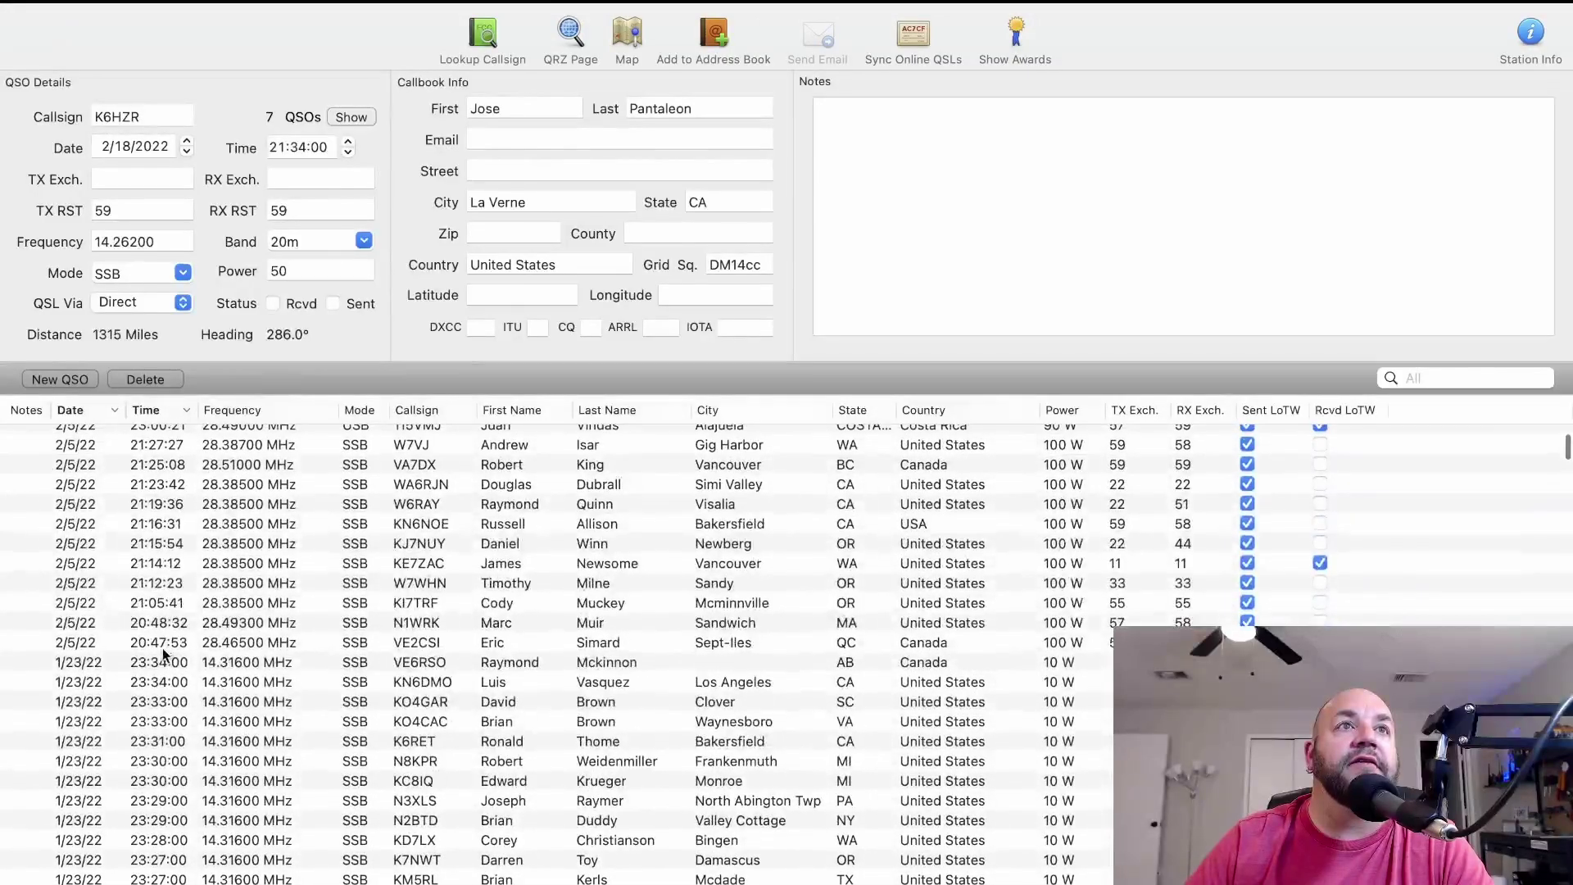
scroll(185, 611, "up", 5)
Select the whole 2/18/22 block and enter 59 as both TX and RX Exch.
left_click(194, 562, "shift")
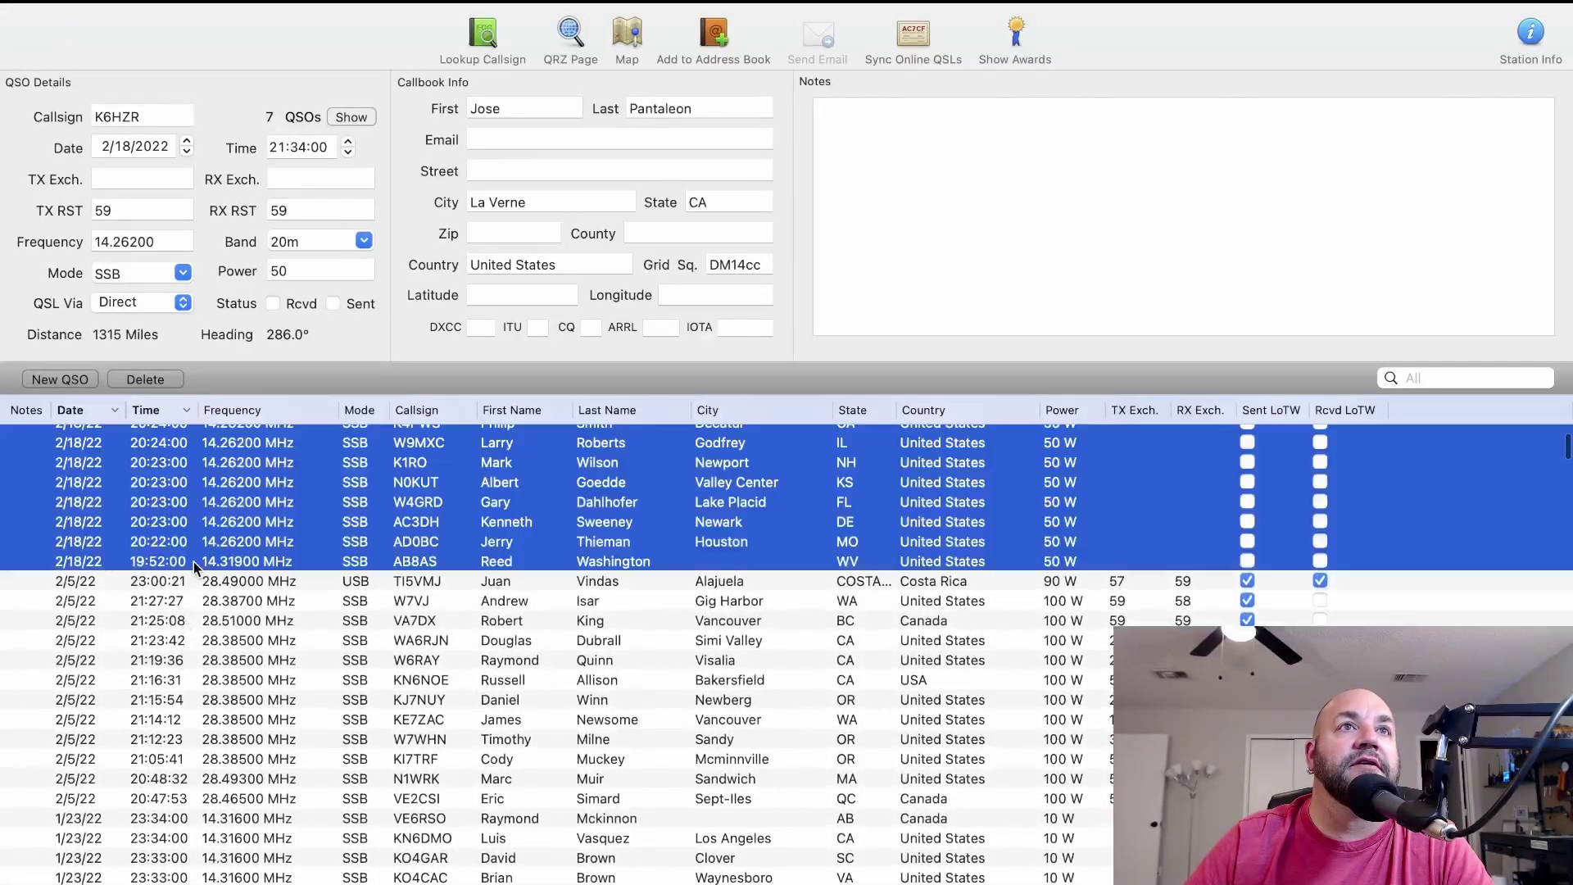
left_click(119, 175)
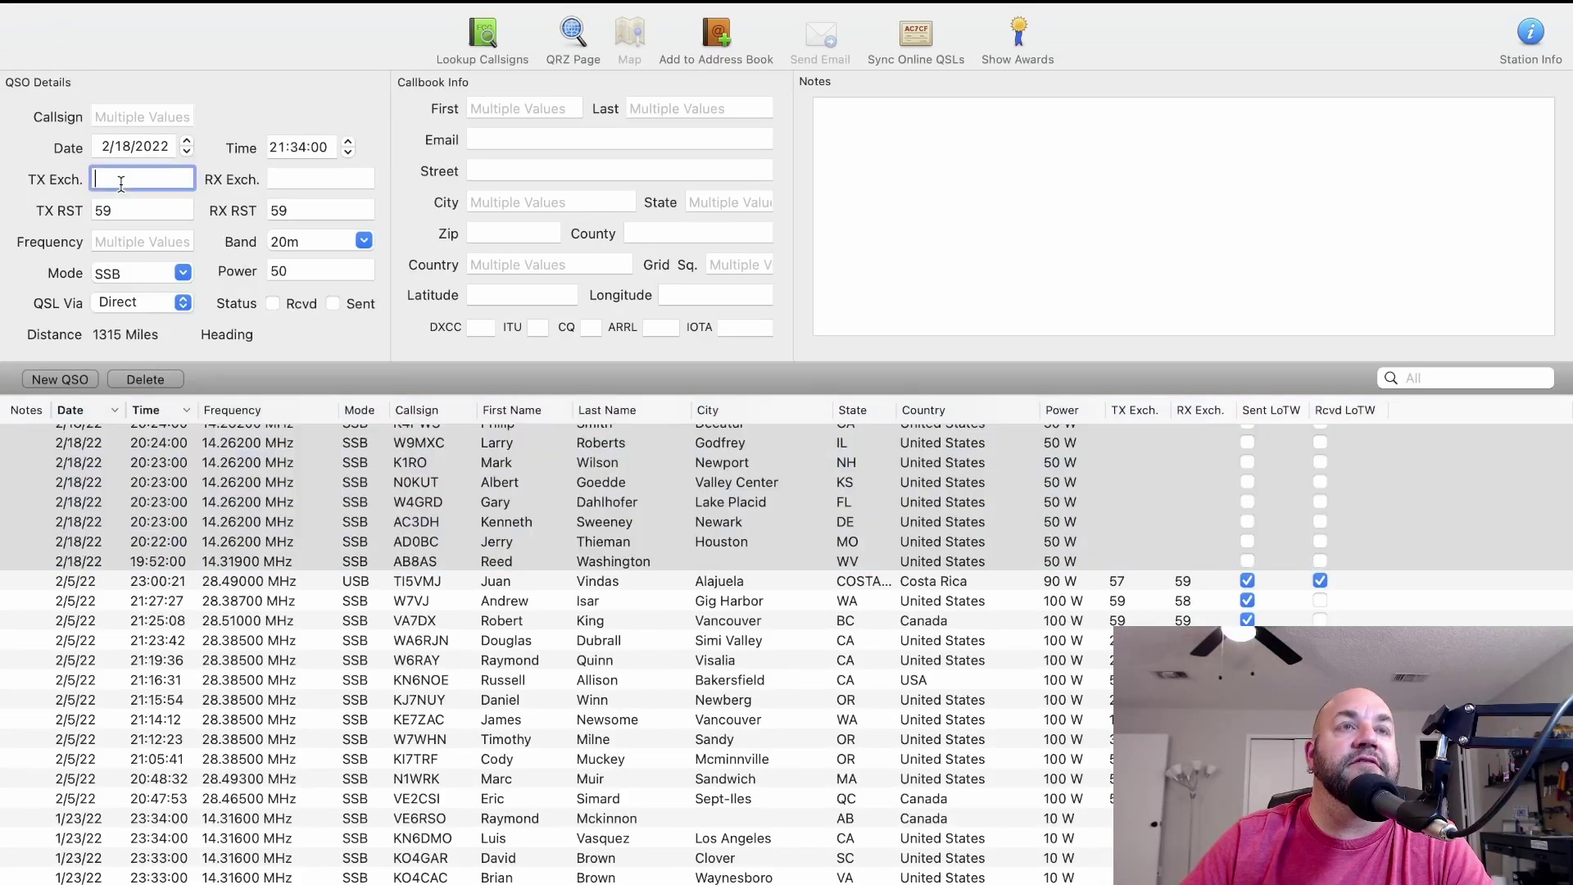
type("59")
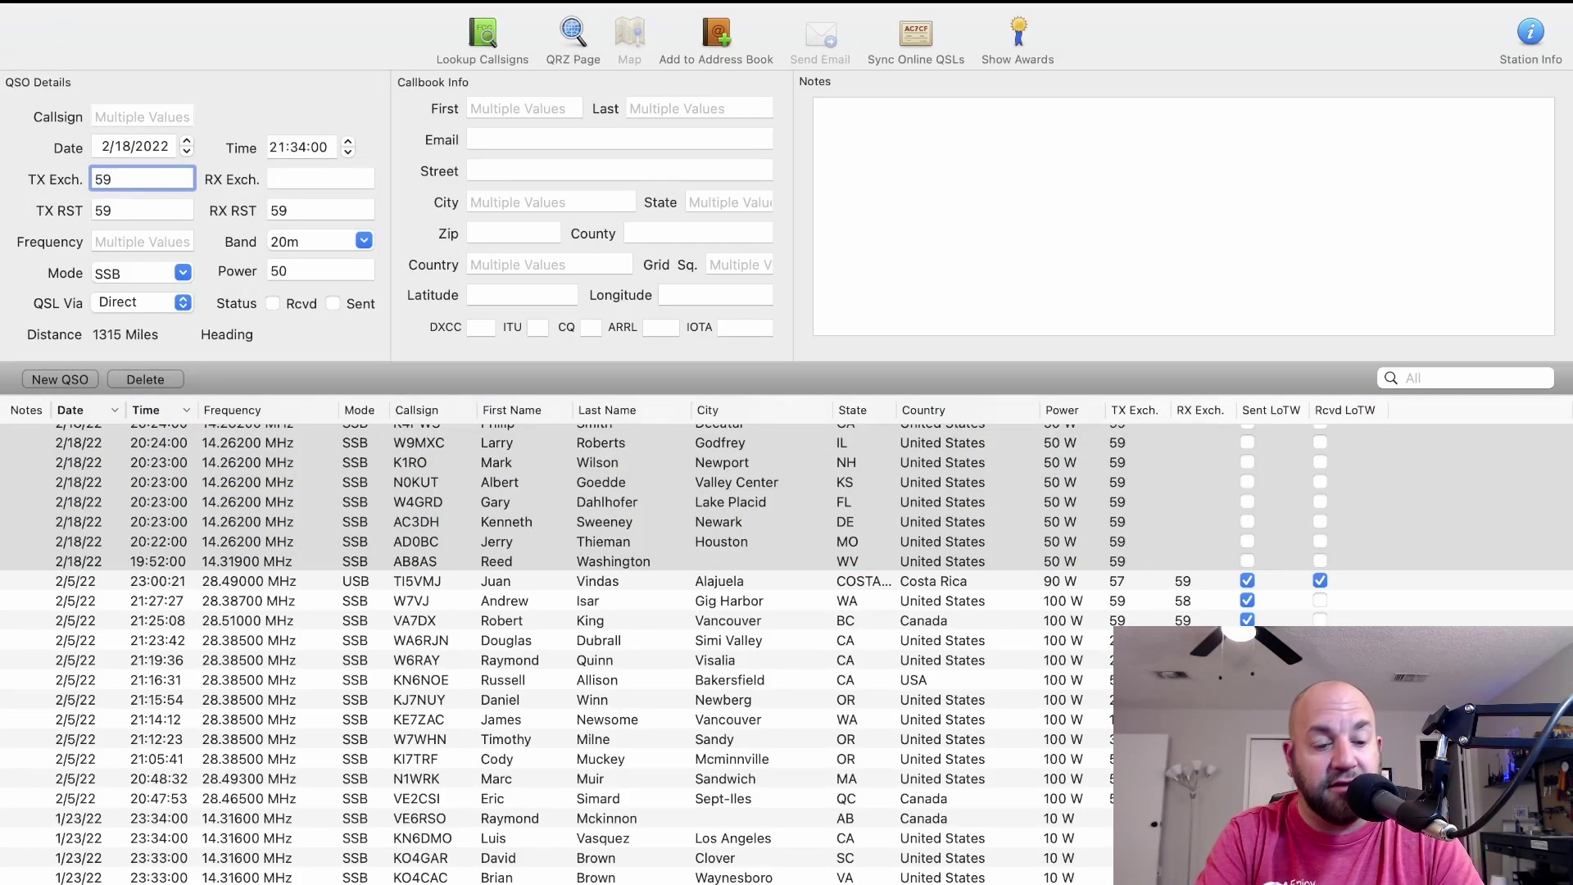
key("Tab")
type("59")
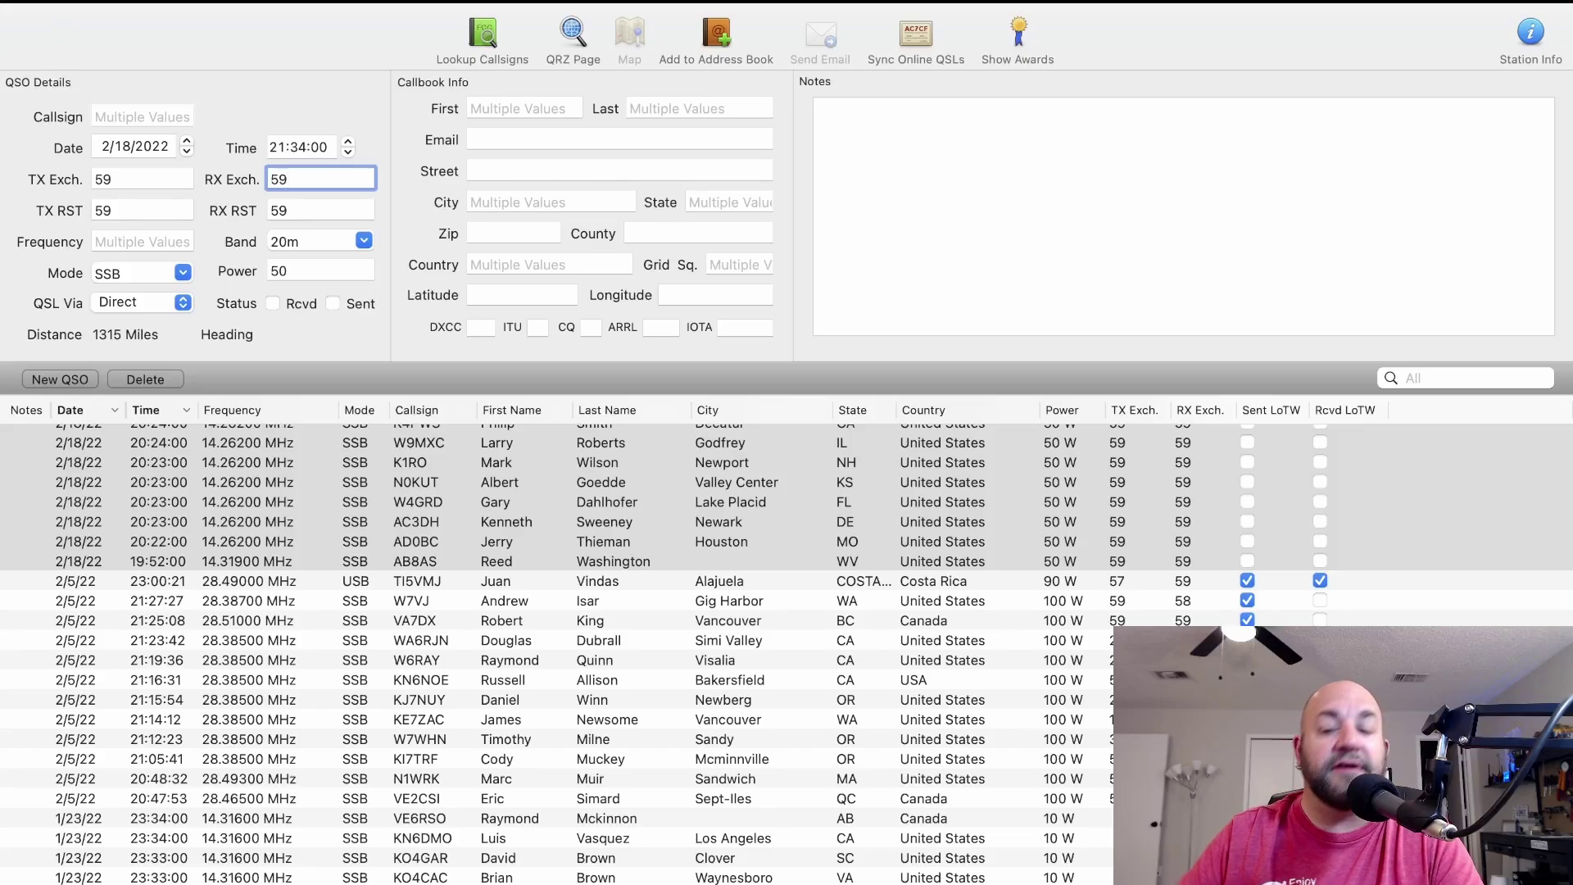
type("\\")
Clear the TX and RX RST fields and remove the stray character after the RX 59.
key("Tab")
key("BackSpace")
key("Tab")
key("BackSpace")
left_click(334, 189)
key("BackSpace")
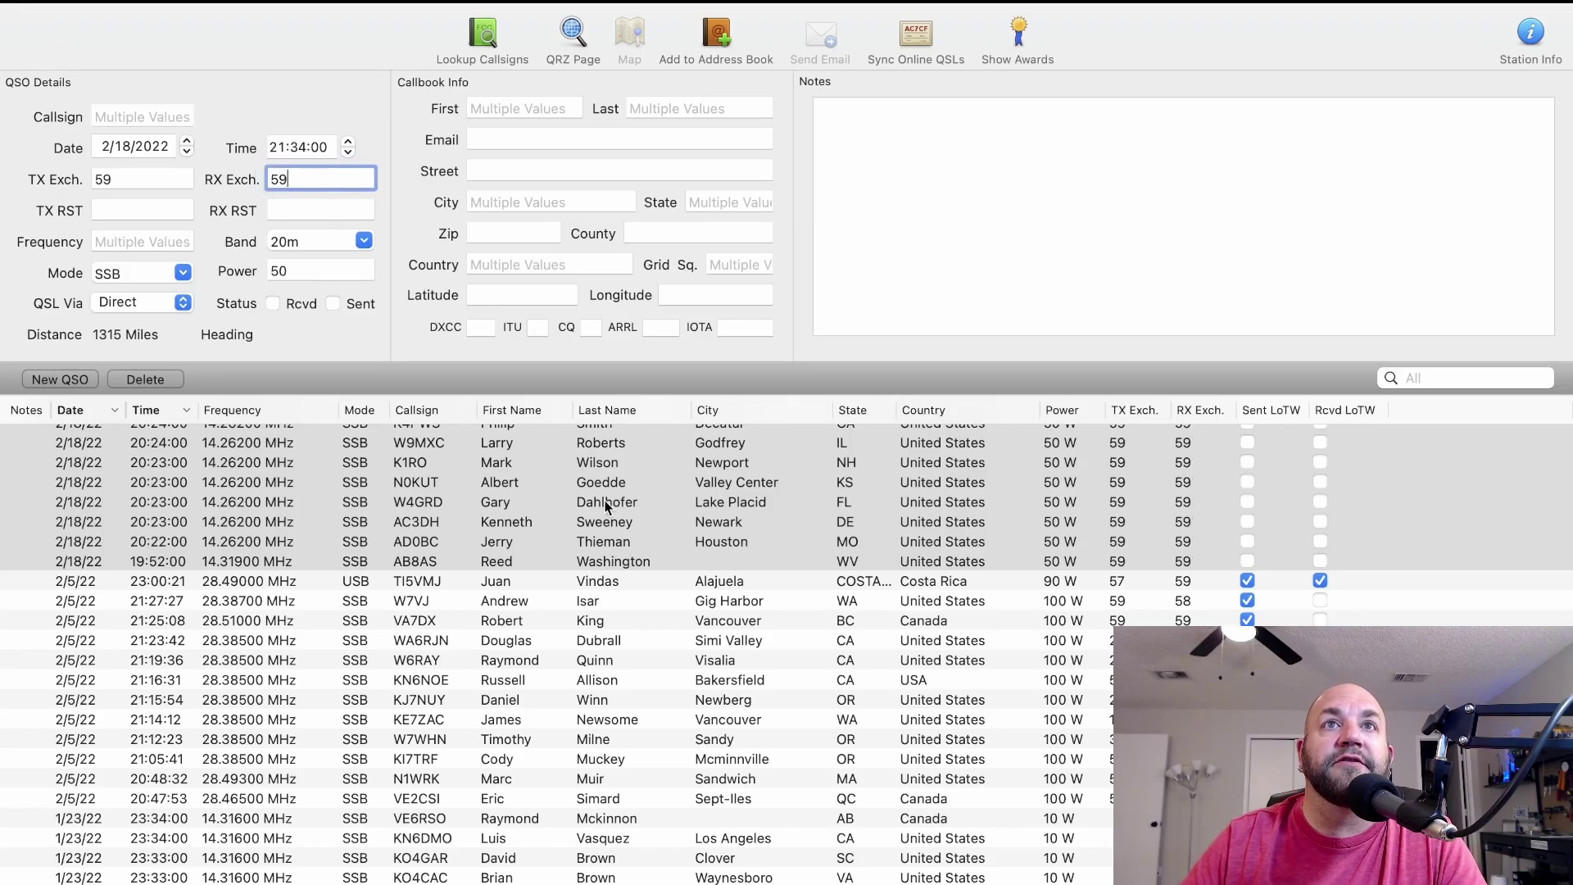
scroll(606, 508, "up", 2)
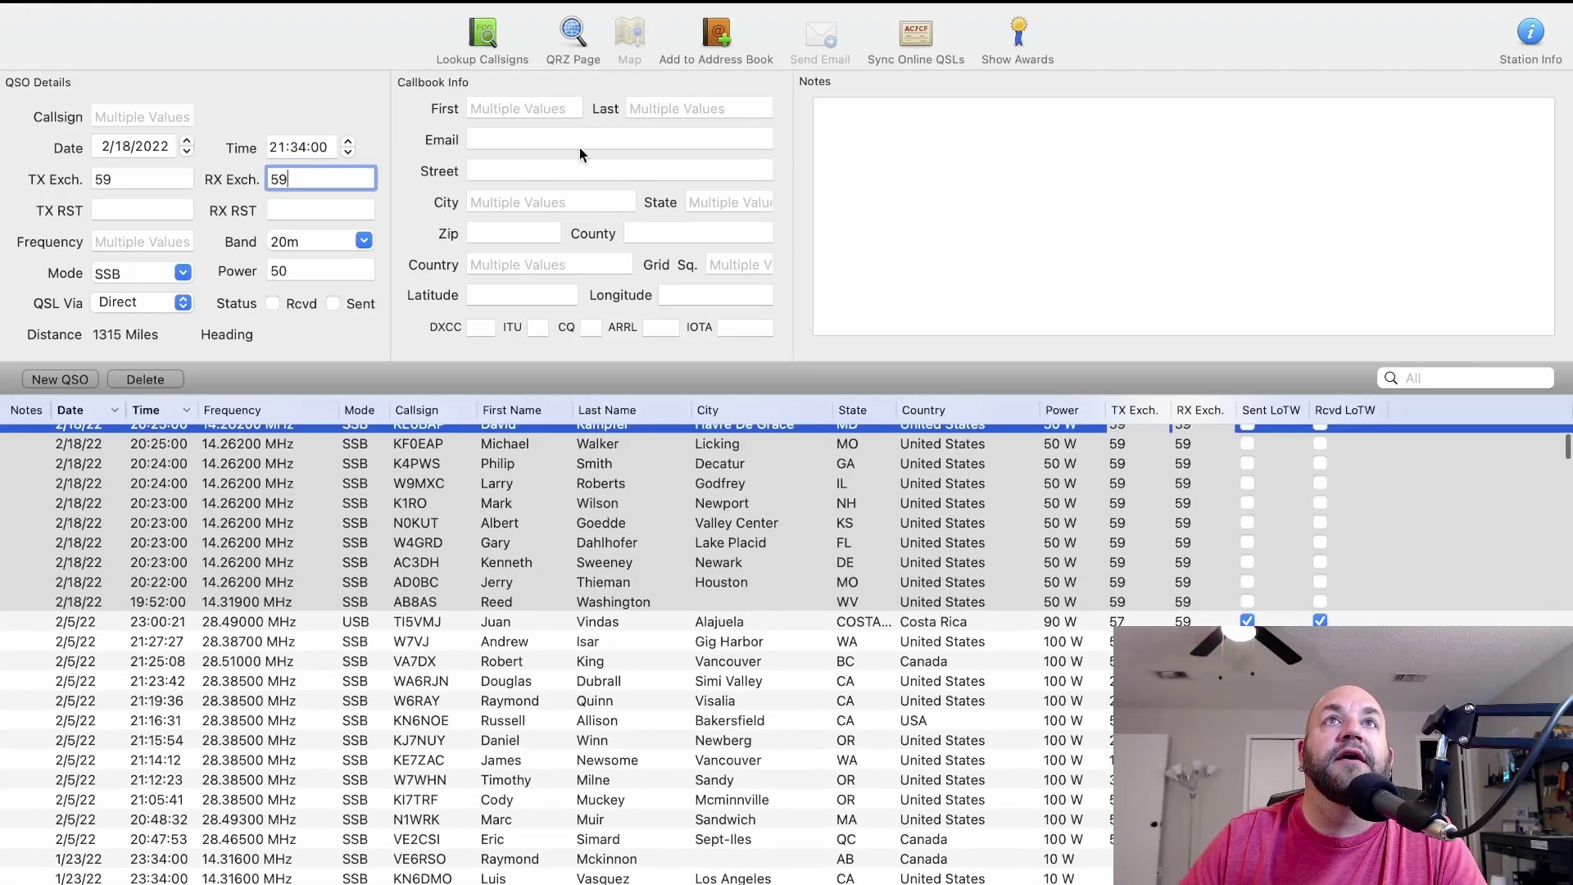
Run Lookup Callsigns on the selected contacts, dismiss the failure alert, and sort by Sent LoTW.
left_click(482, 36)
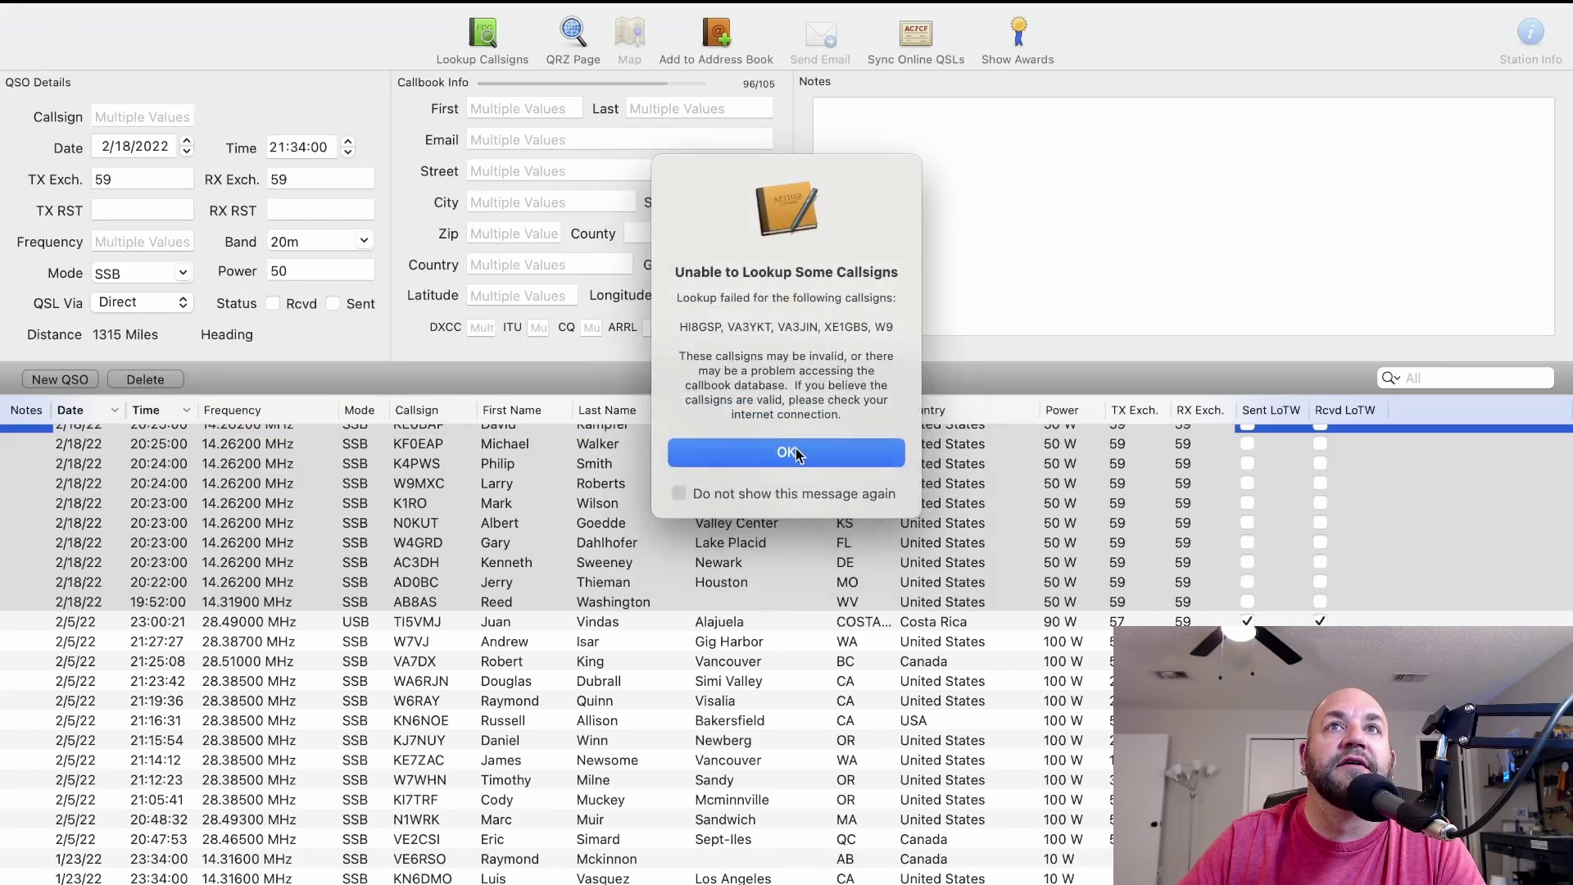
left_click(797, 452)
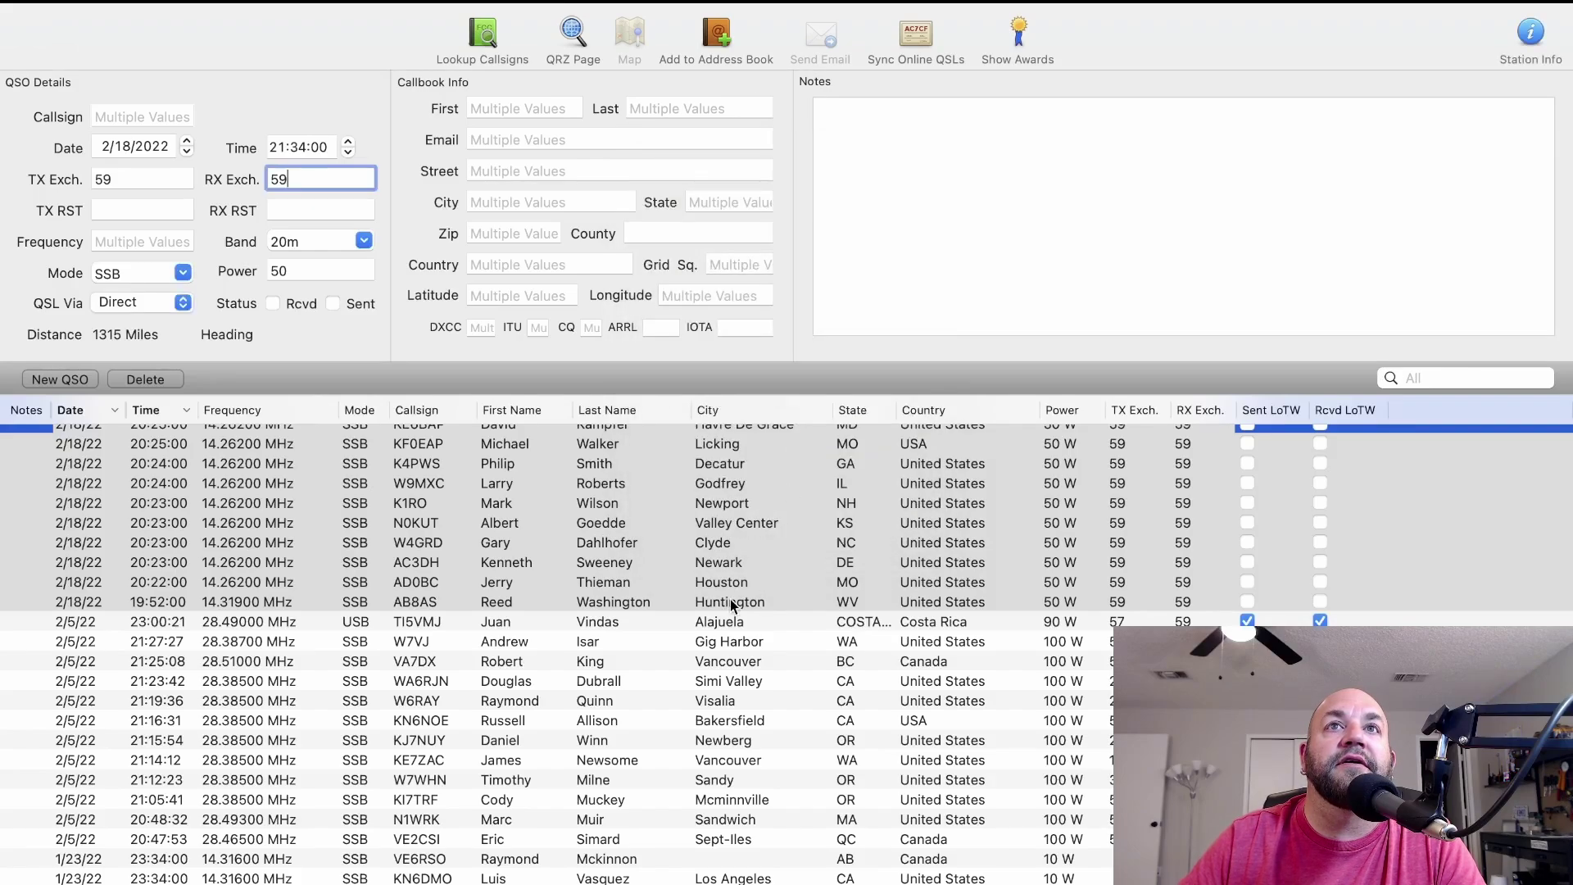
scroll(730, 602, "up", 6)
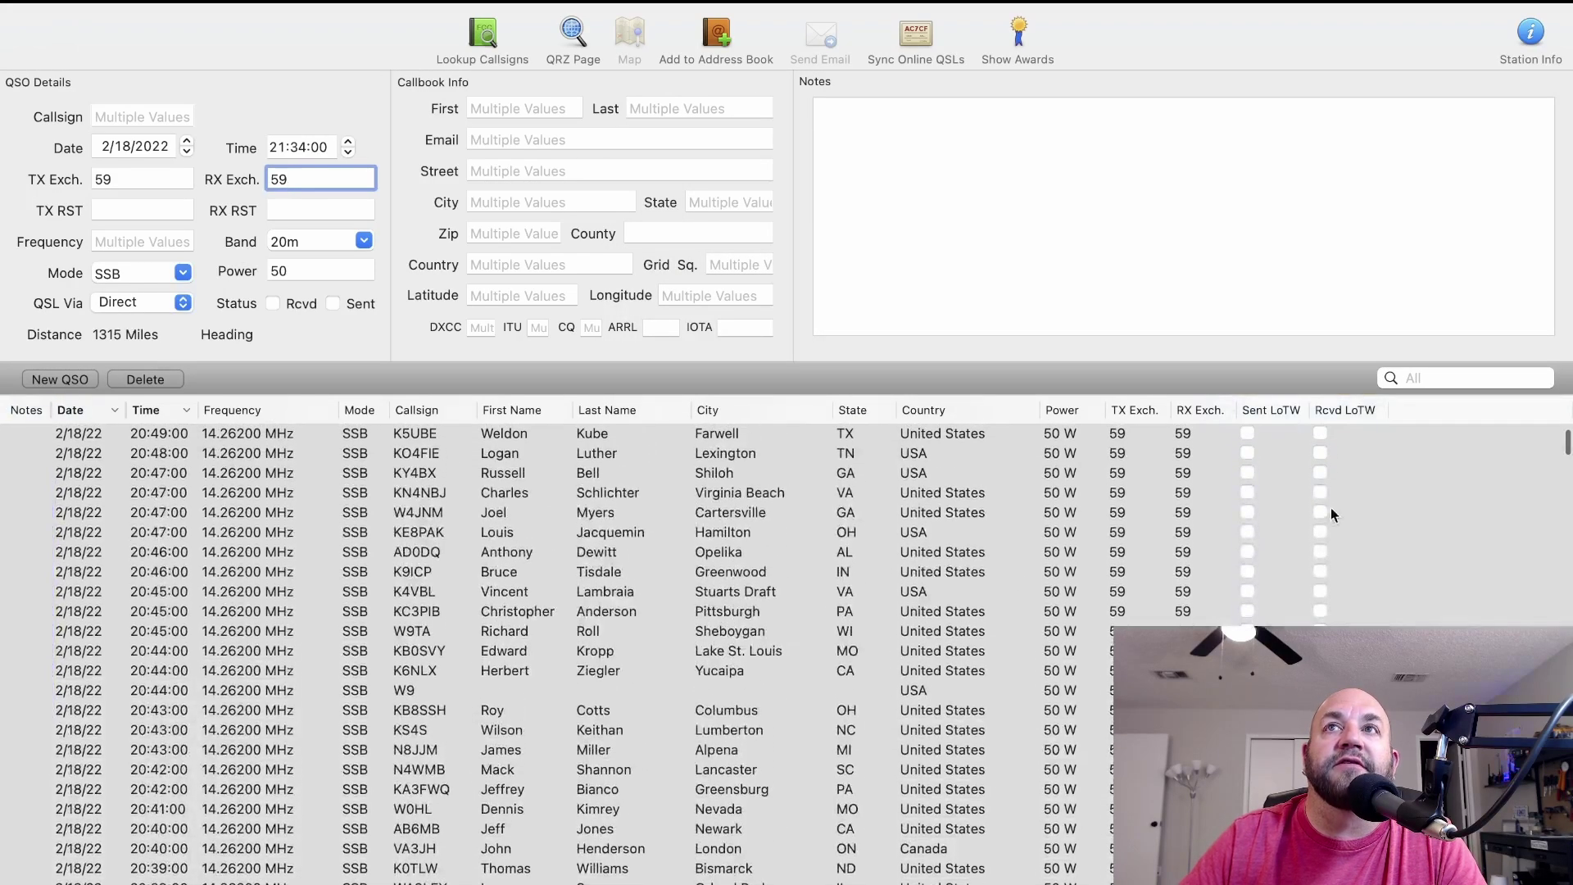
left_click(1275, 410)
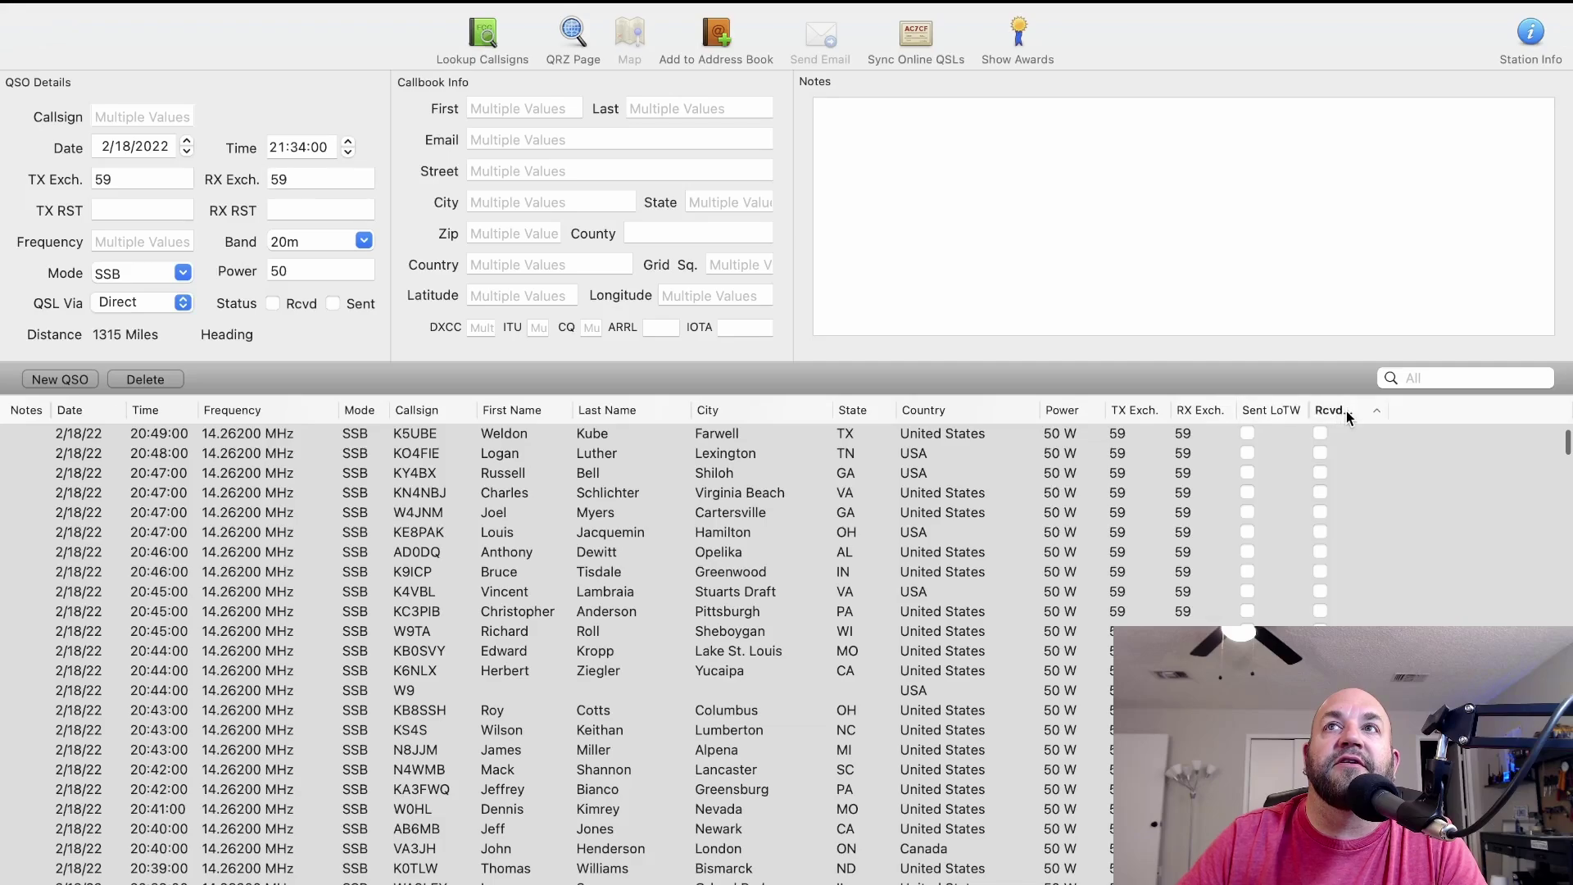
left_click(1284, 409)
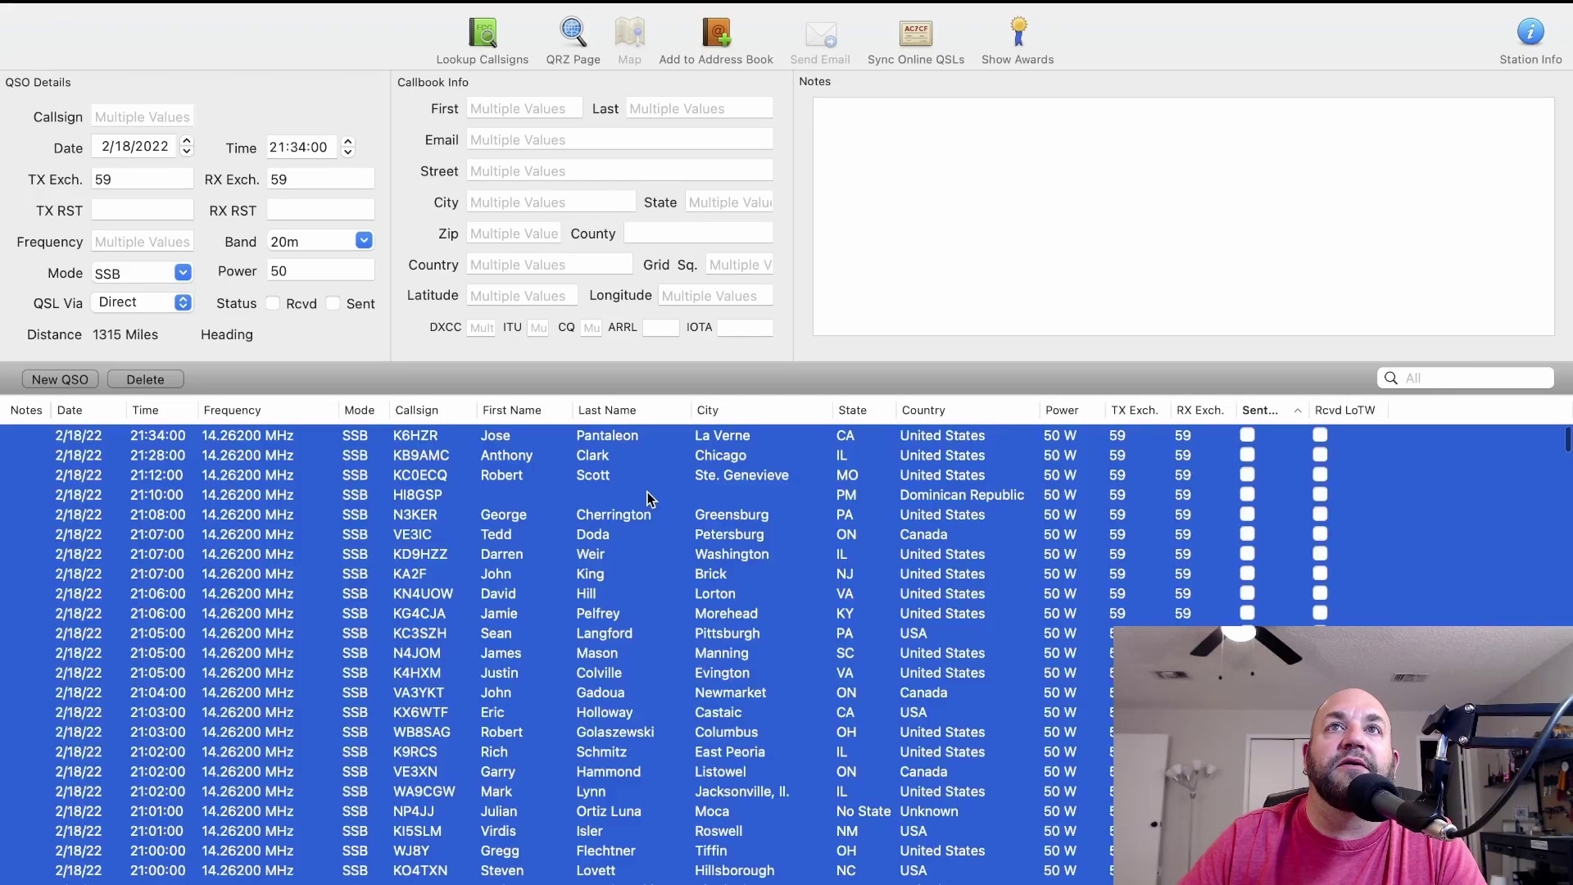
left_click(648, 496)
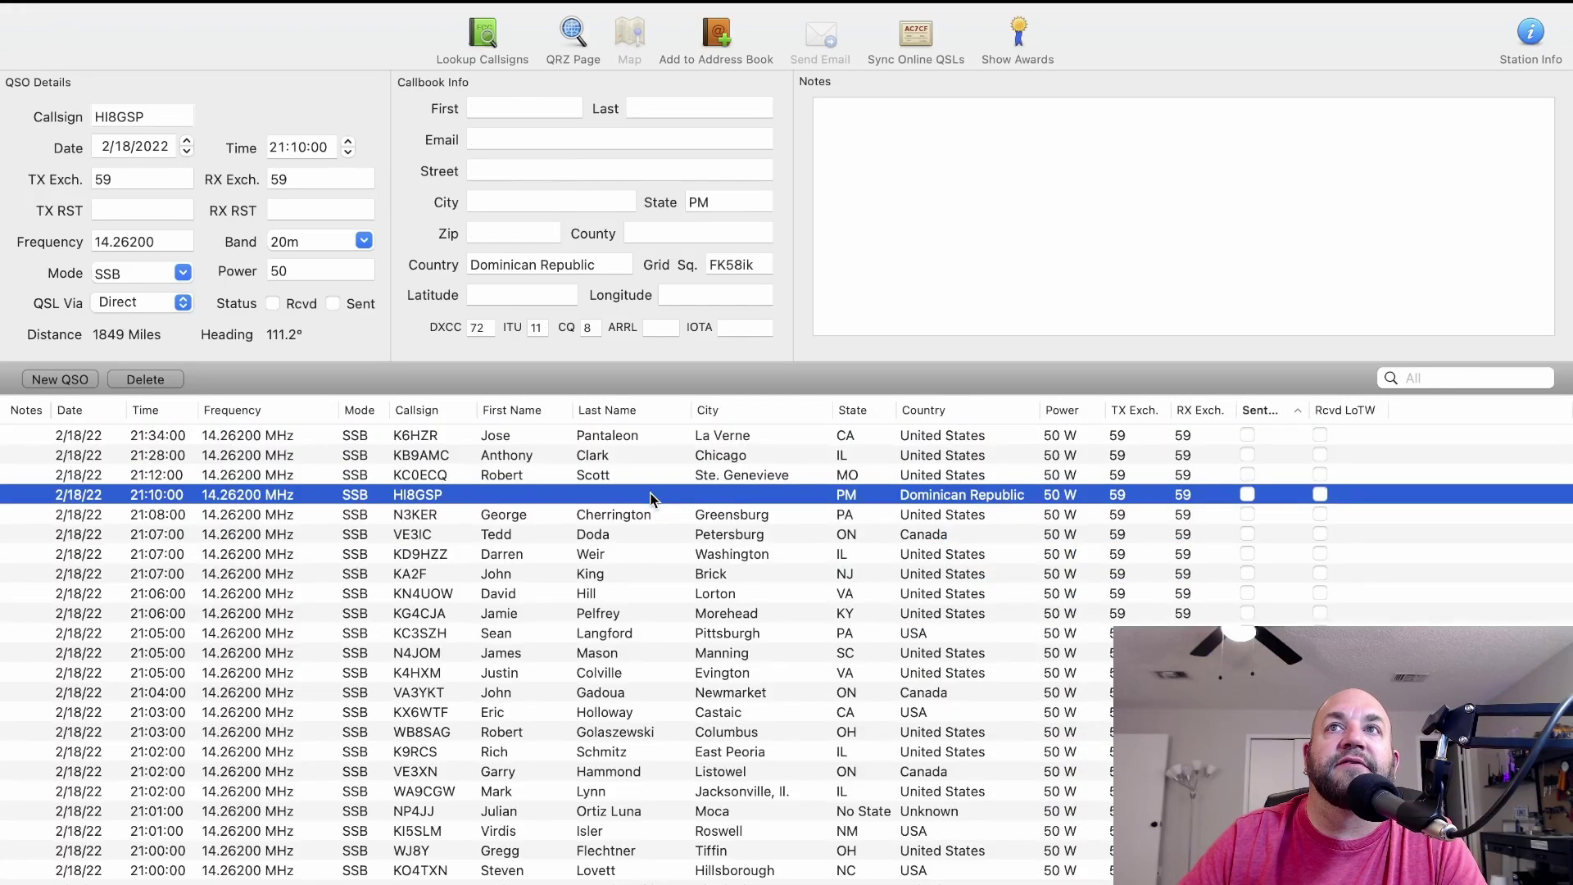
Upload the new contacts to LoTW with Sync Online QSLs and acknowledge the success alert.
left_click(908, 161)
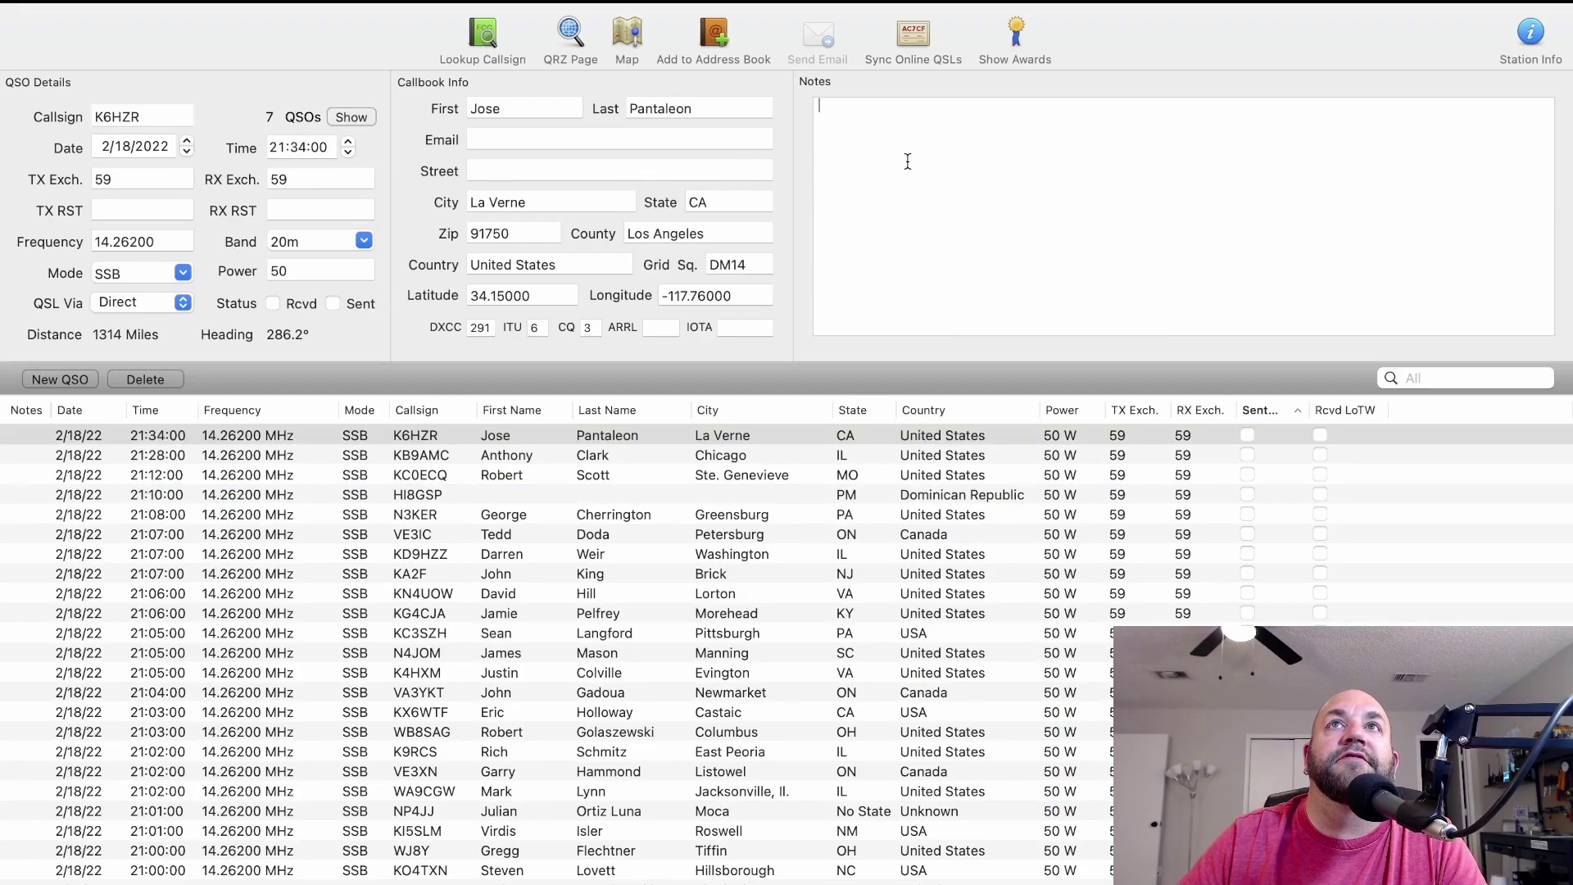
left_click(920, 39)
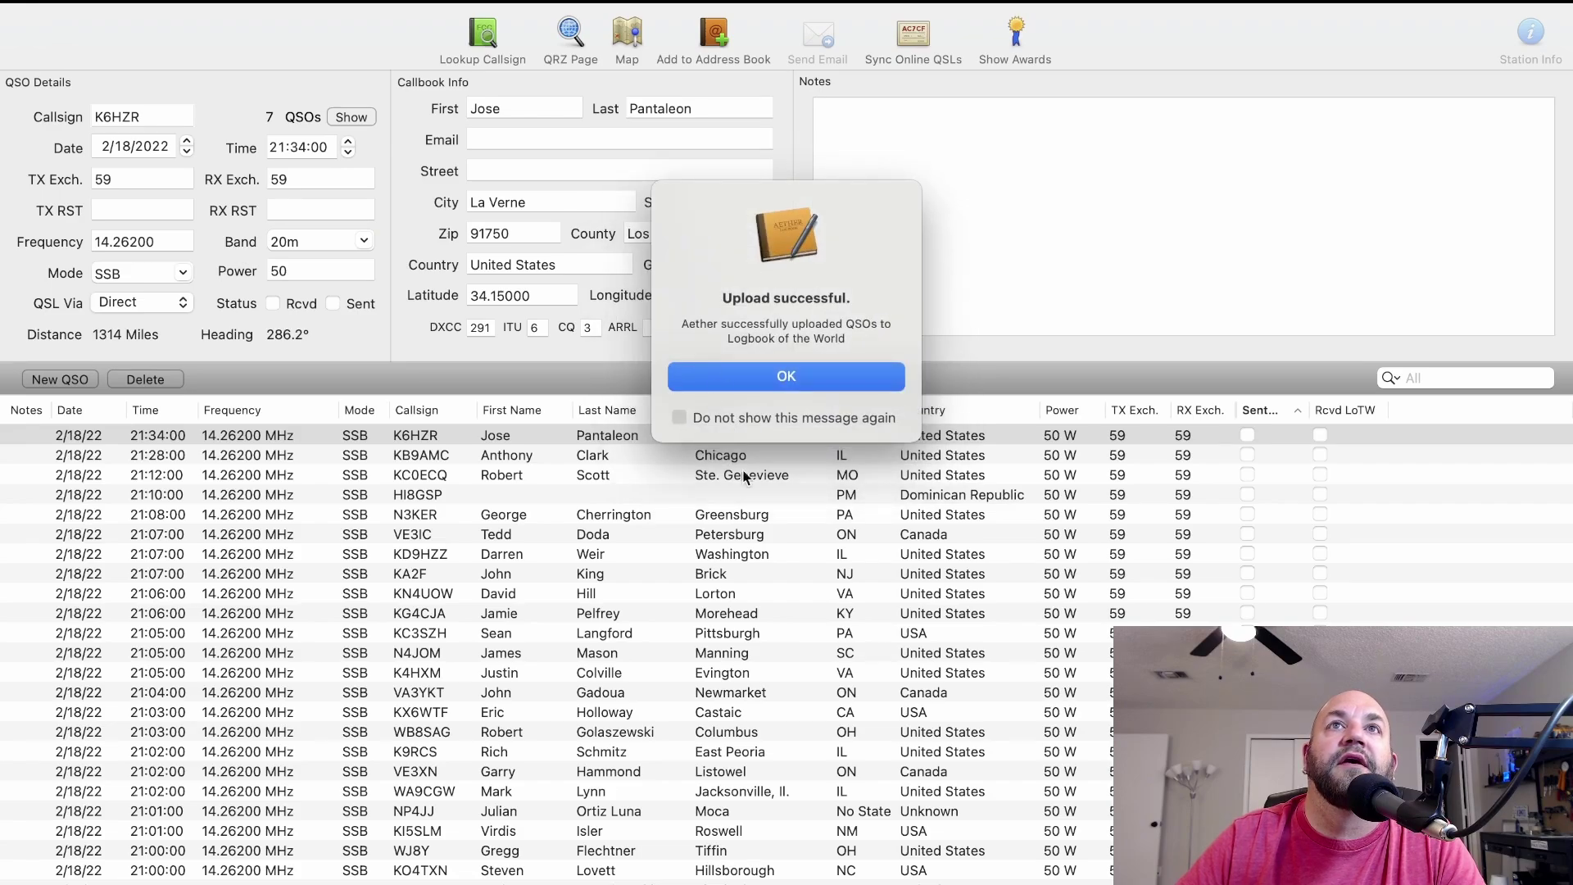
left_click(780, 379)
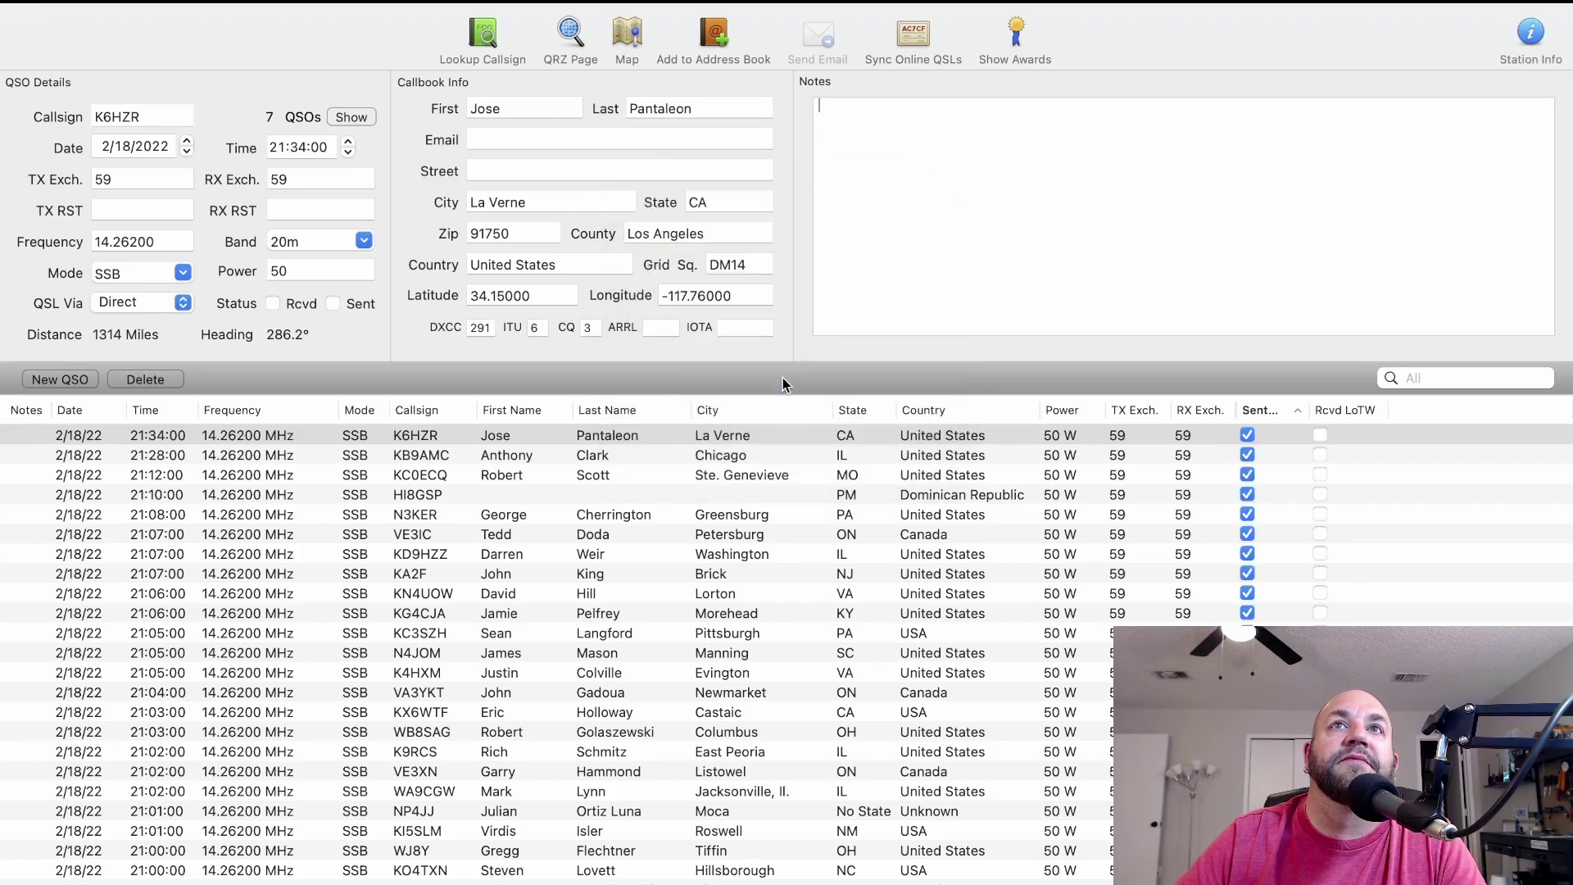
Reload the LoTW home page, resending the form, to check the 6,966 QSO count.
key("ctrl+Right")
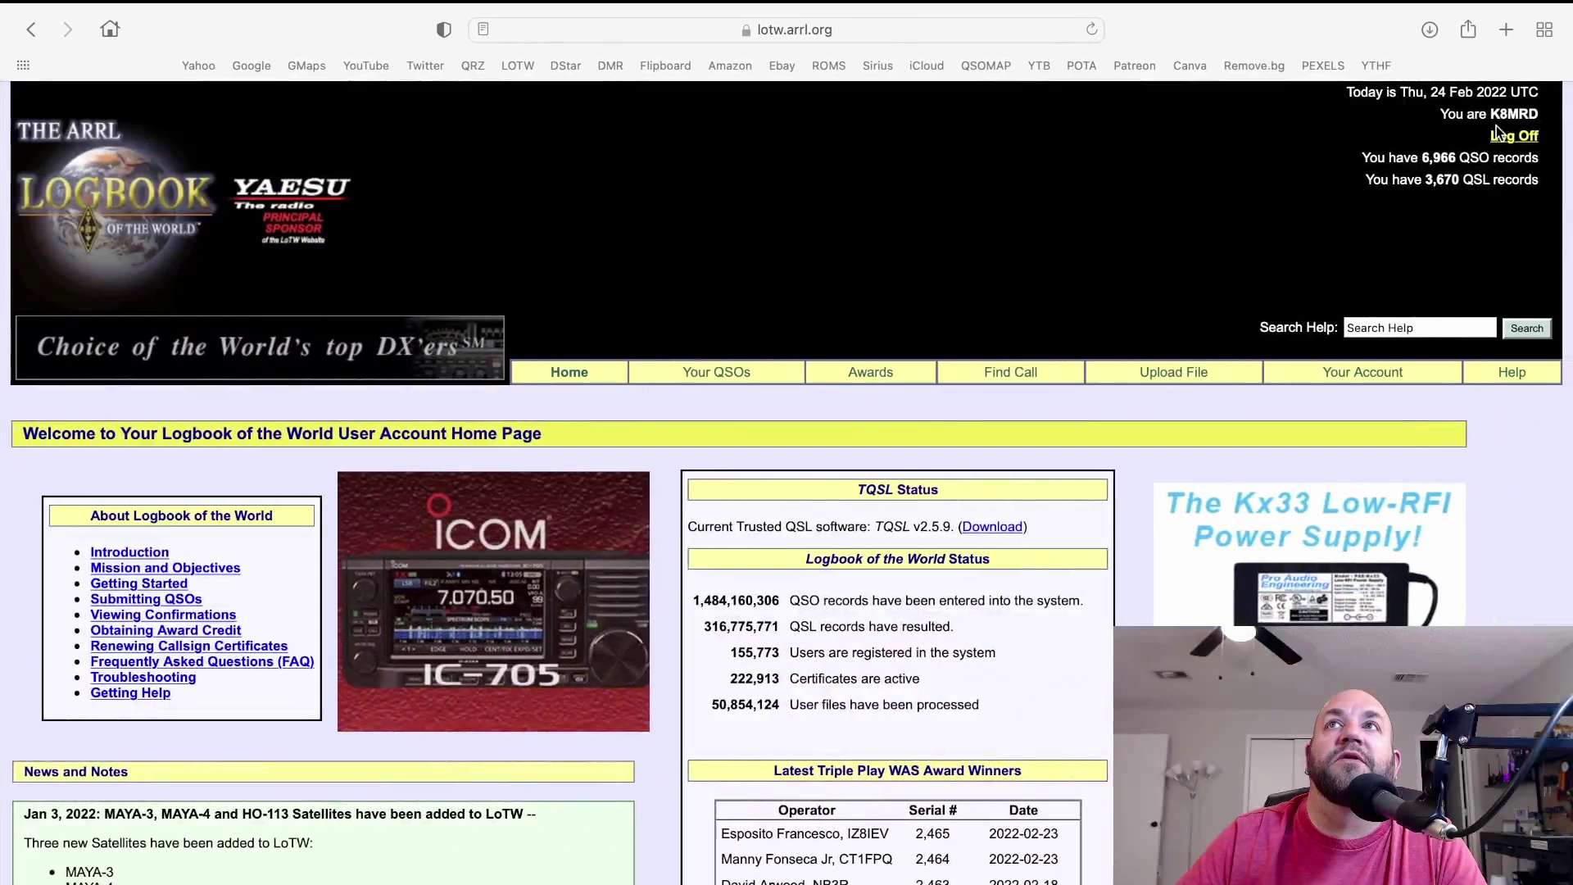
left_click_drag(1458, 159, 1417, 164)
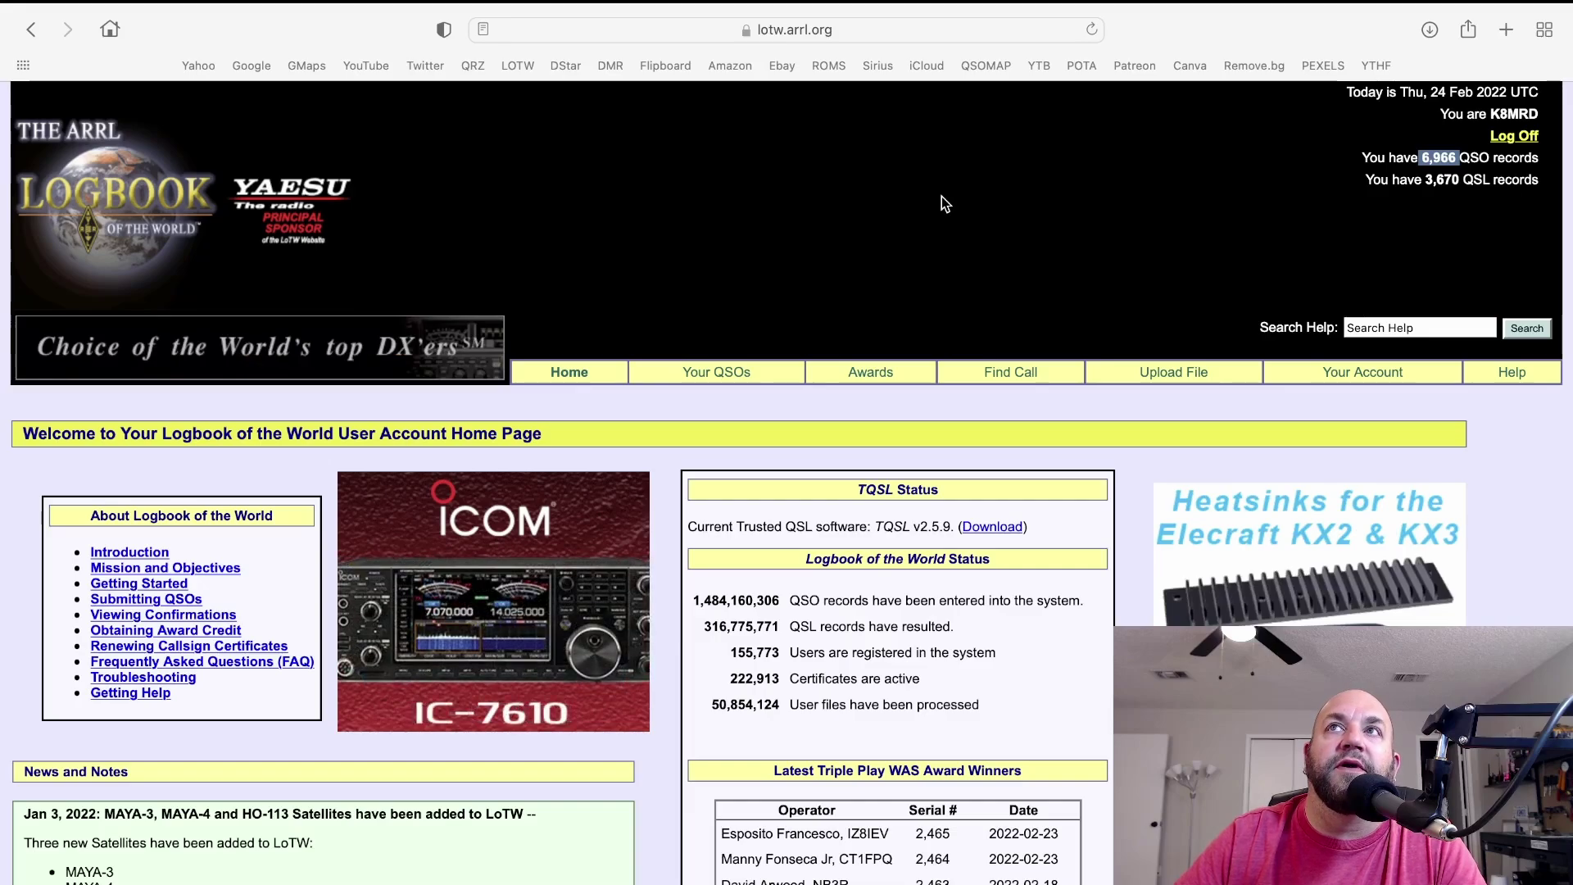
left_click(1091, 30)
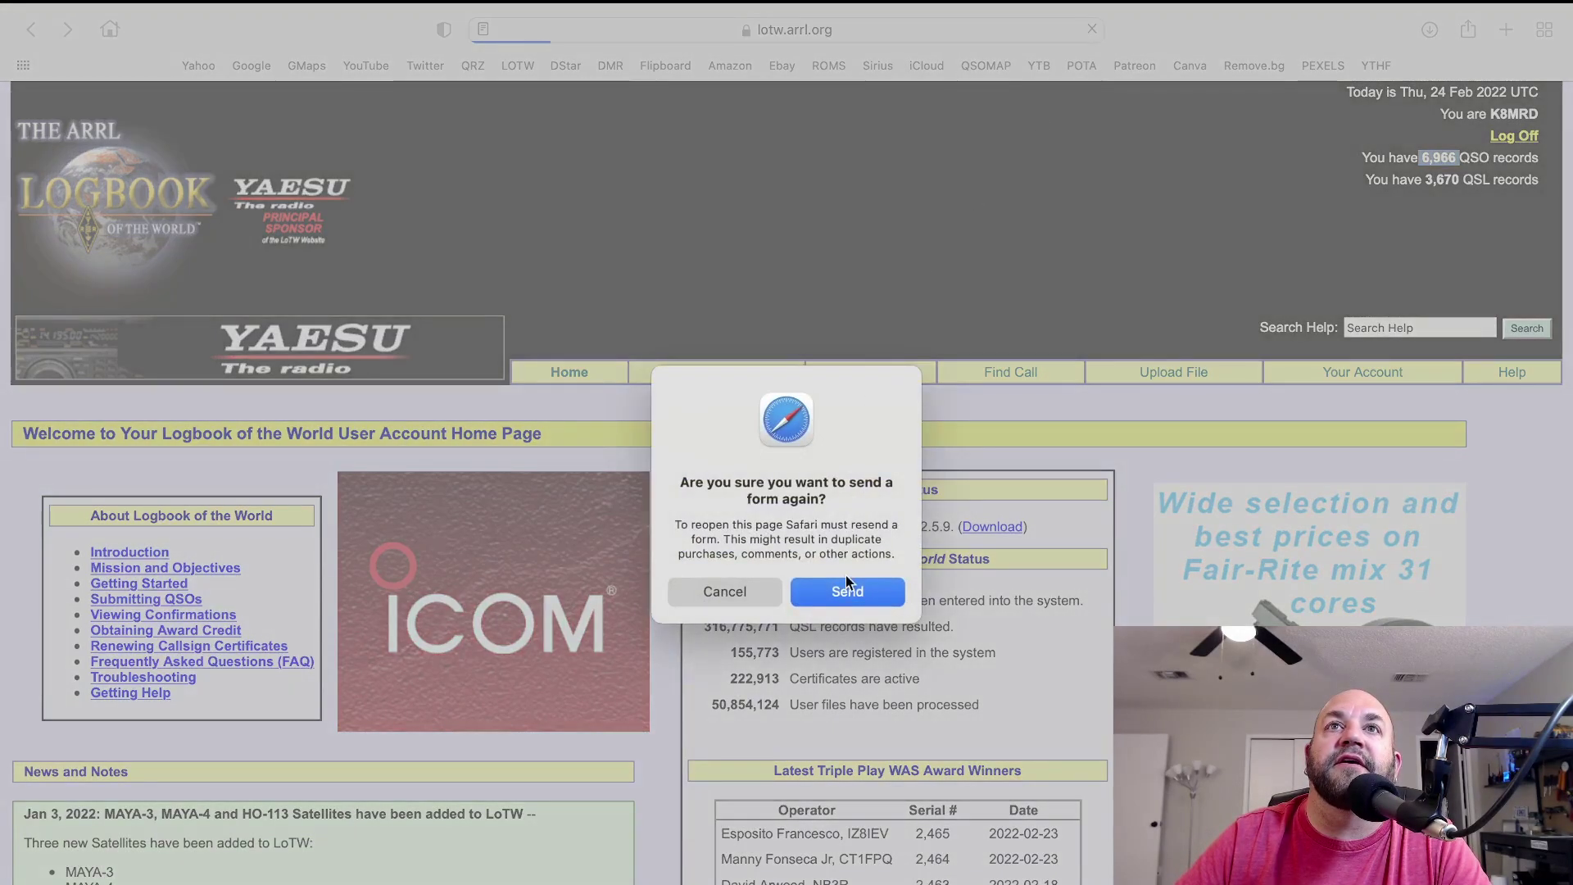
left_click(847, 591)
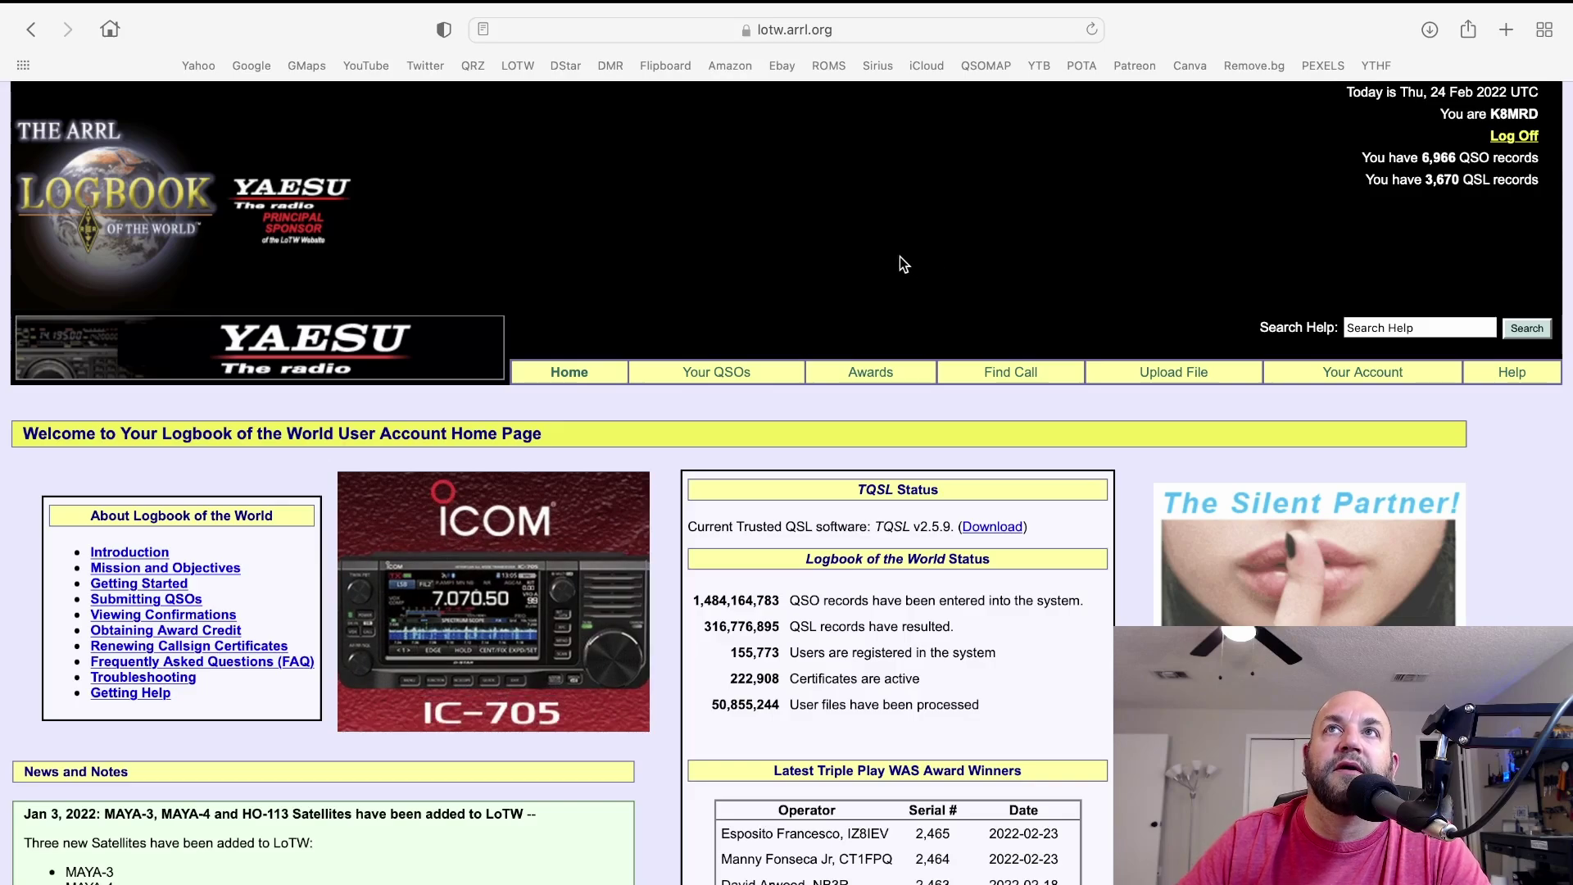
key("super+Tab")
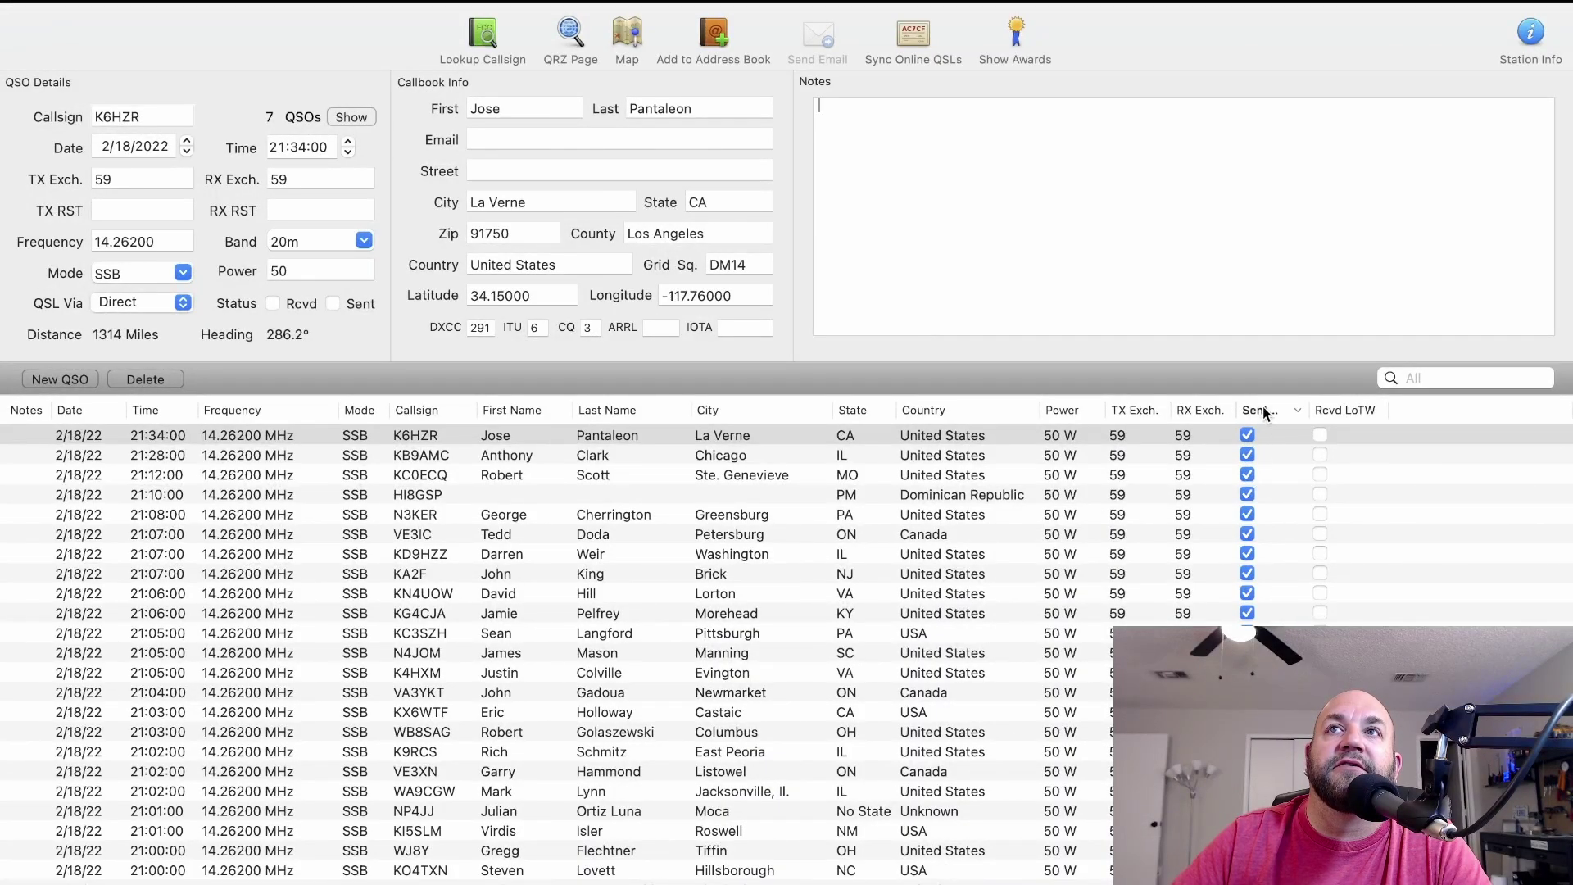
Toggle the Sent LoTW sort and scroll through the log checking the Rcvd LoTW column.
left_click(1263, 410)
left_click(1259, 410)
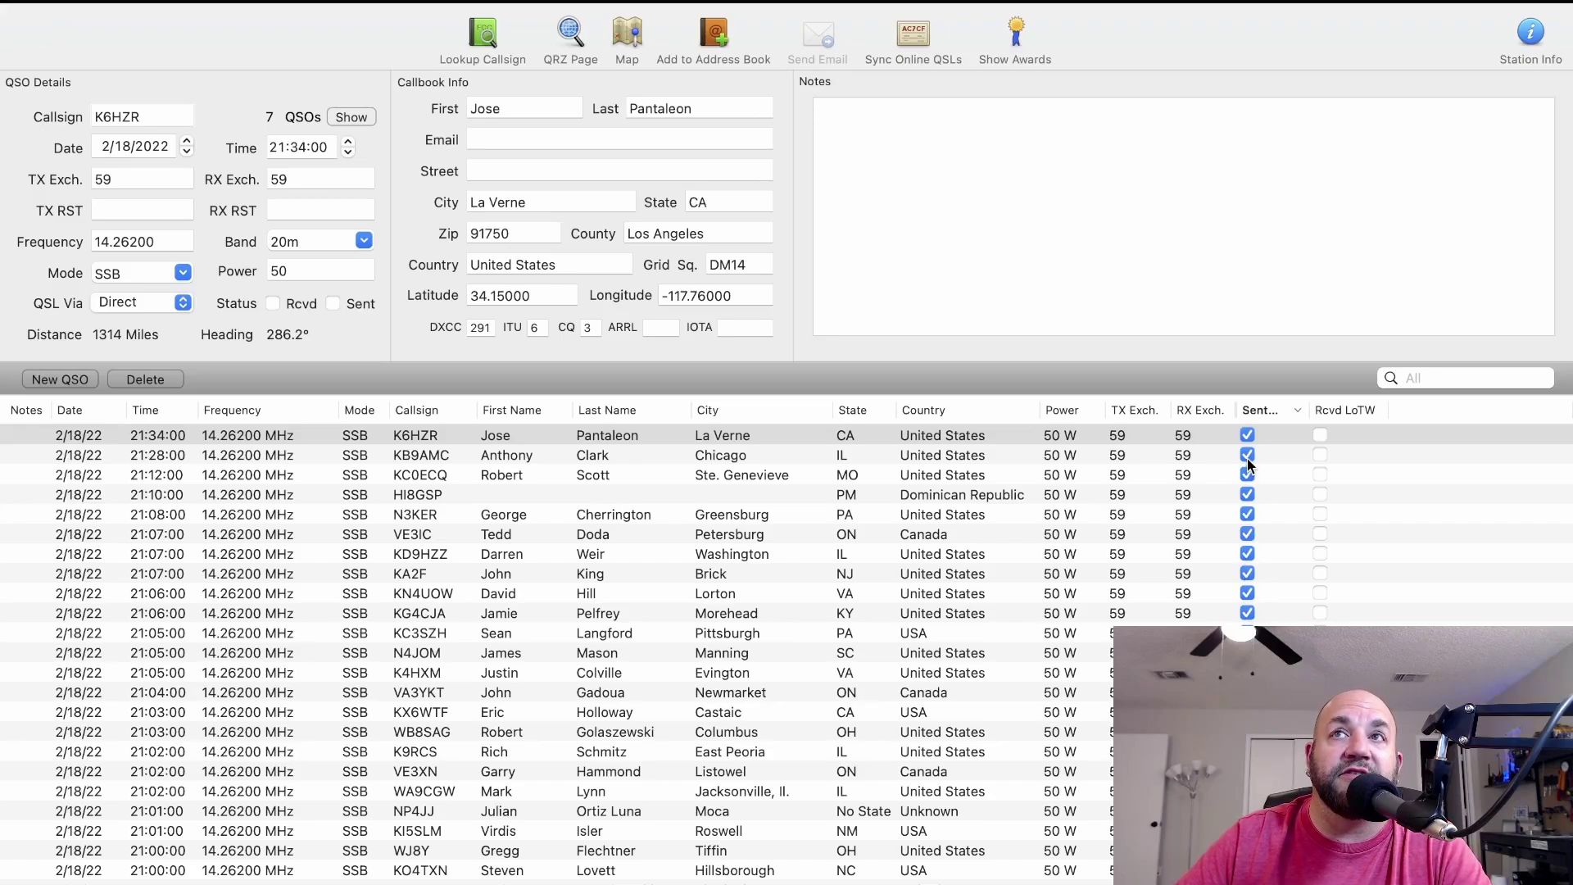
scroll(1329, 482, "down", 3)
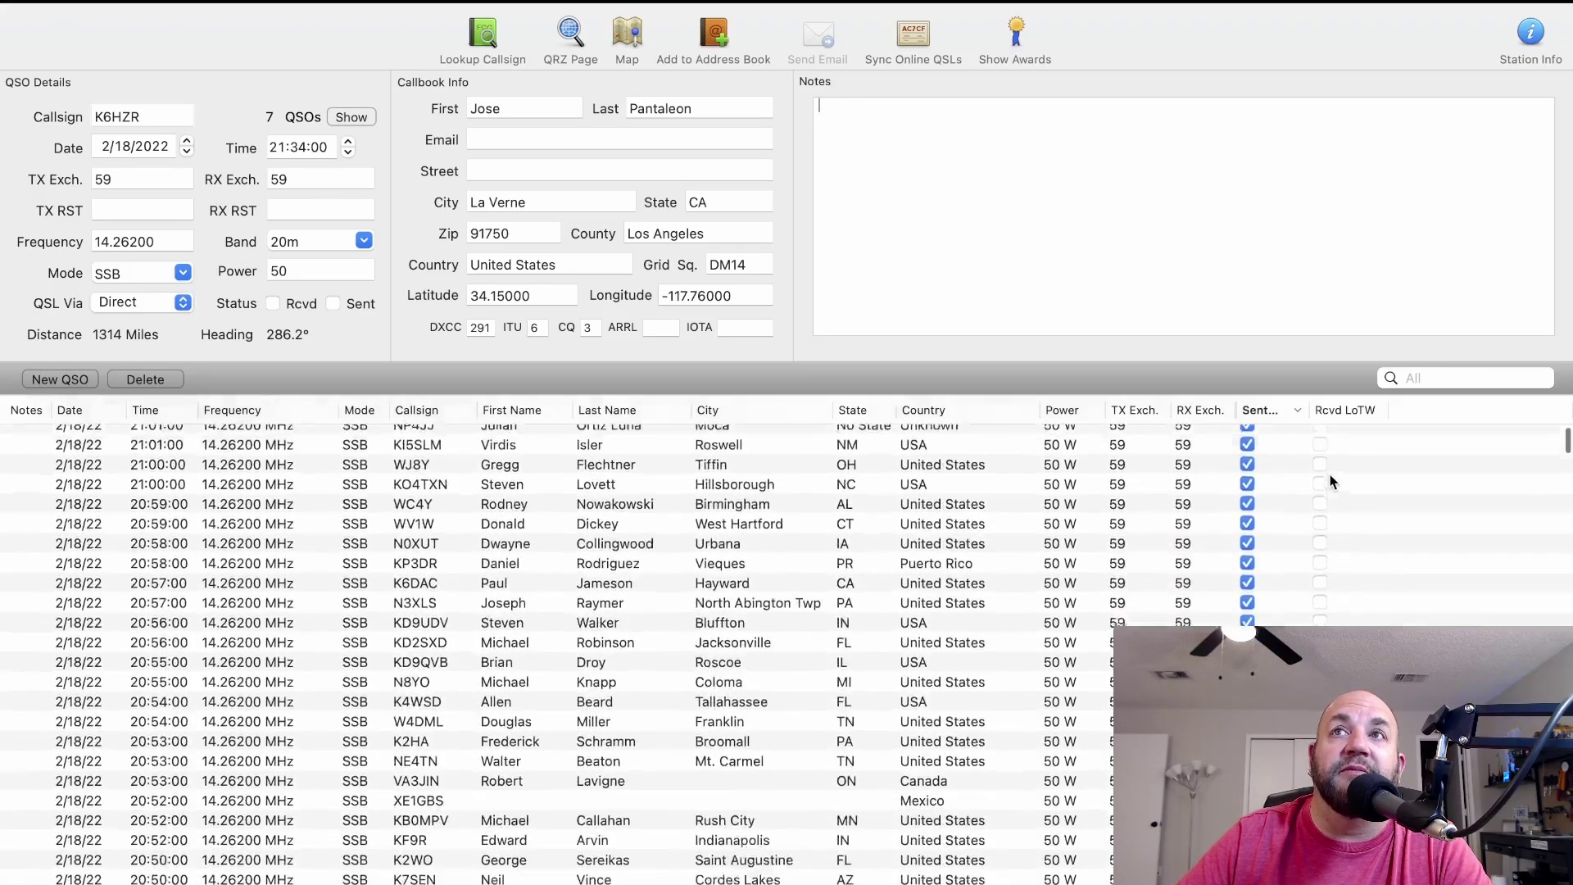
scroll(1329, 476, "down", 20)
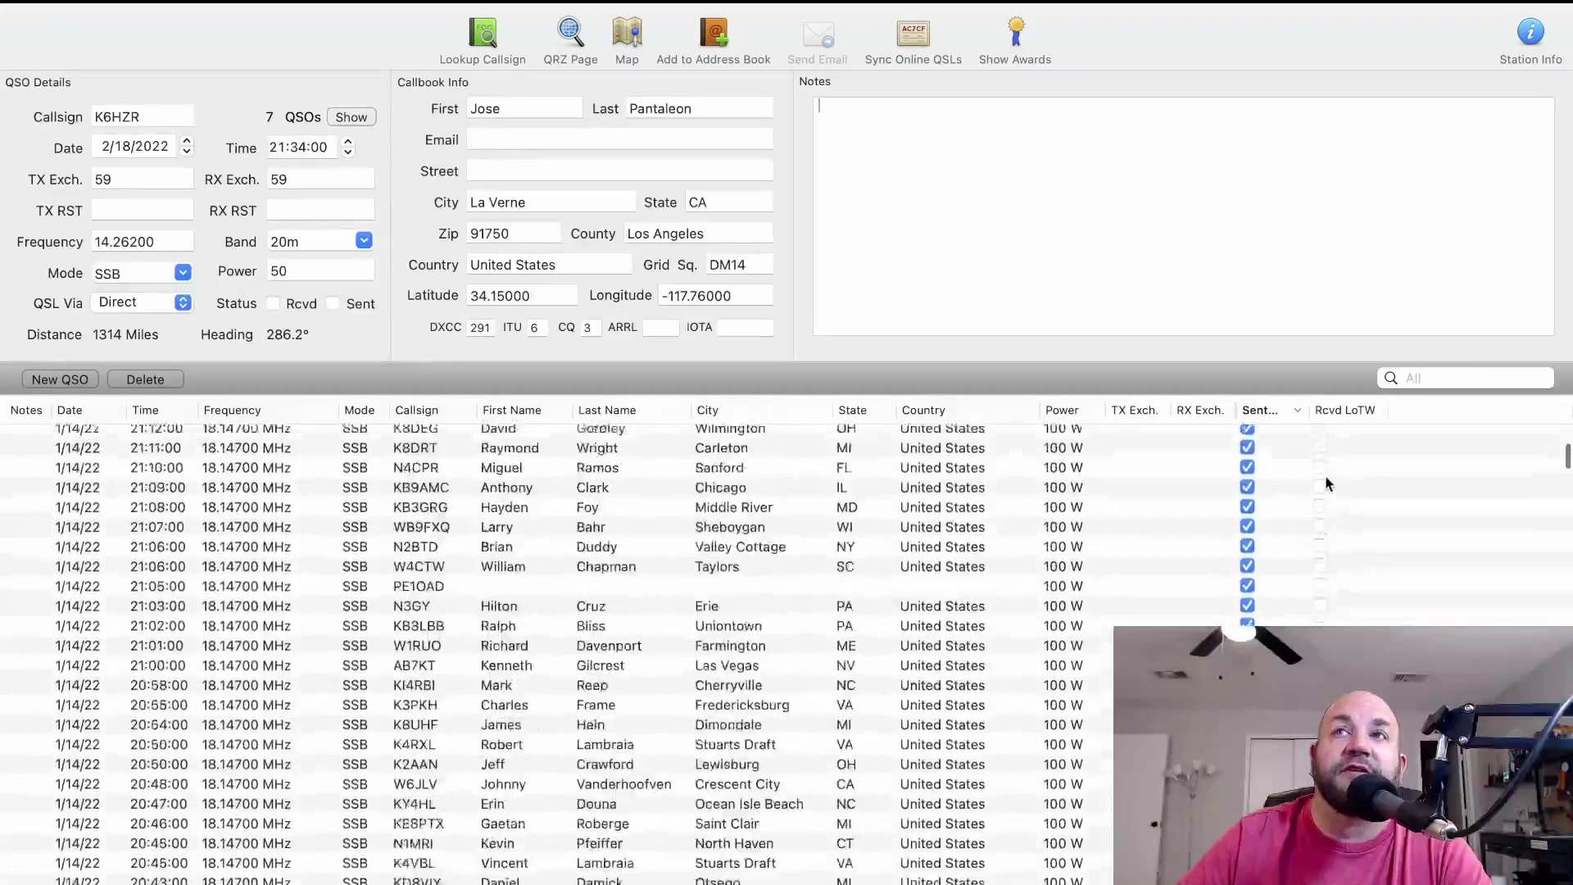
scroll(1327, 484, "down", 20)
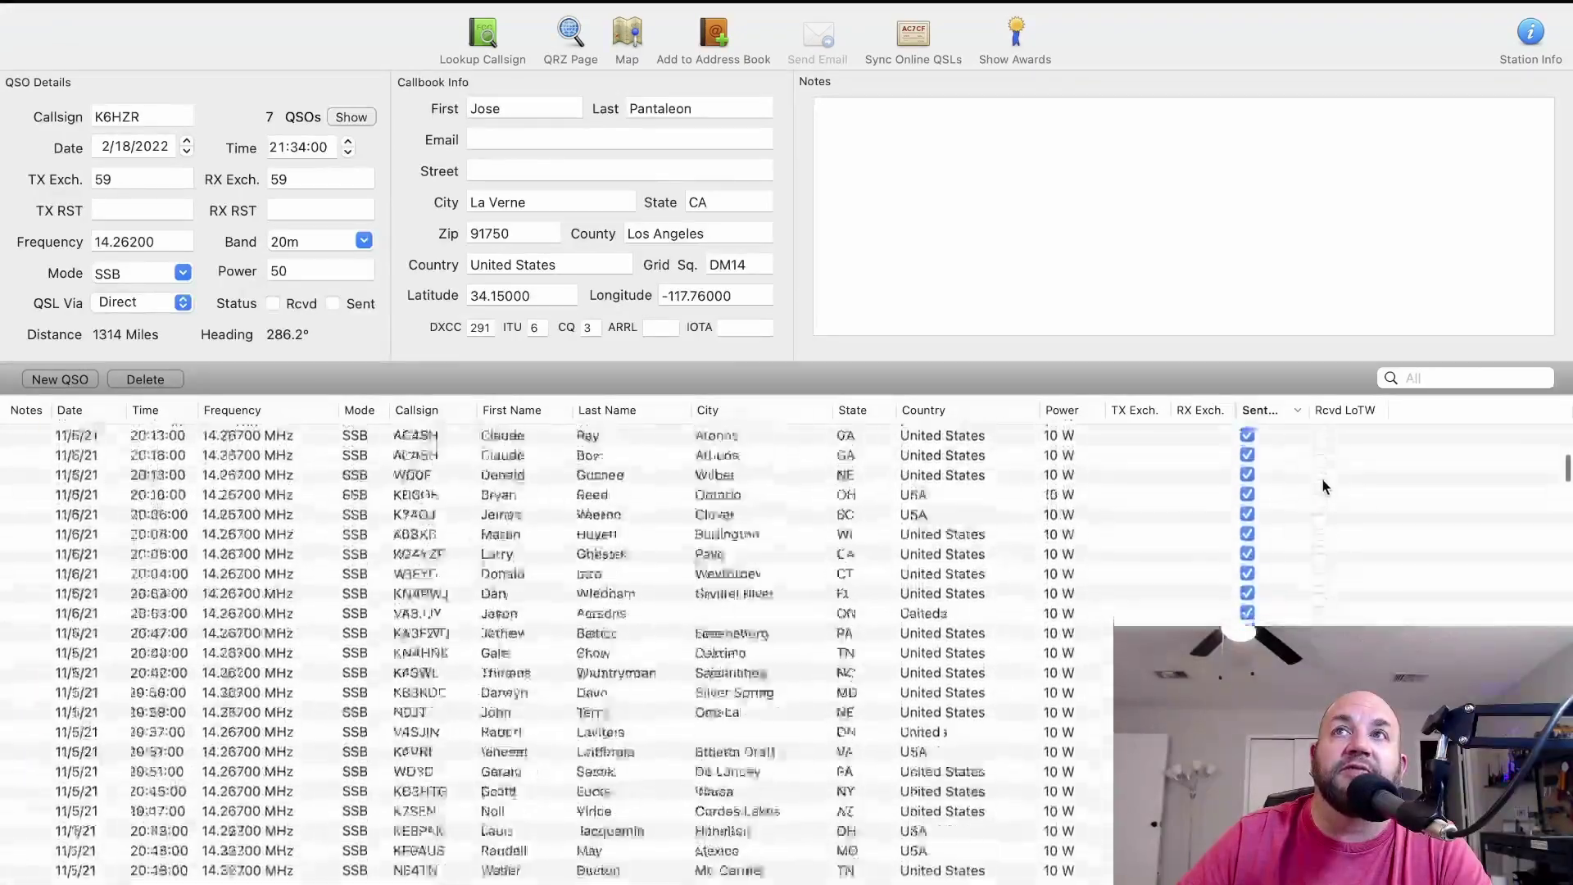
scroll(484, 562, "up", 20)
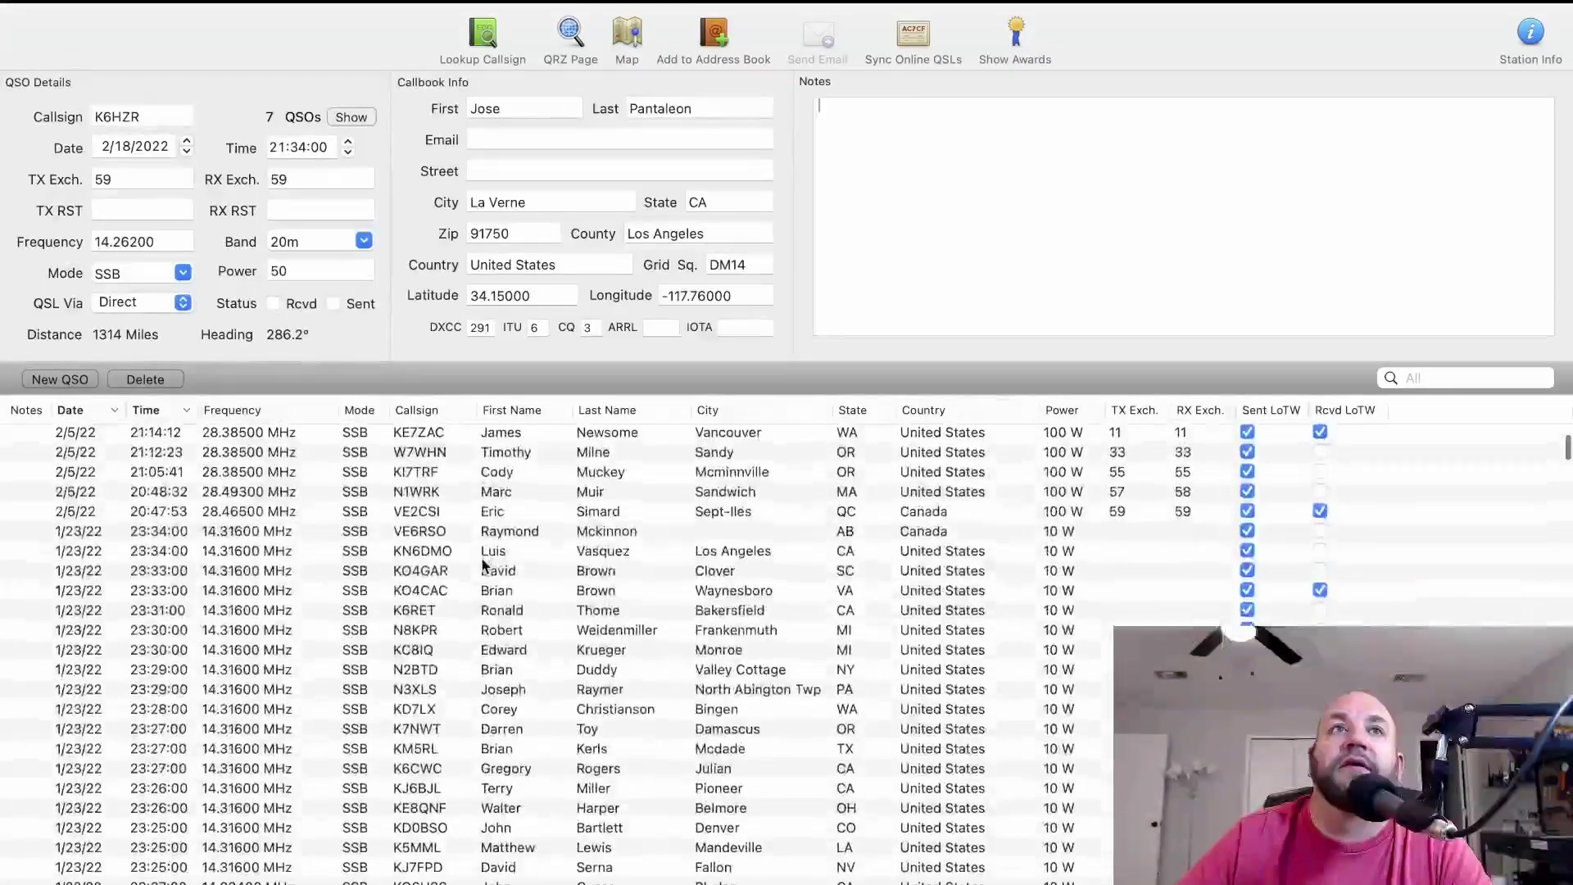
scroll(484, 562, "up", 5)
scroll(1347, 553, "down", 2)
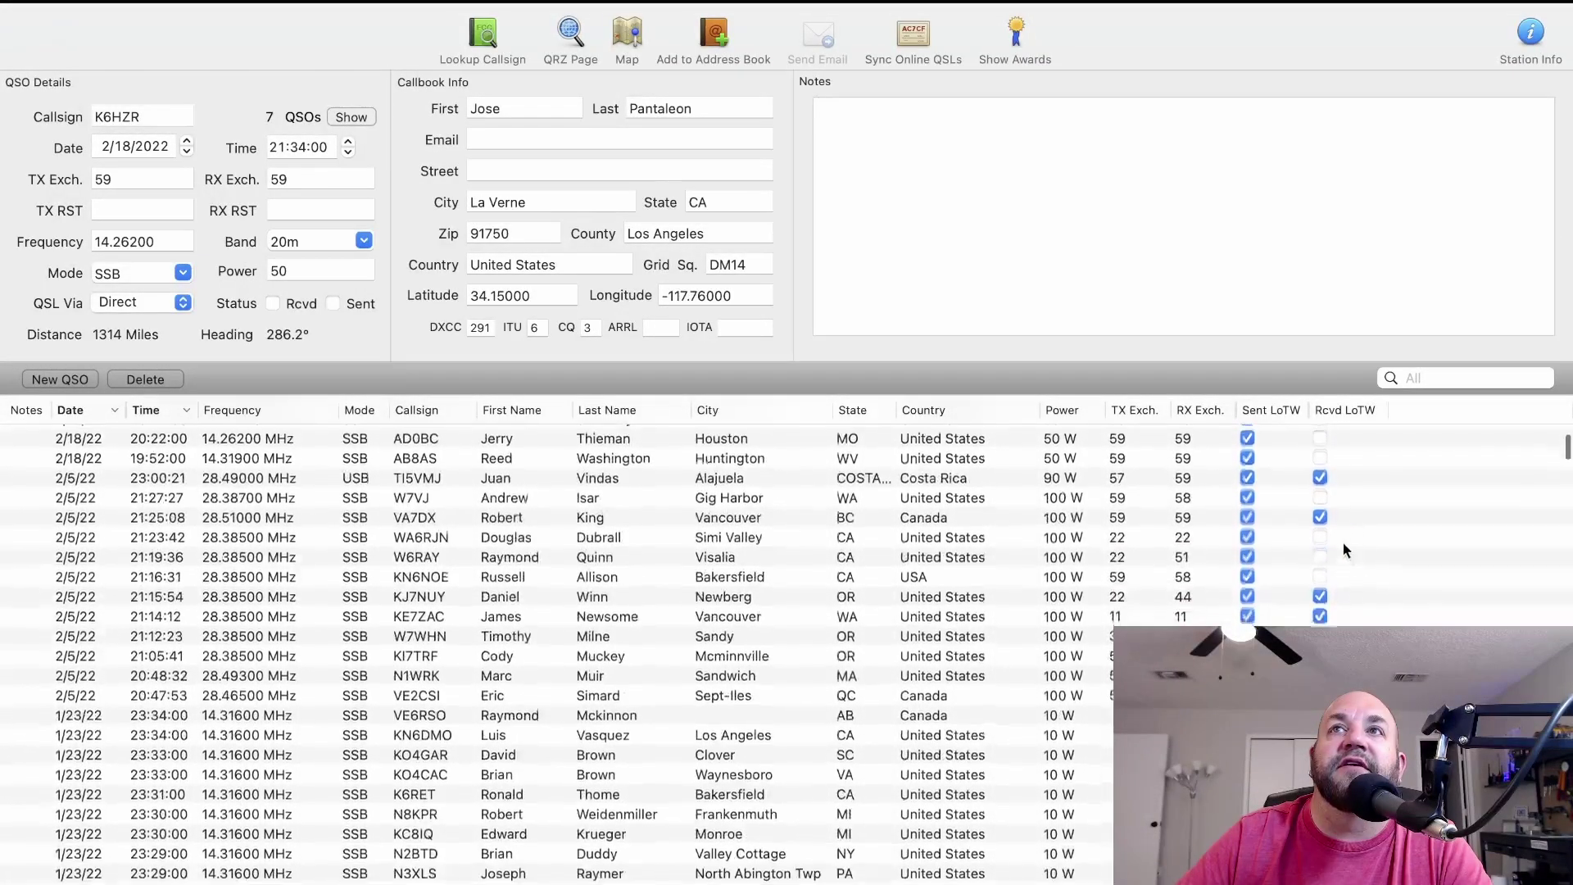
Review a couple of contacts' details, then go back to the LoTW home page.
left_click(759, 477)
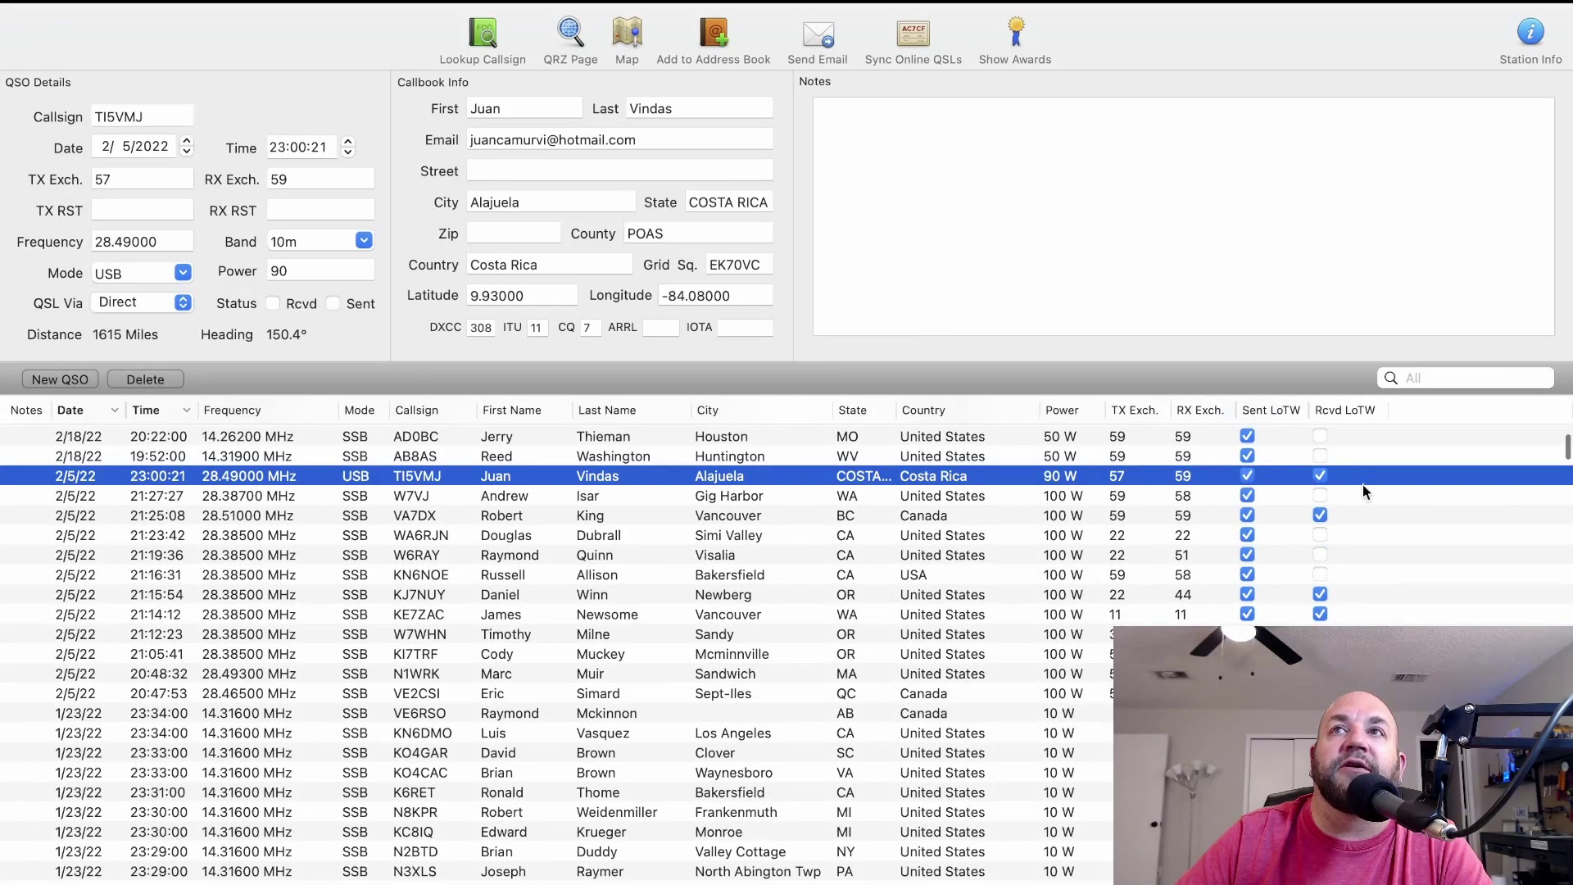
left_click(1388, 514)
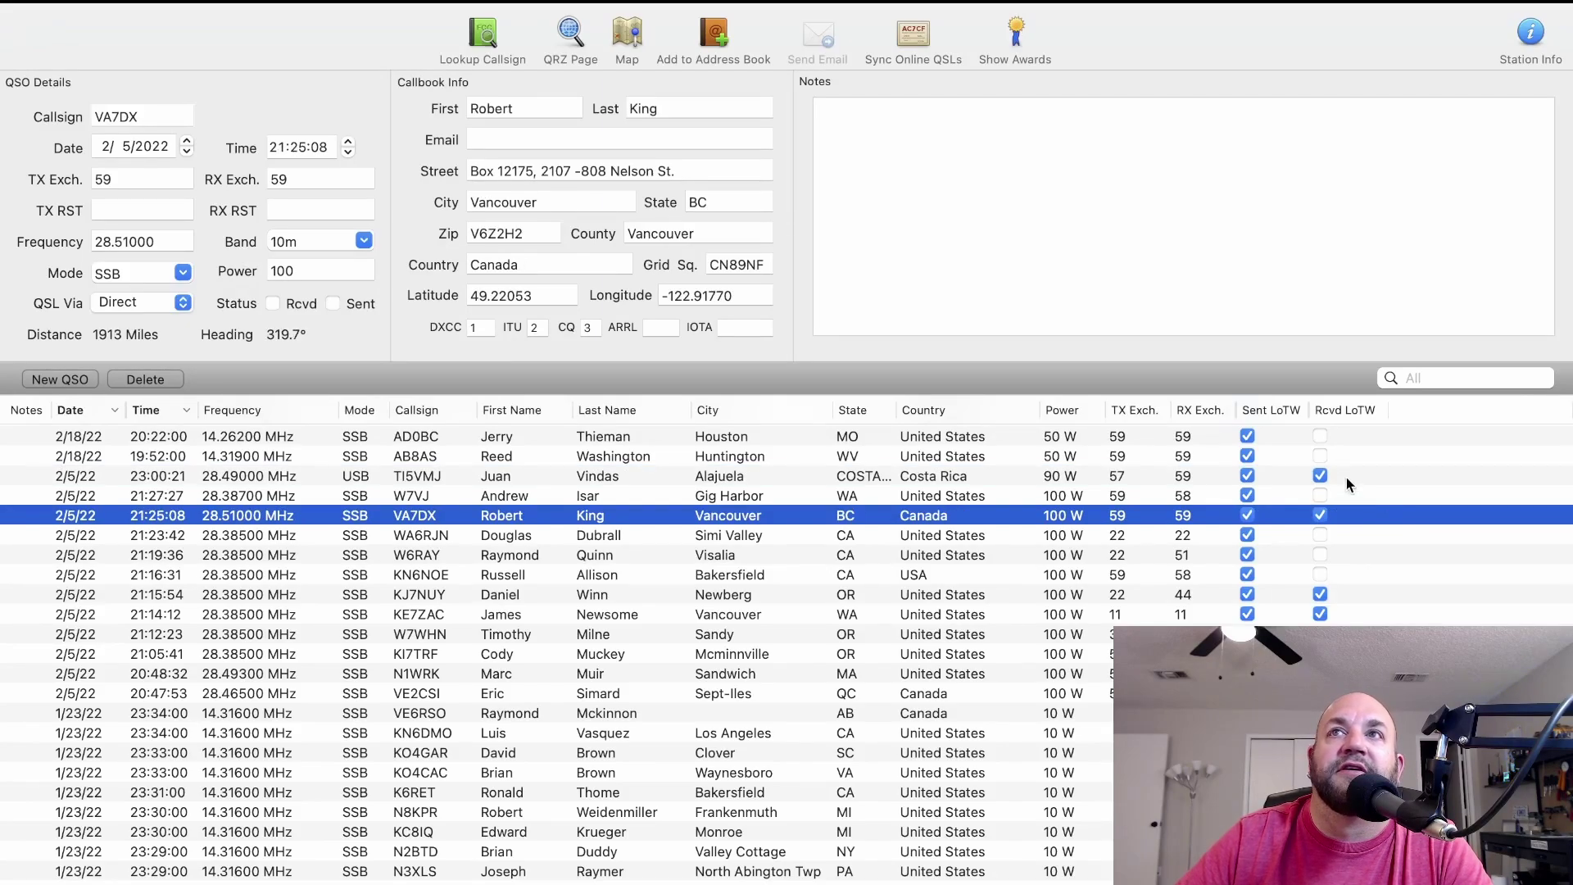
left_click(1319, 475)
left_click(1320, 475)
scroll(1367, 506, "down", 5)
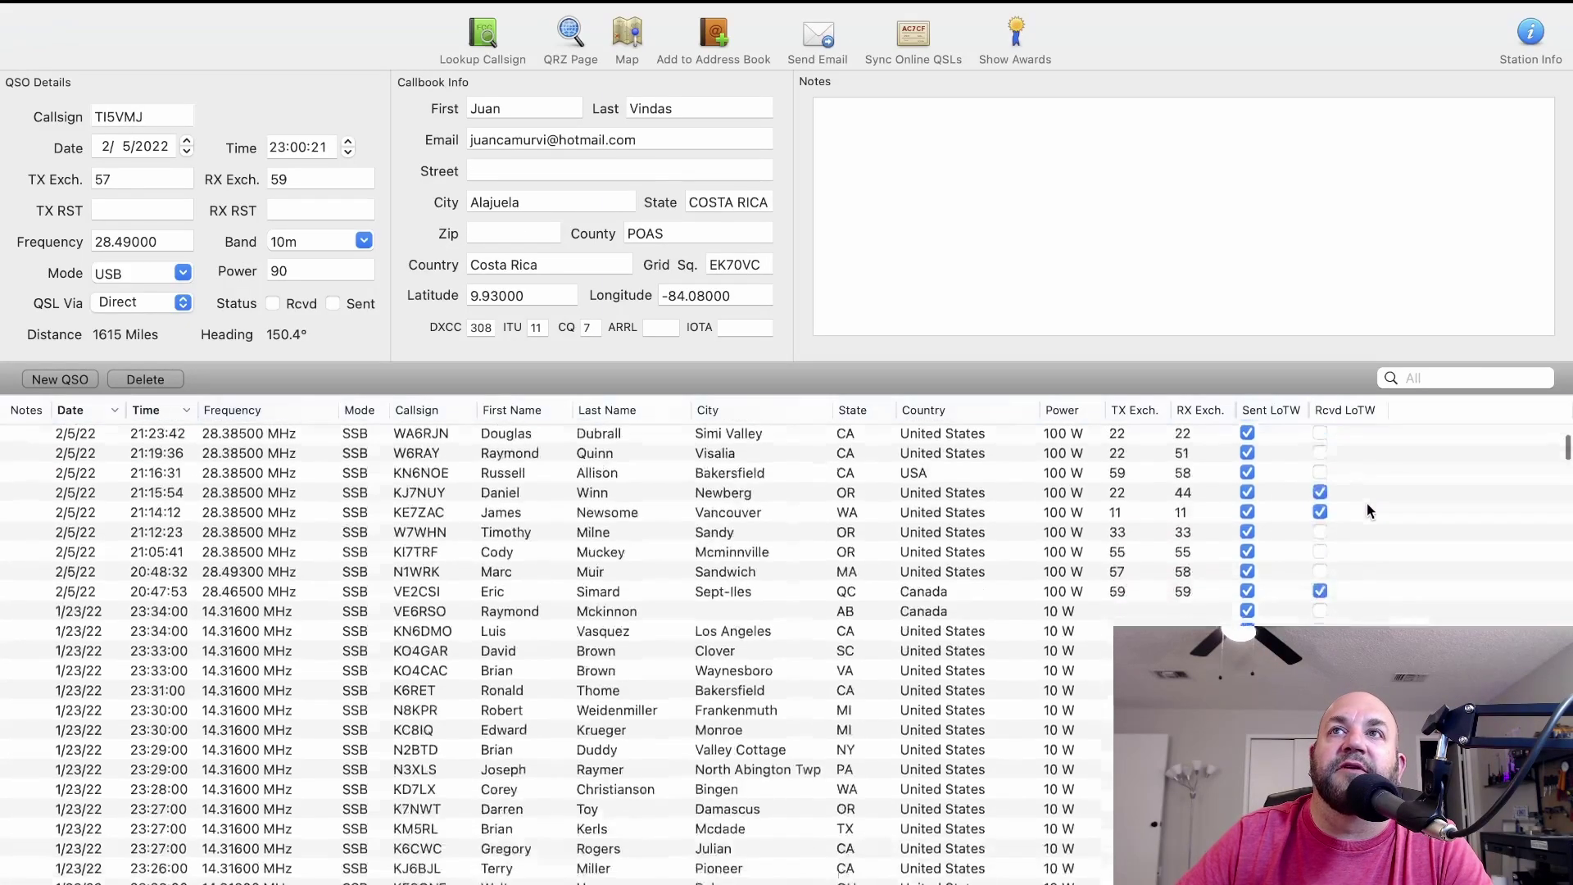
scroll(1368, 510, "down", 15)
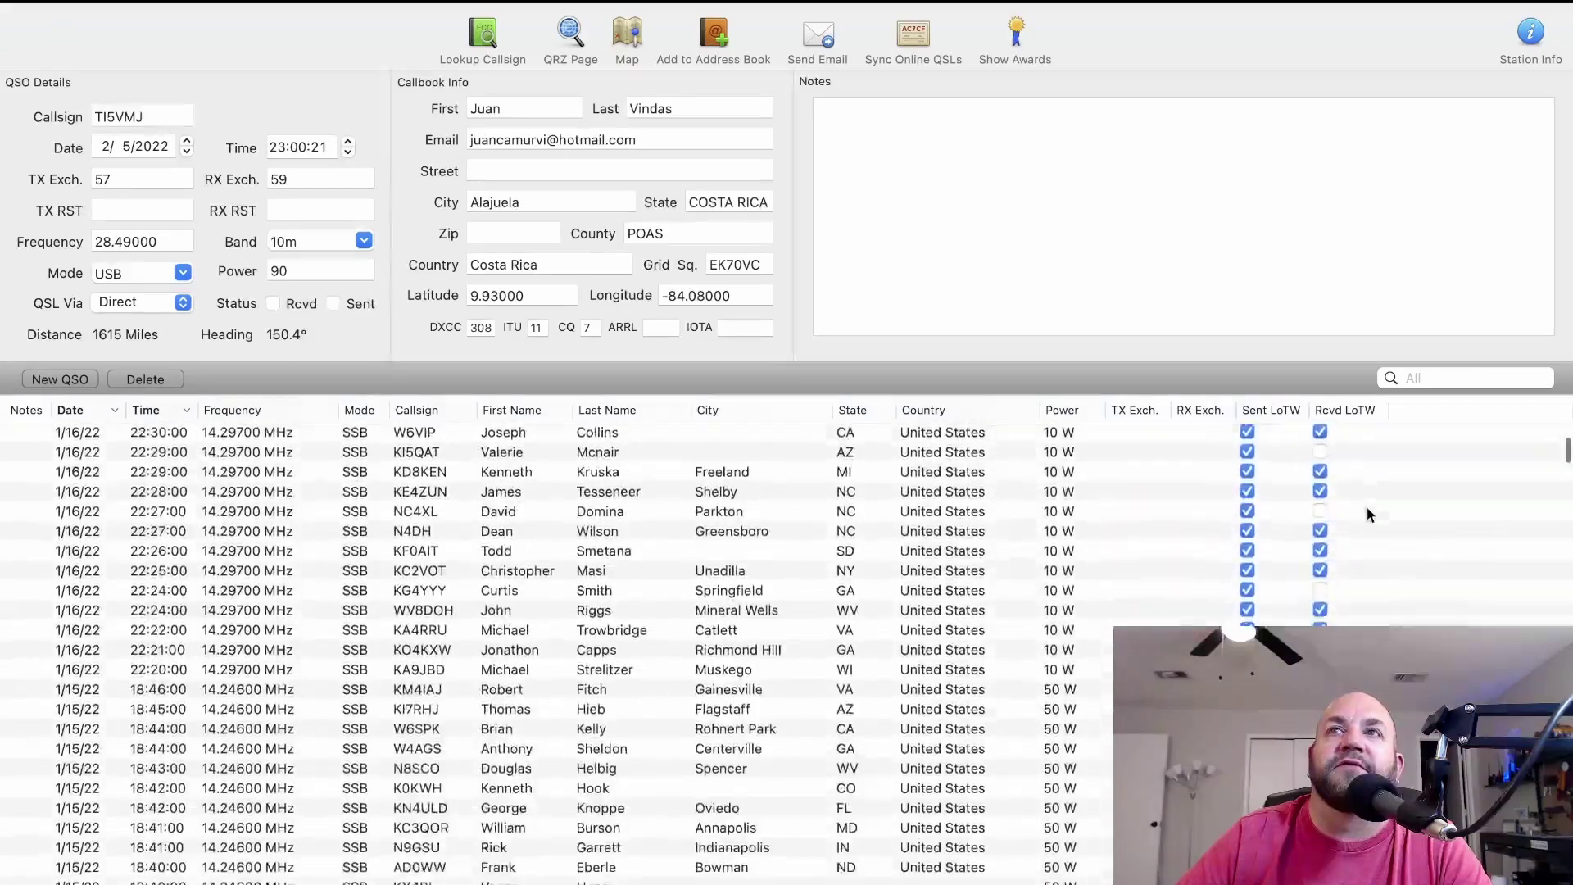
scroll(1366, 508, "up", 15)
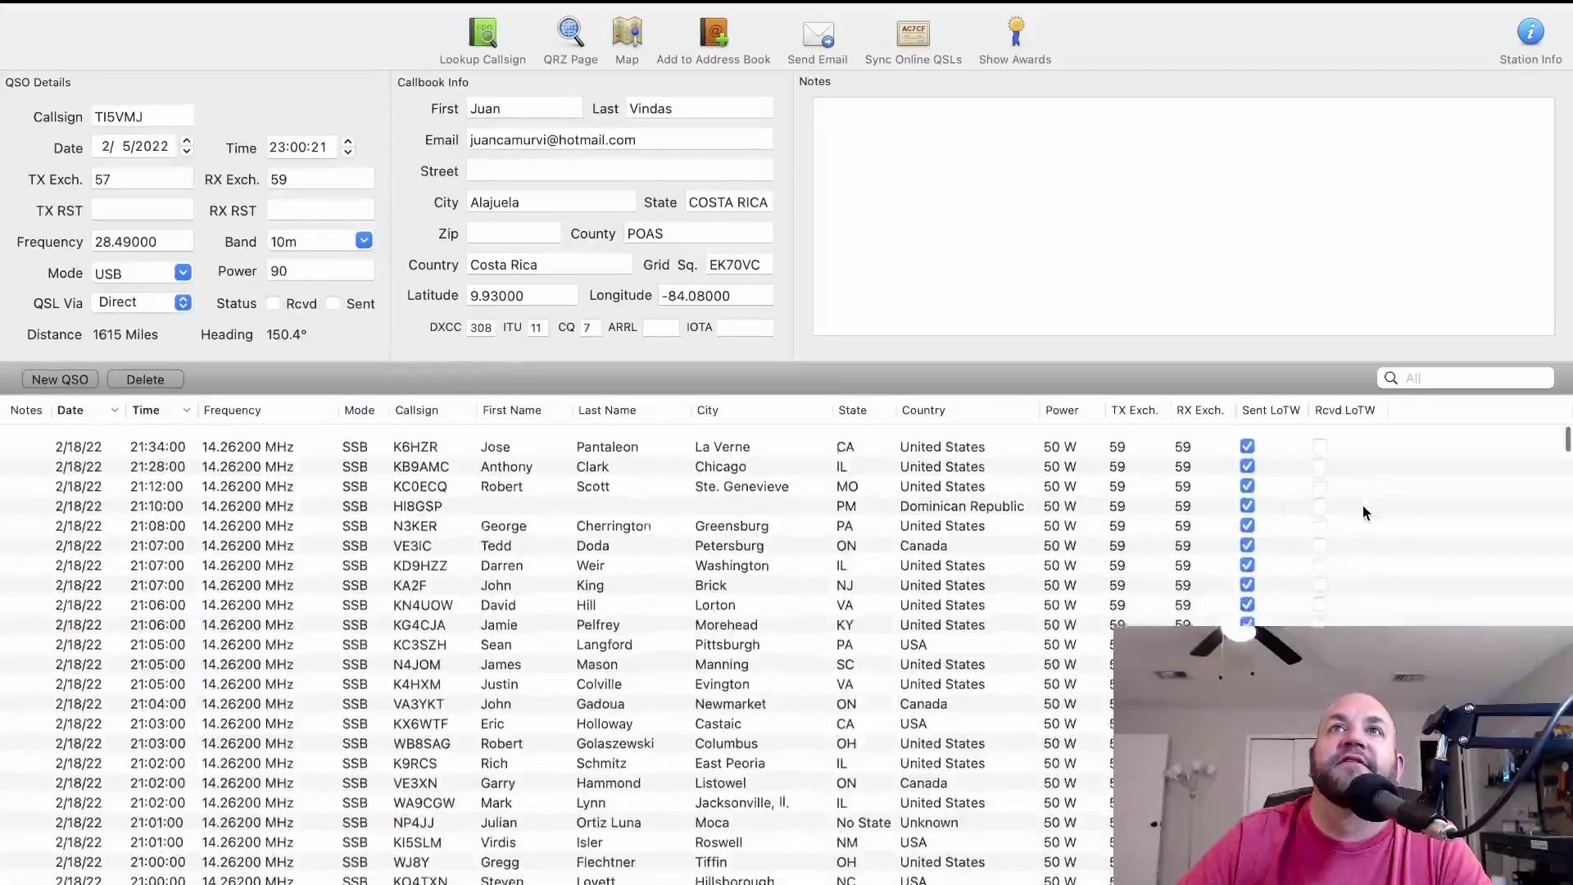
key("ctrl+Right")
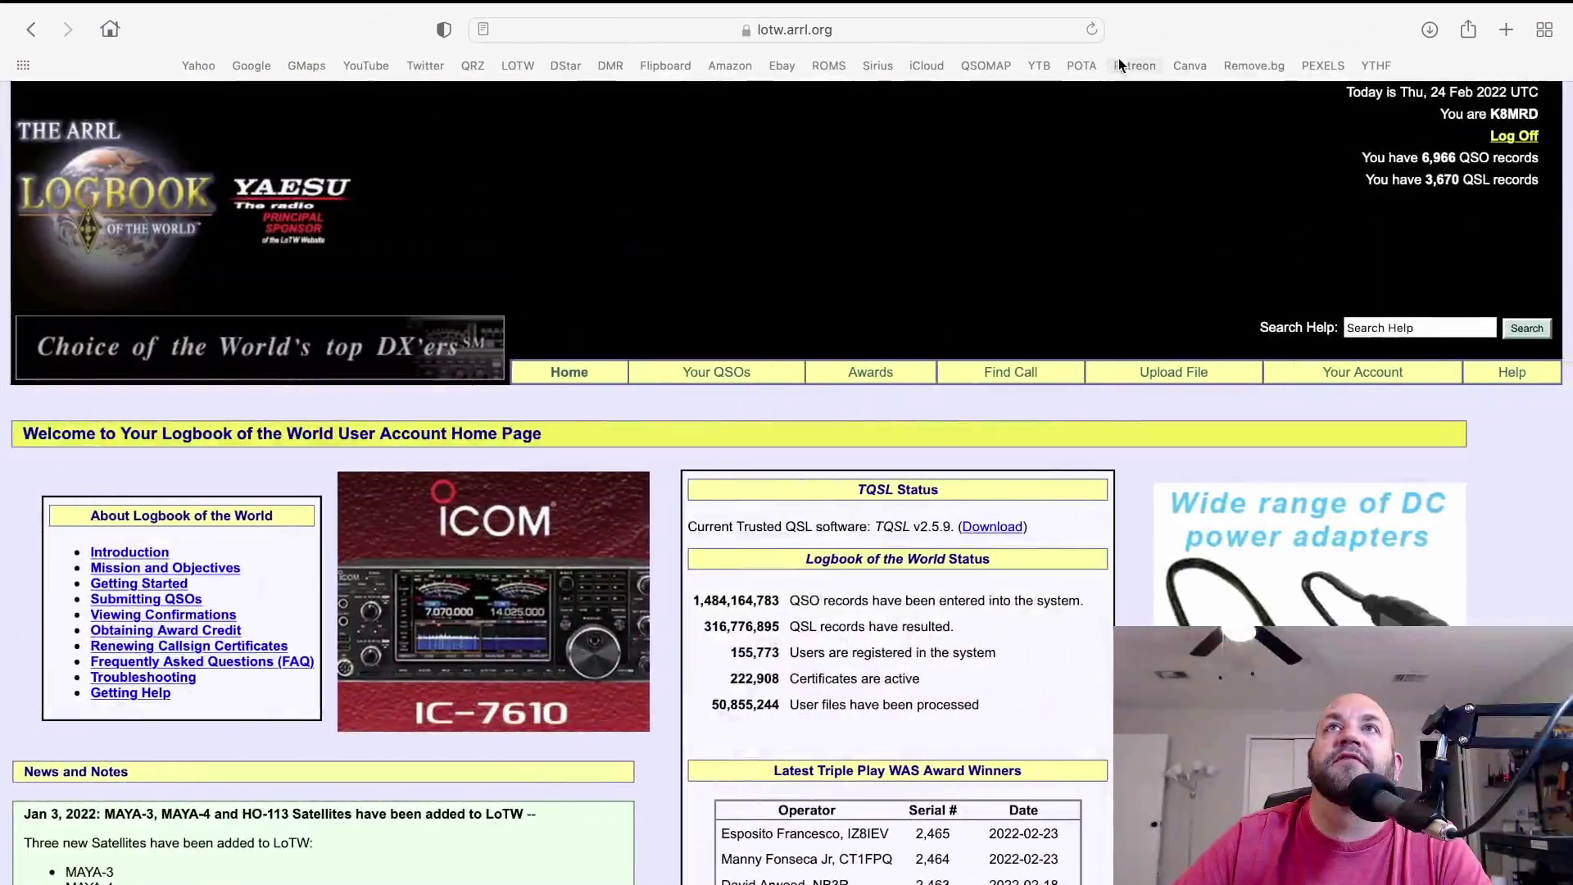
Reload the Logbook of the World home page, resending the form, and select the updated 7,070 QSO count.
left_click(1090, 33)
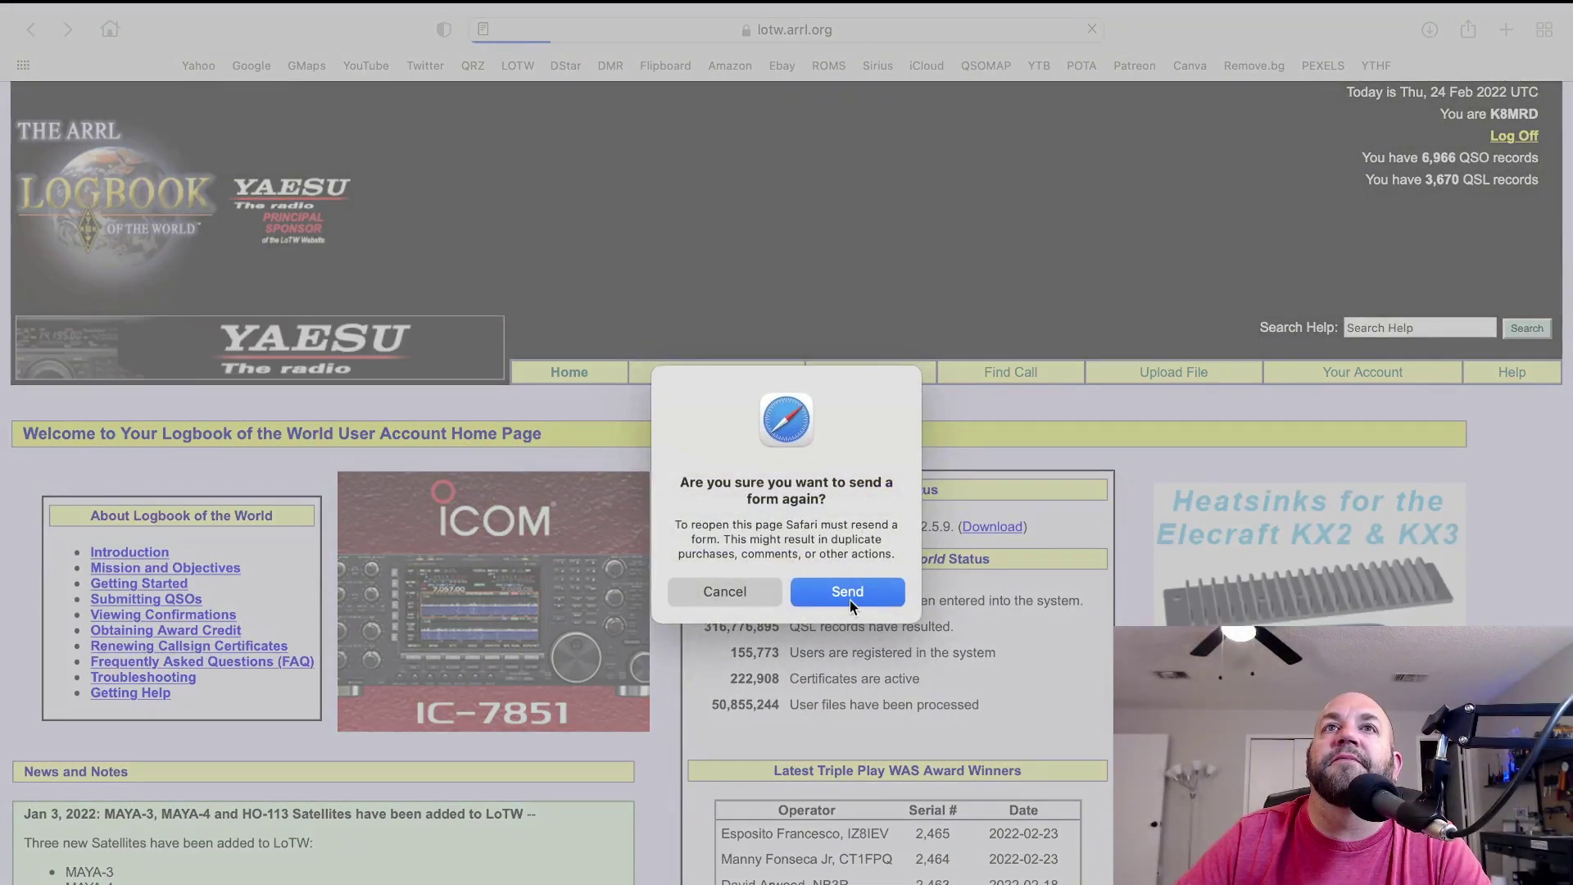
left_click(849, 593)
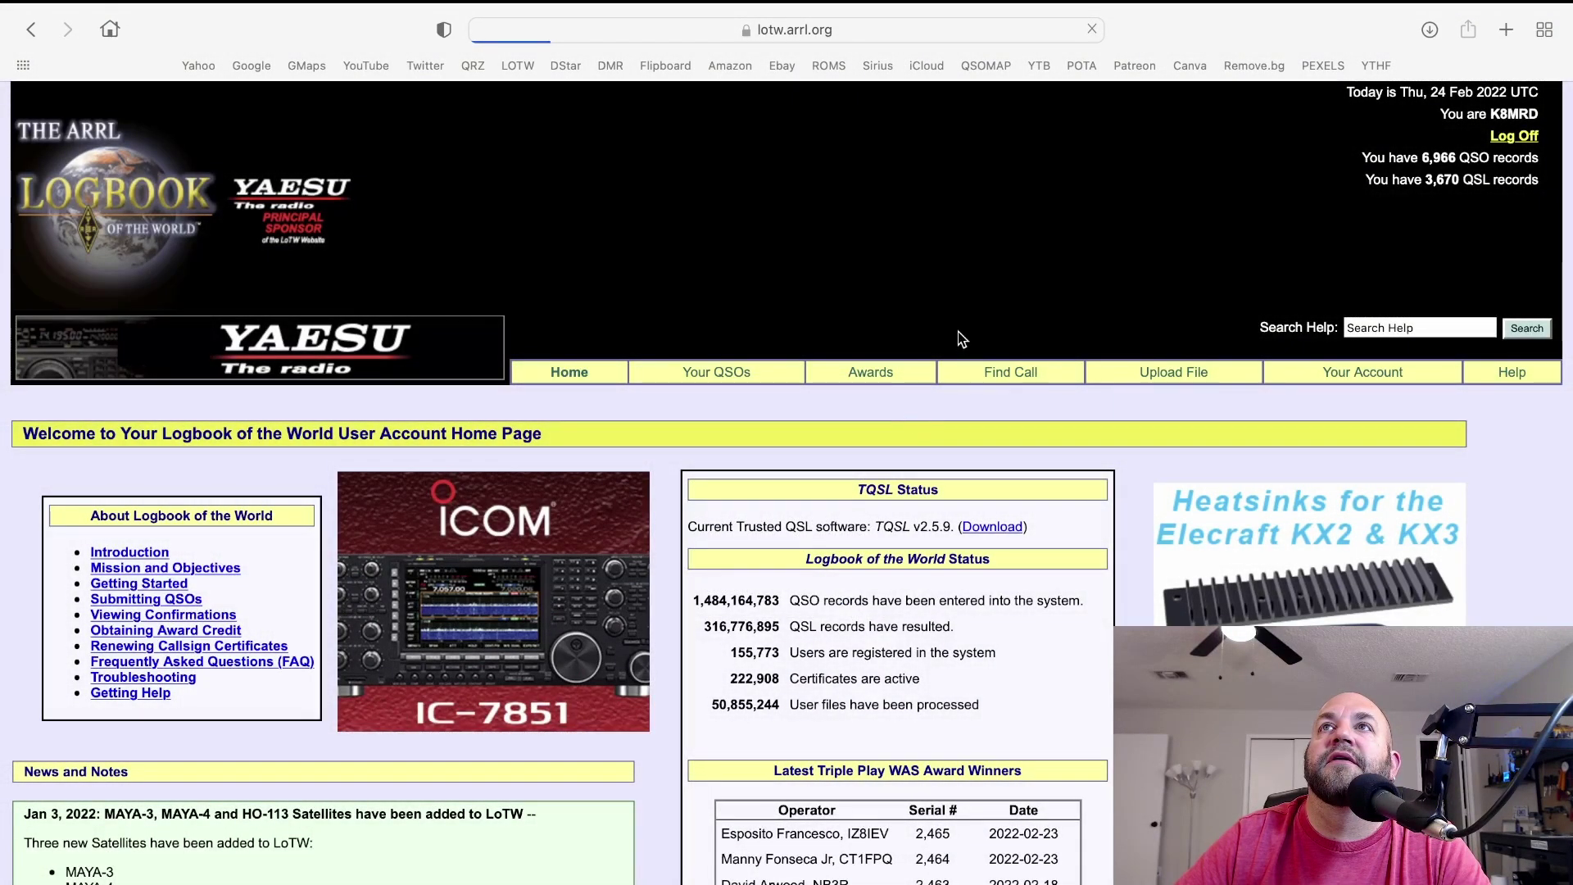
double_click(1426, 157)
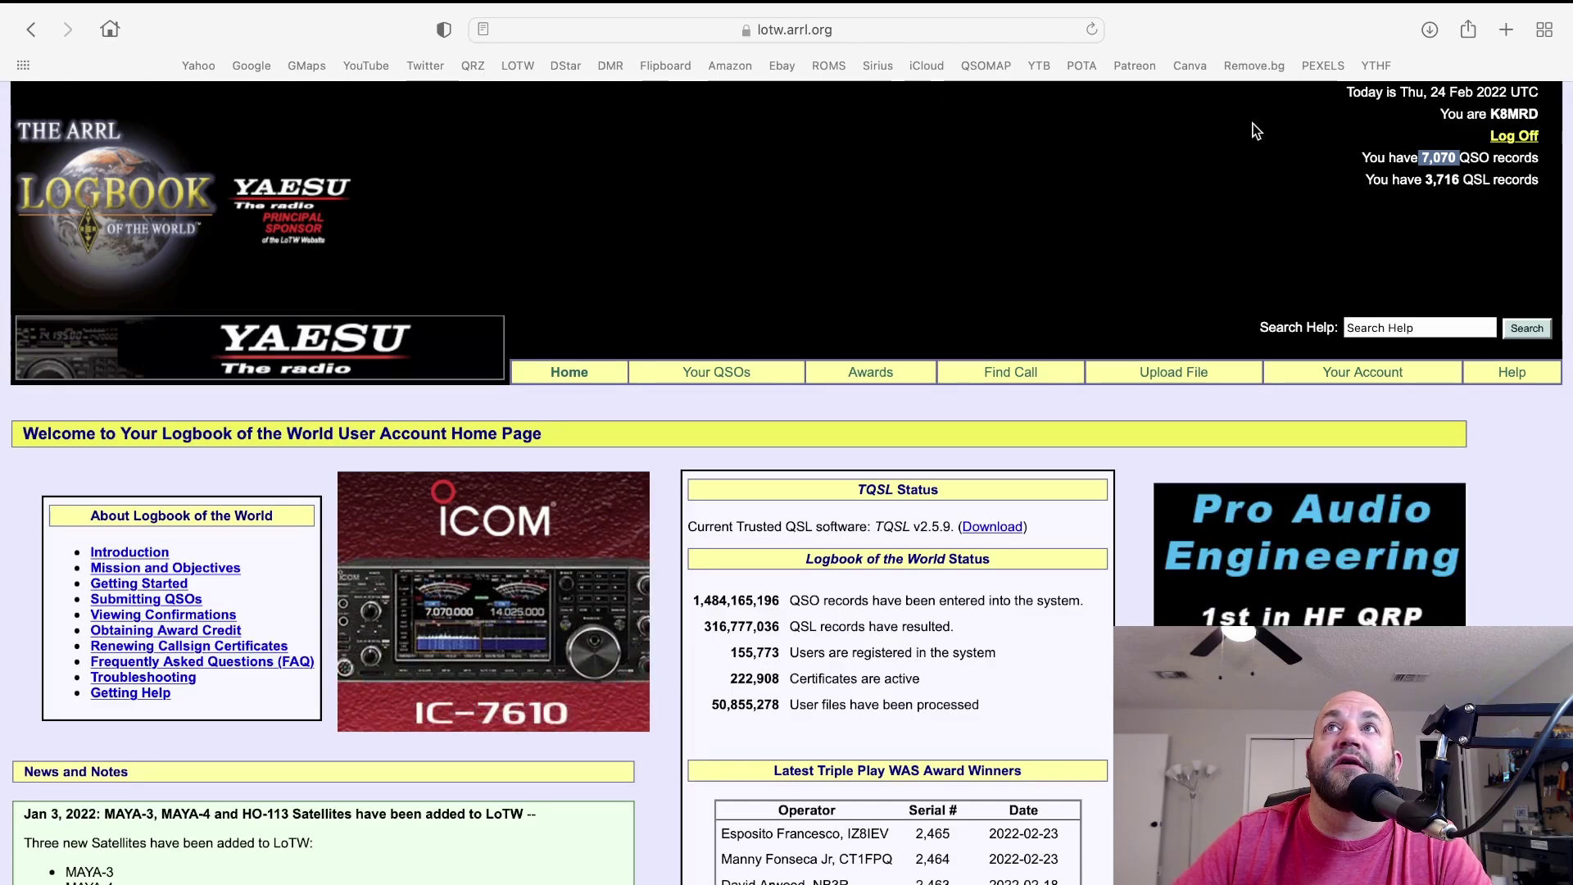
Open QRZ.com's My Logbook in a new tab, showing 6,916 QSOs, and dismiss the News notice.
key("super+t")
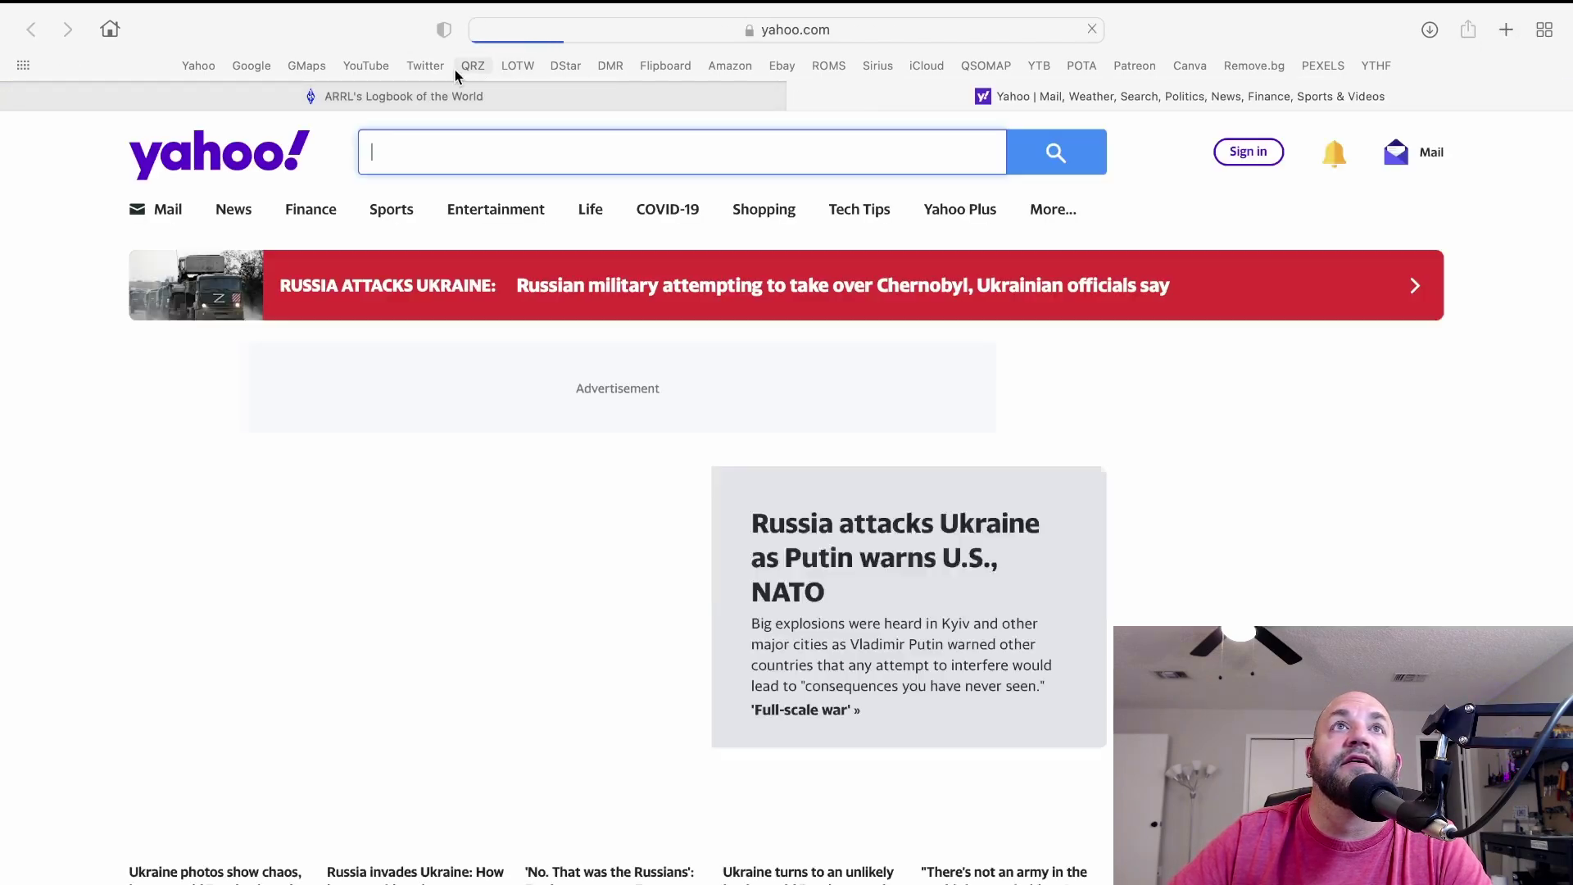
left_click(472, 65)
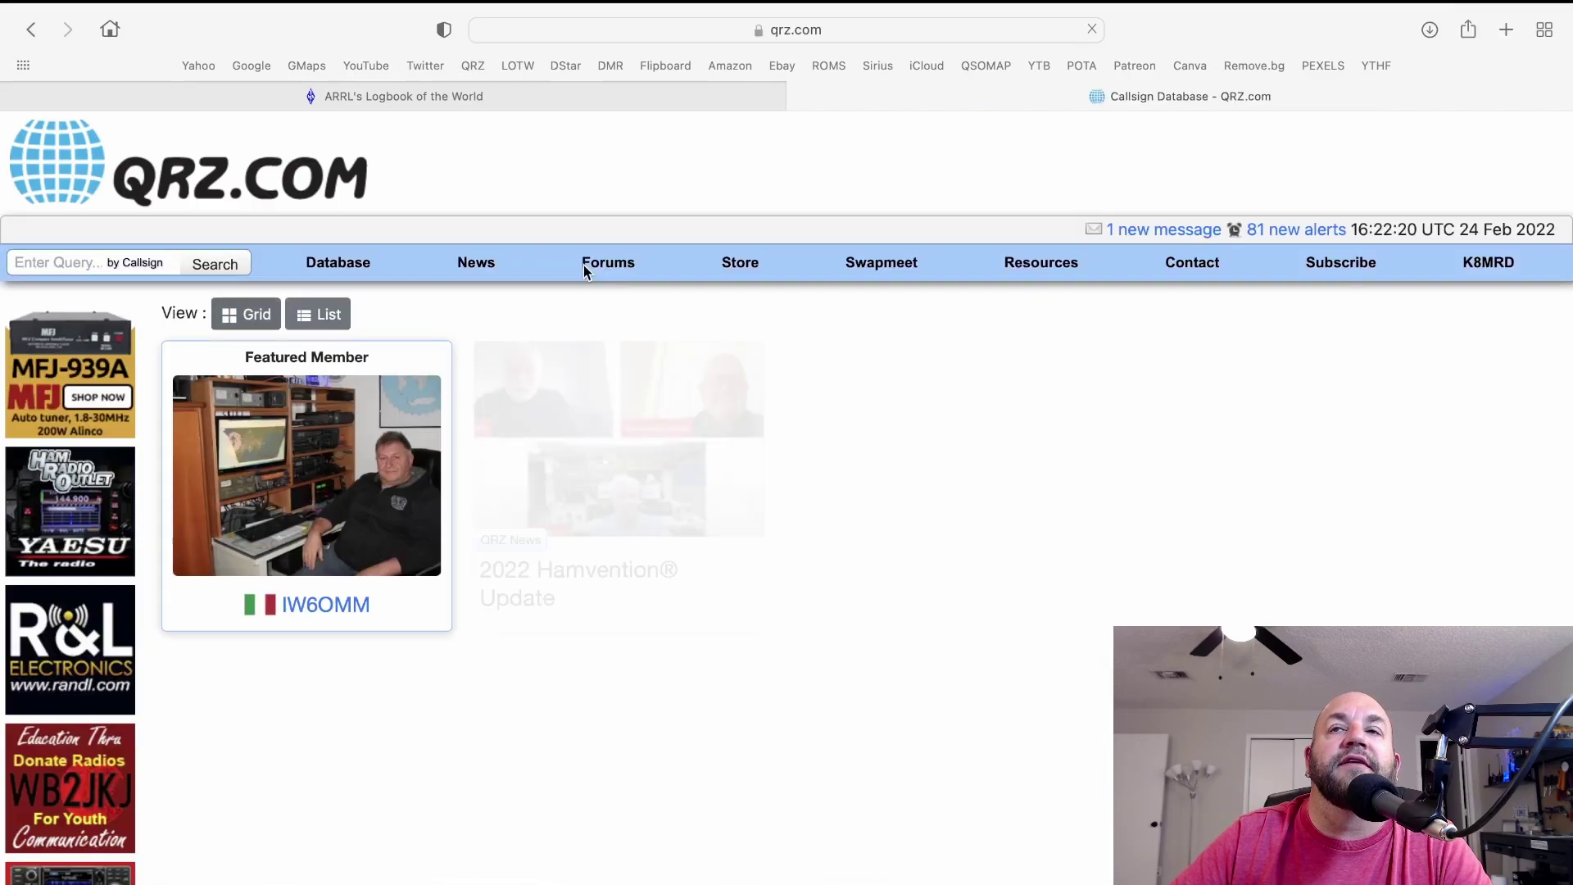
mouse_move(1460, 267)
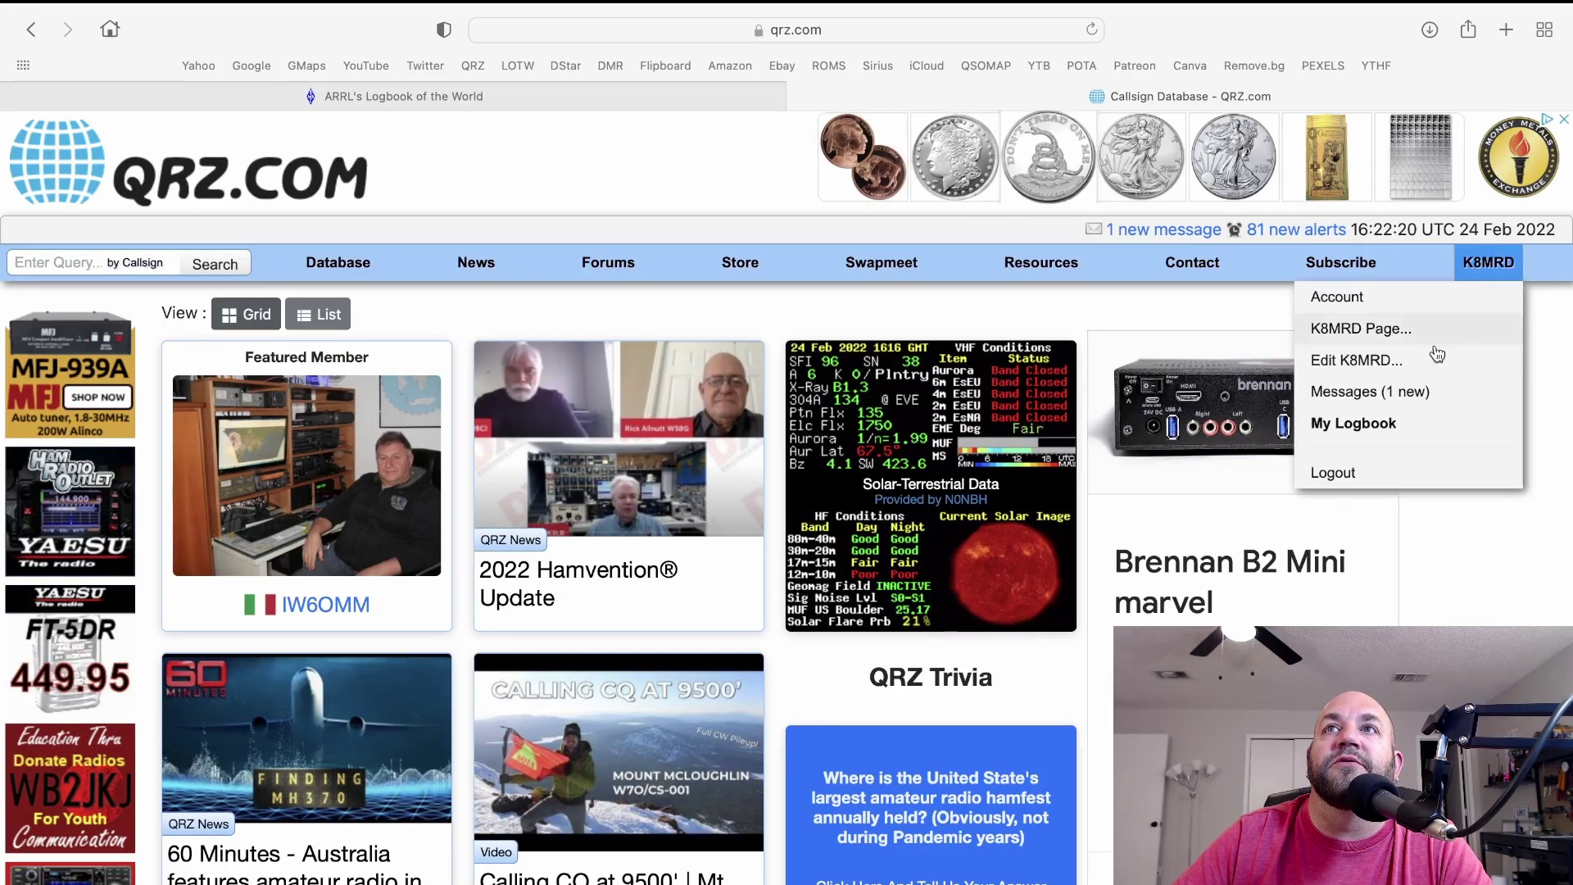
left_click(1380, 423)
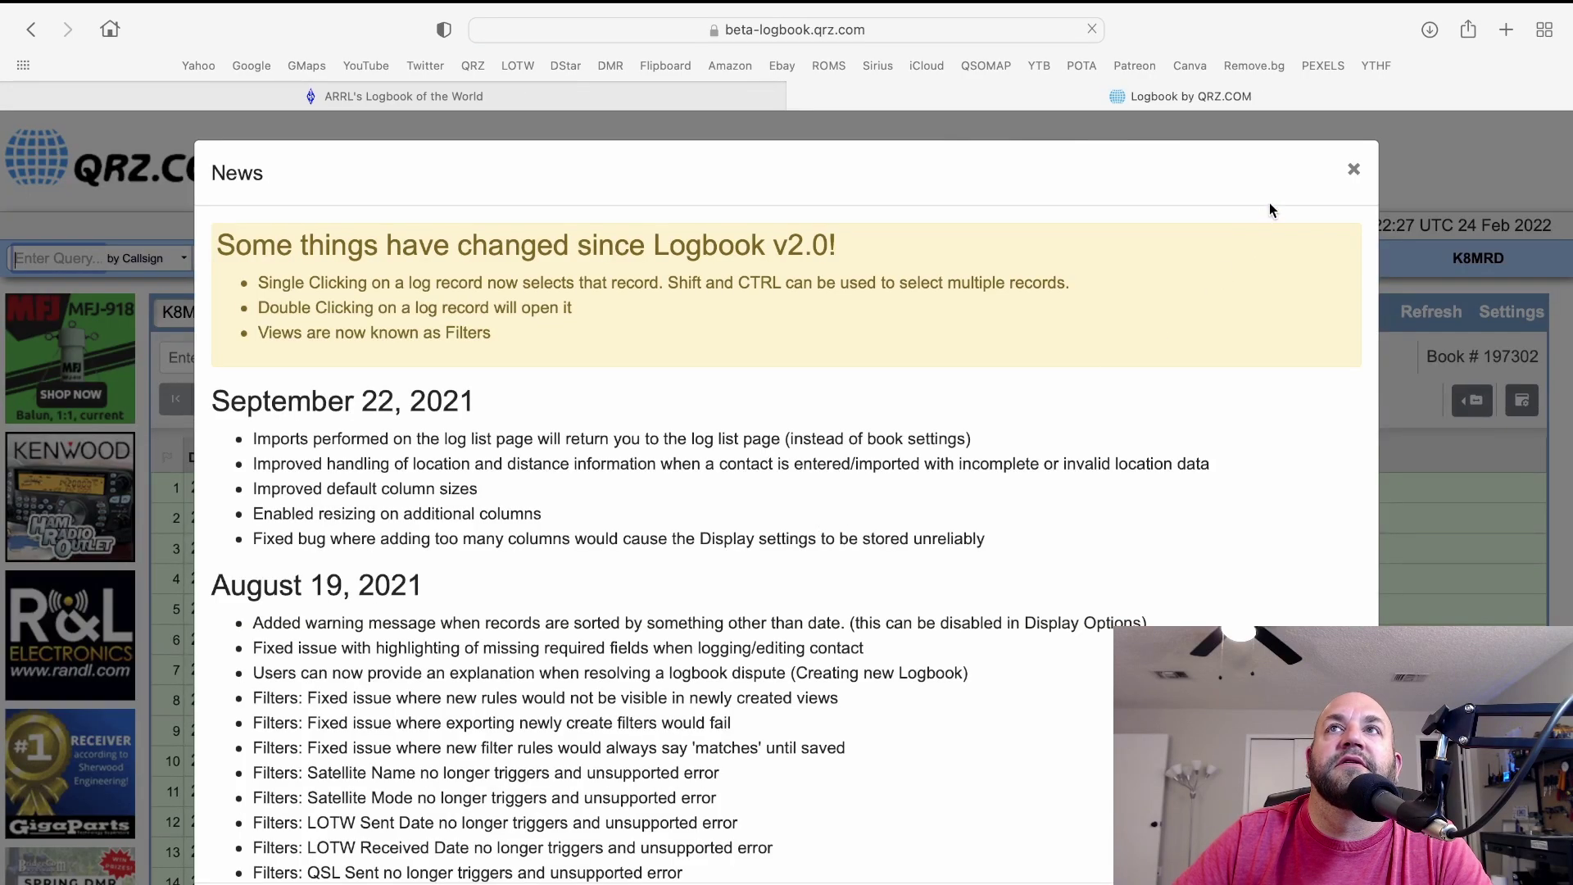
left_click(1353, 170)
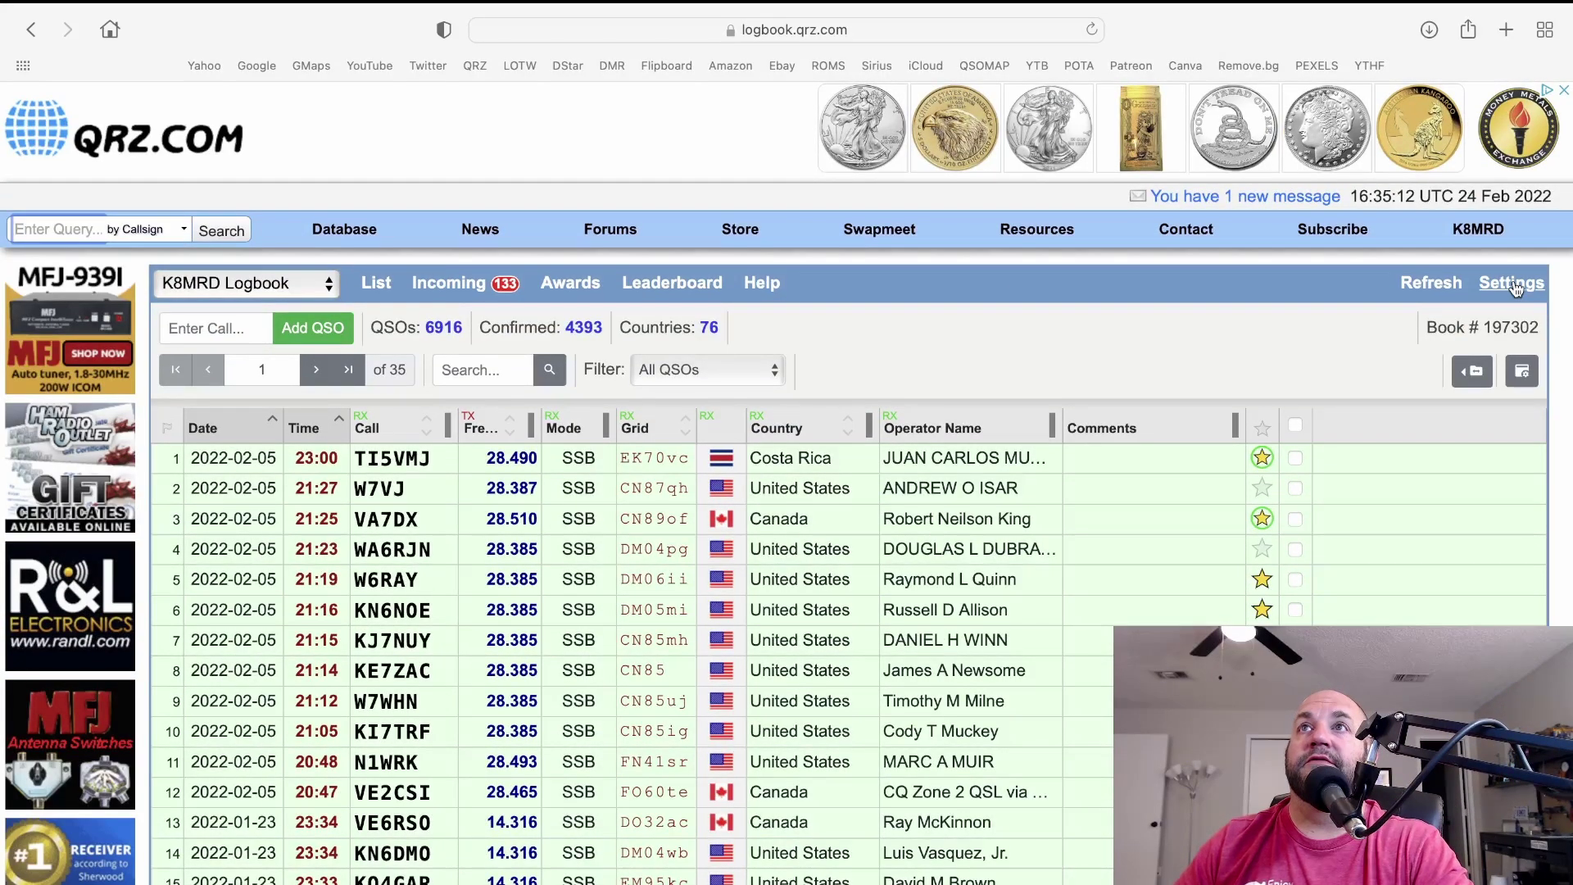
From QRZ logbook settings, import from Logbook of the World after entering the LoTW password.
left_click(1511, 283)
scroll(849, 554, "down", 5)
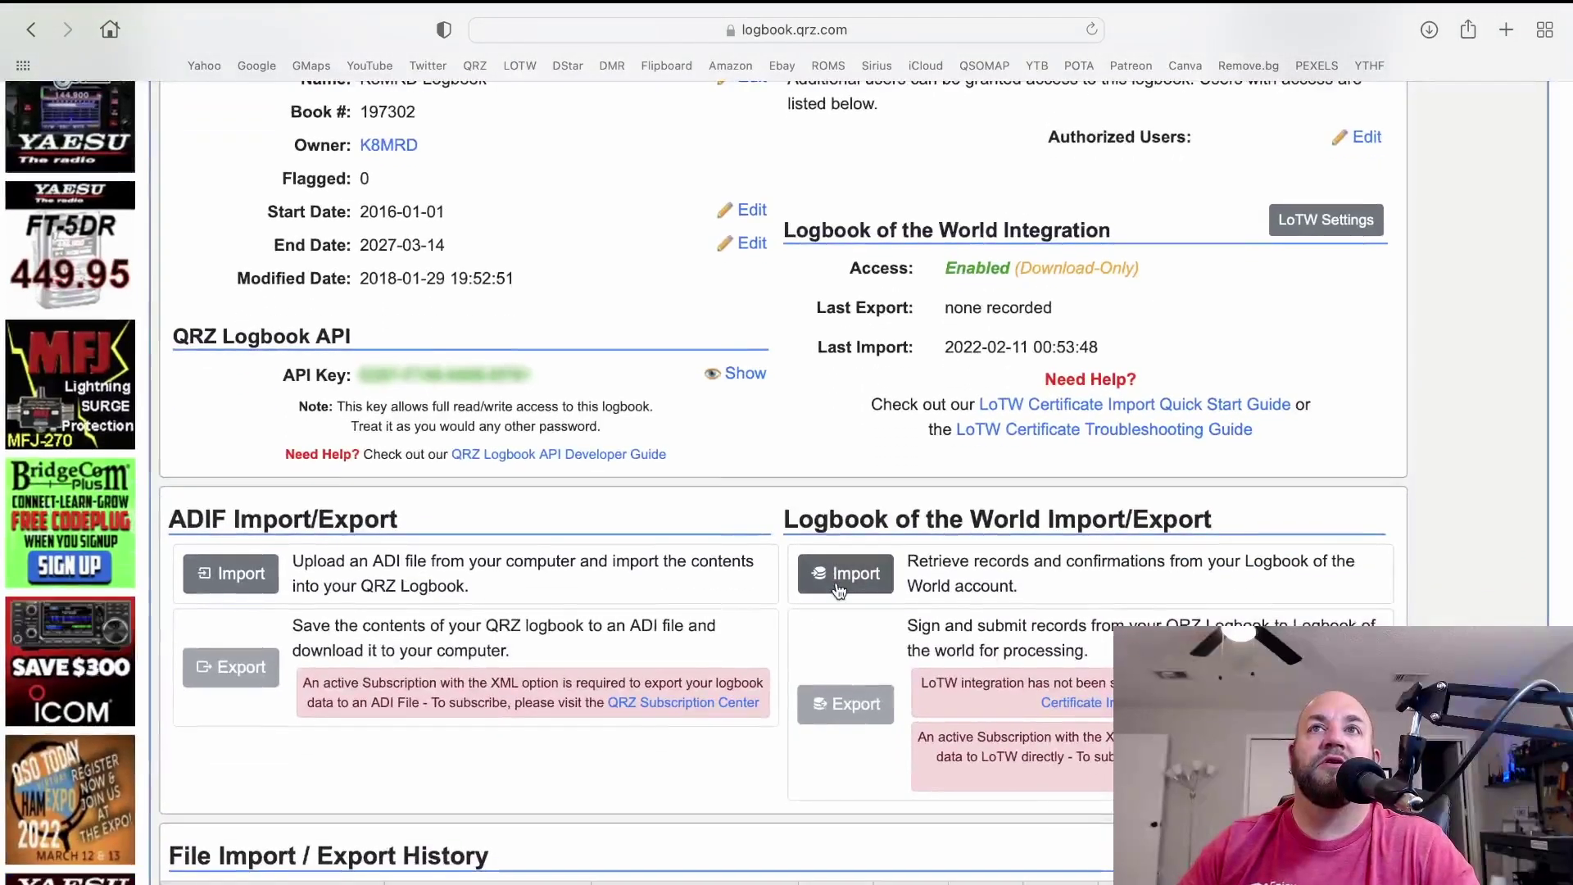
left_click(839, 575)
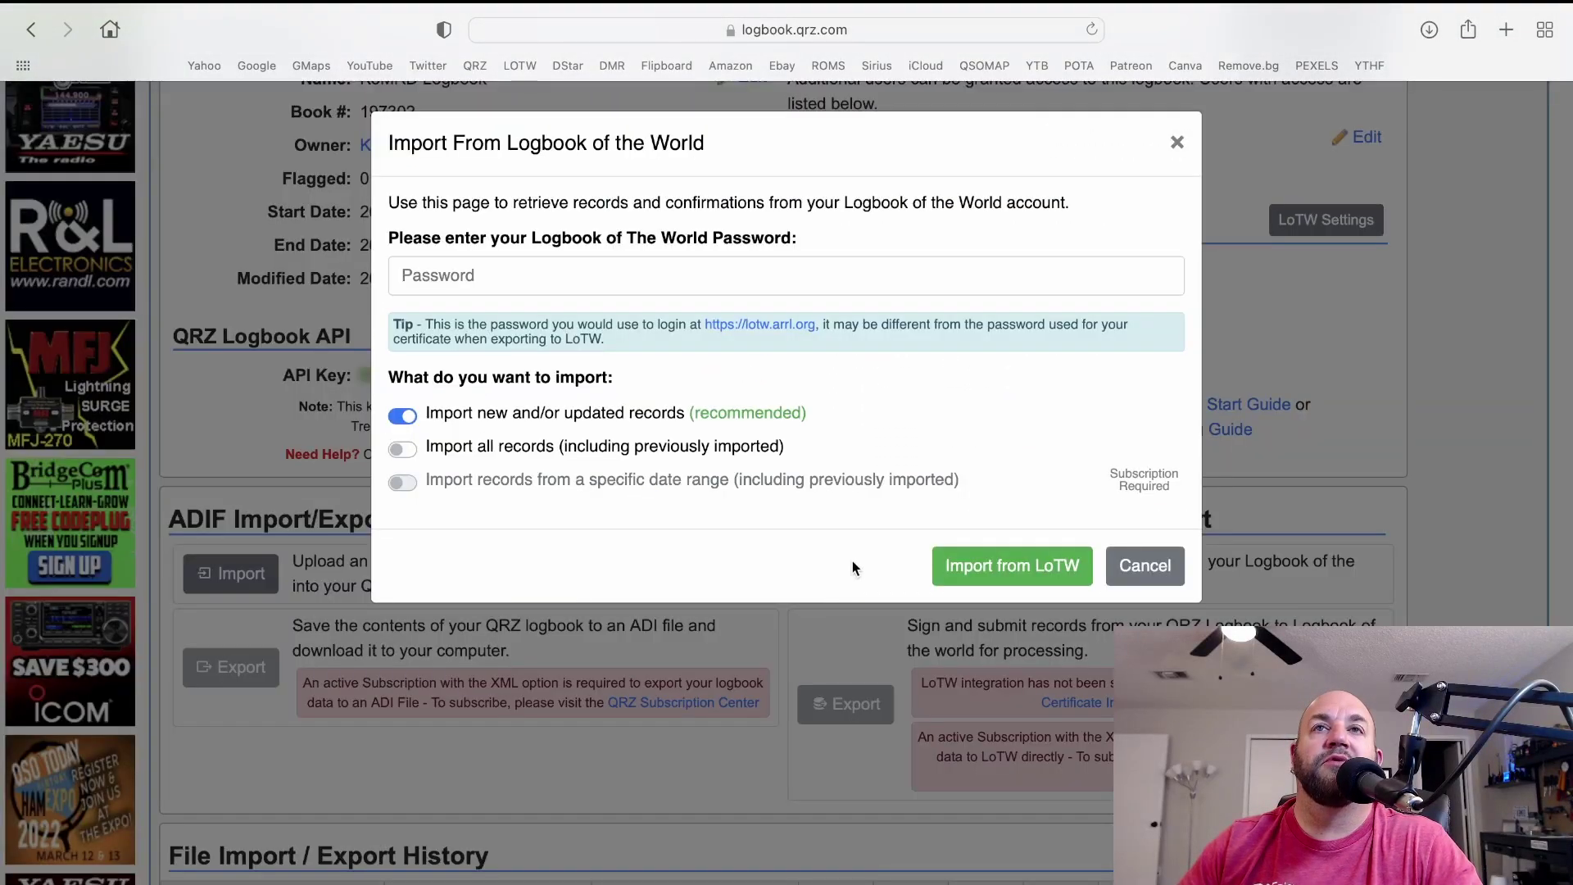
left_click(701, 266)
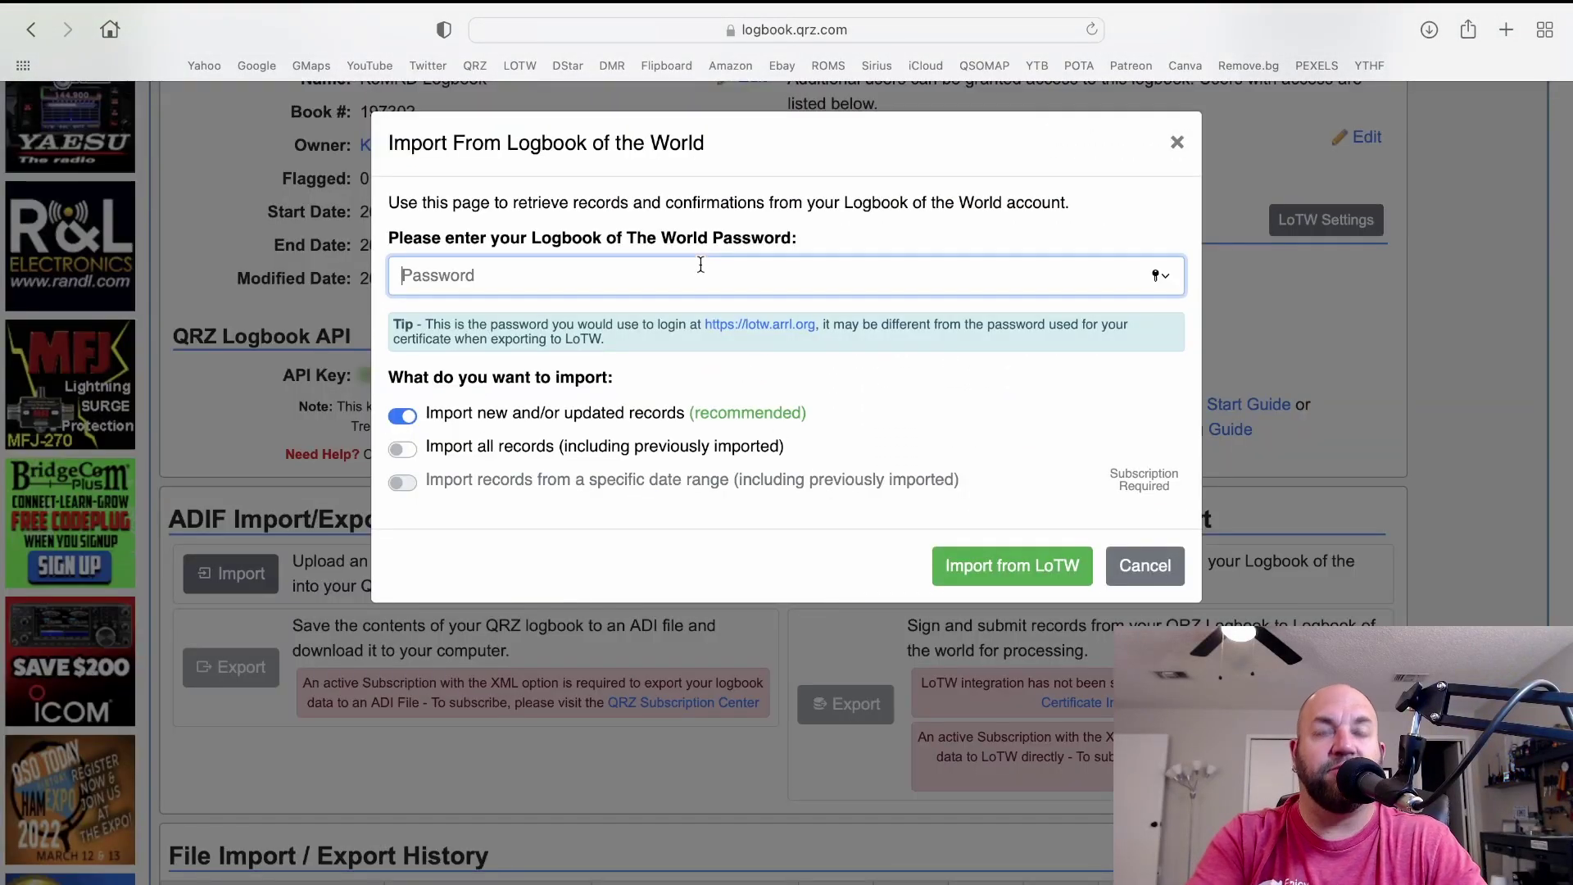
type("•••••••")
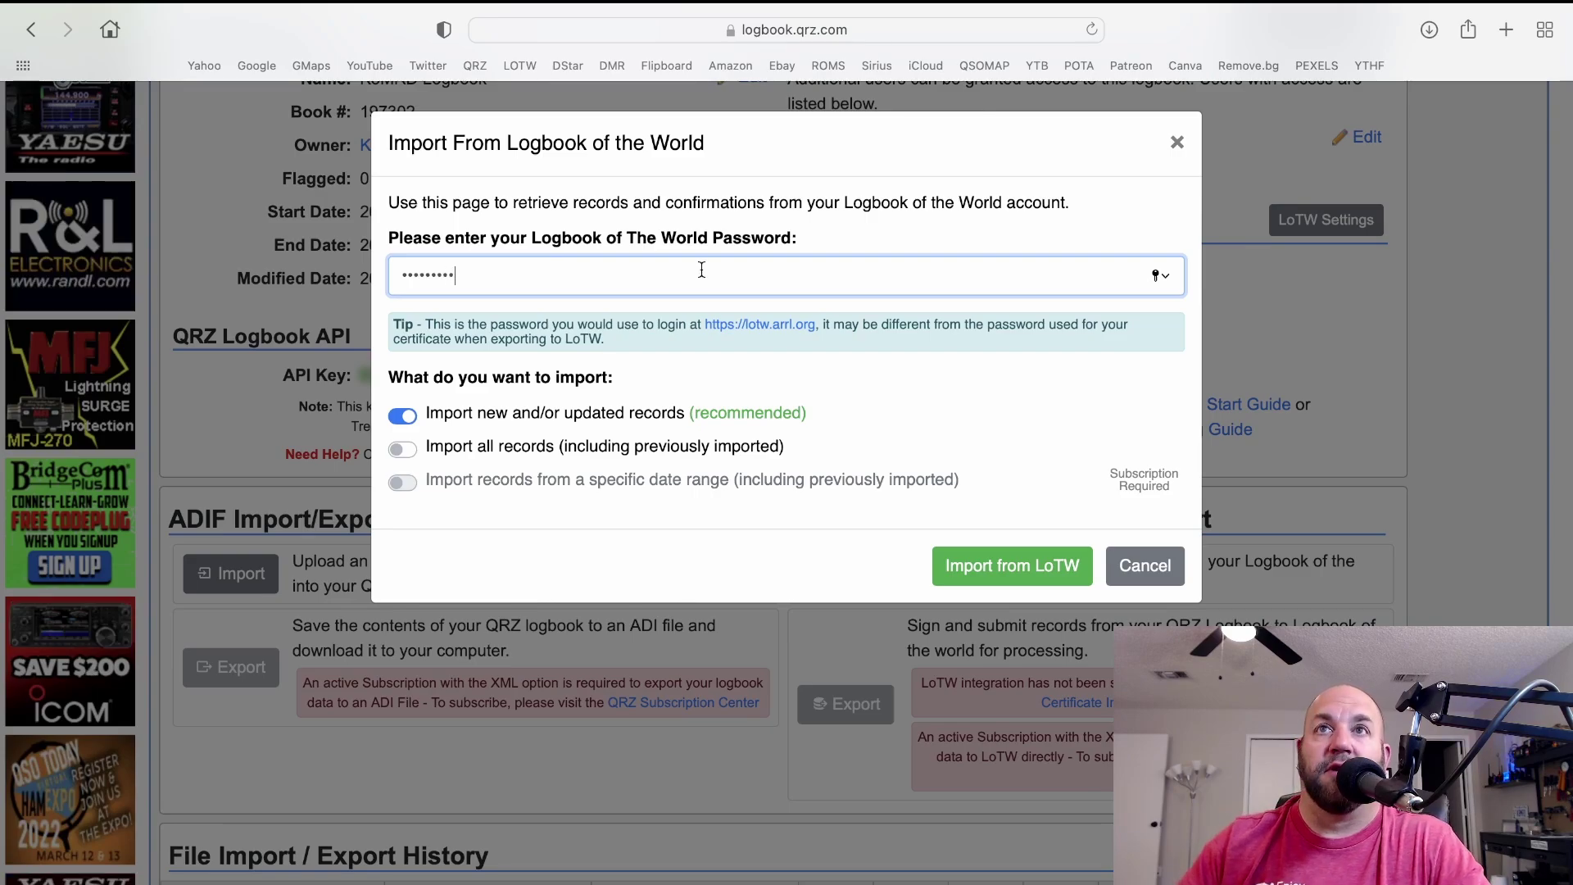
left_click(1045, 564)
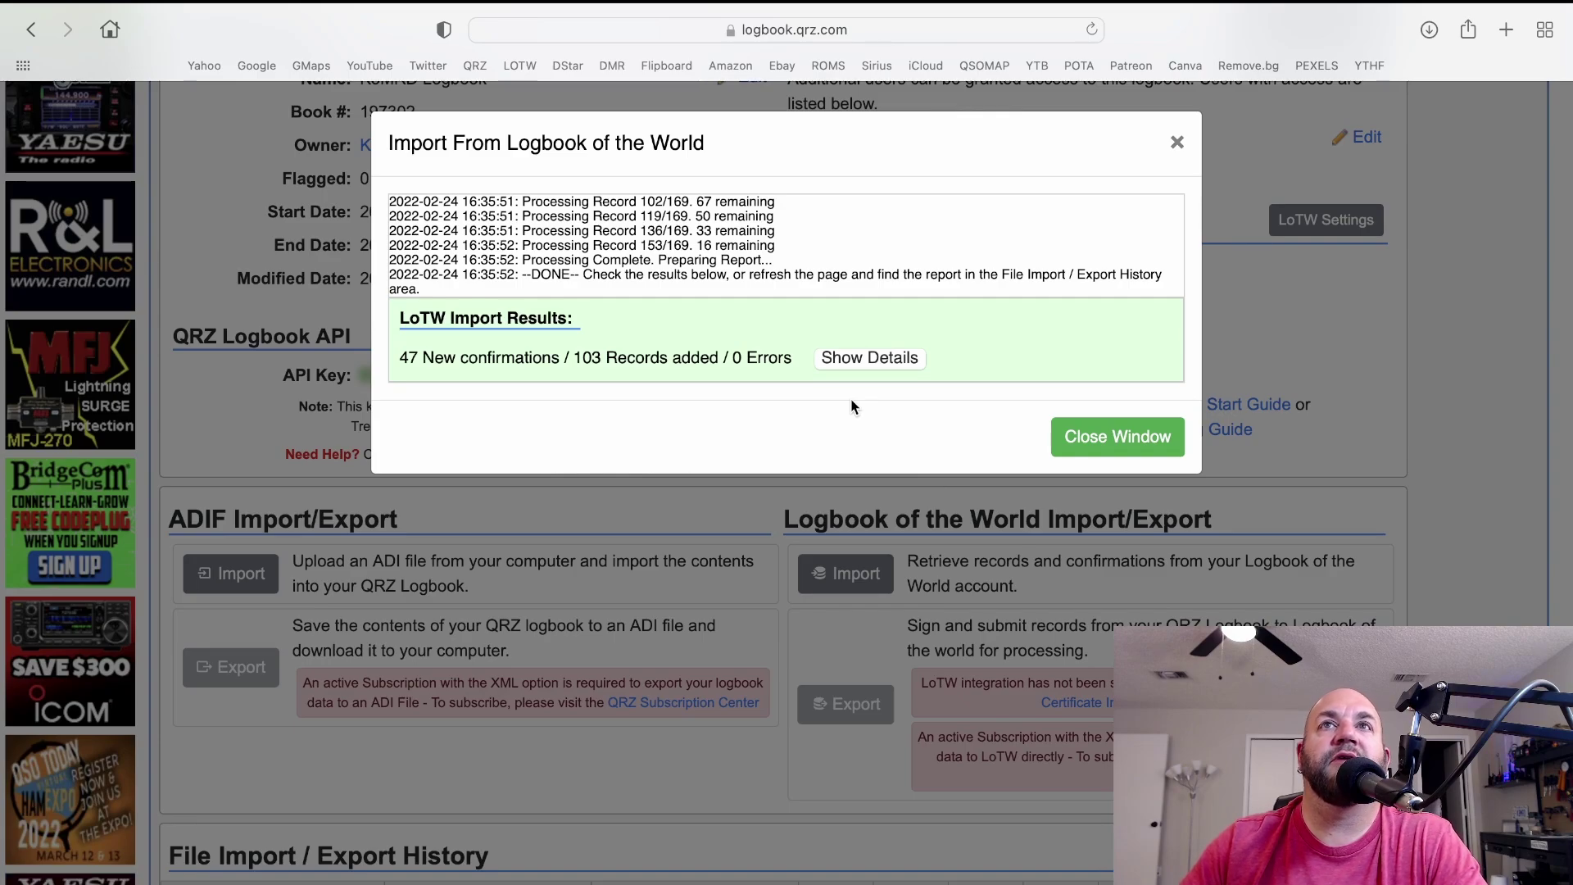
Close the import results, check the 7,019-QSO logbook, and switch back to Aether.
left_click(1076, 436)
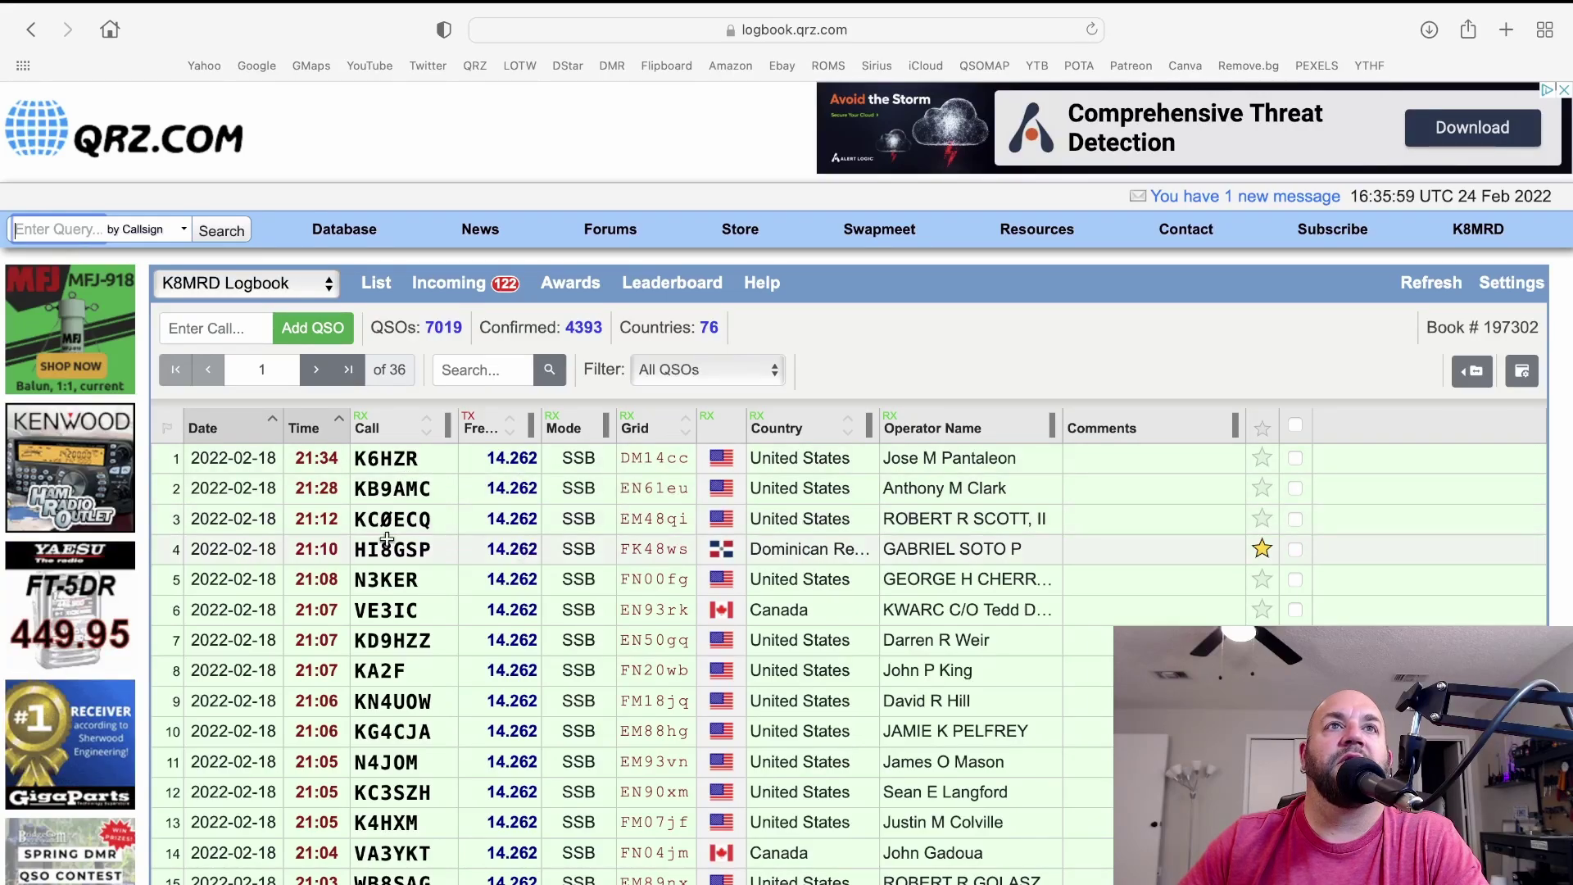
scroll(254, 544, "down", 5)
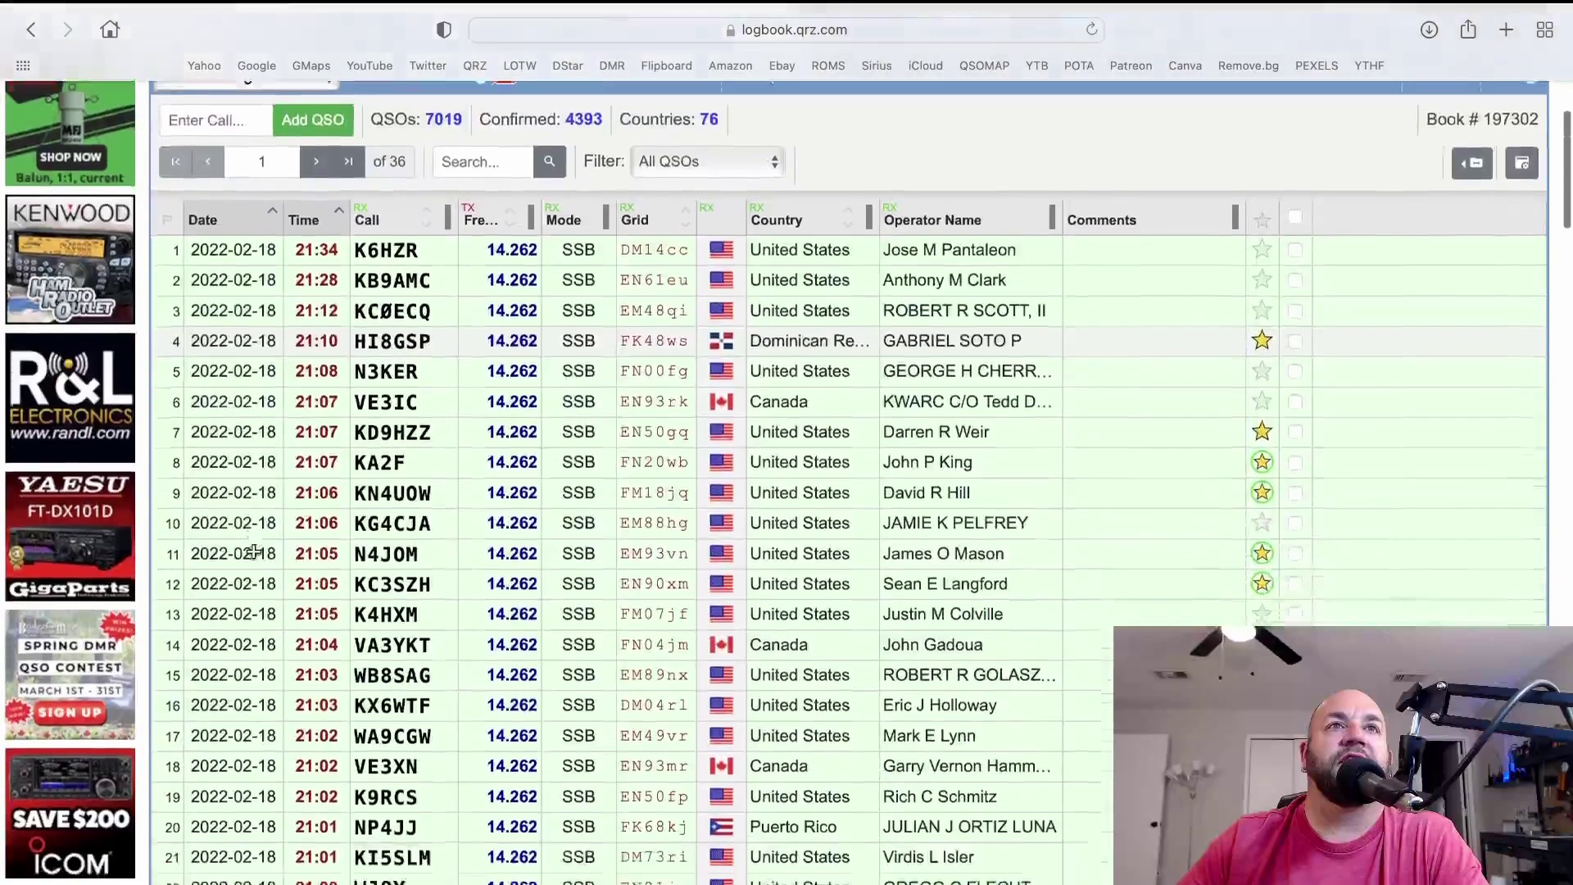
scroll(254, 550, "up", 5)
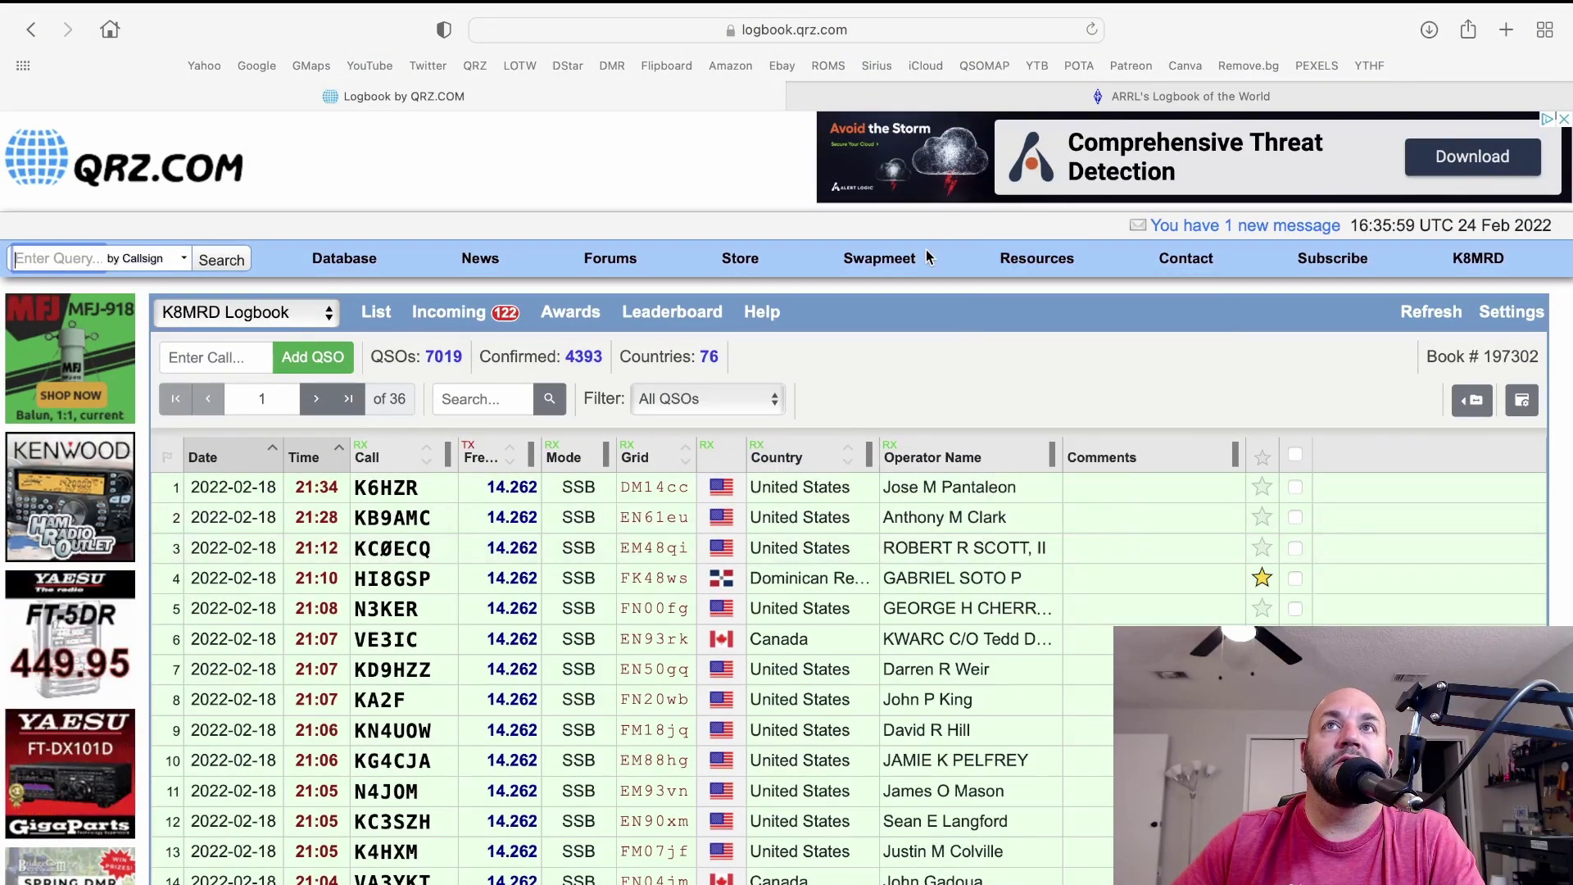
key("ctrl+Right")
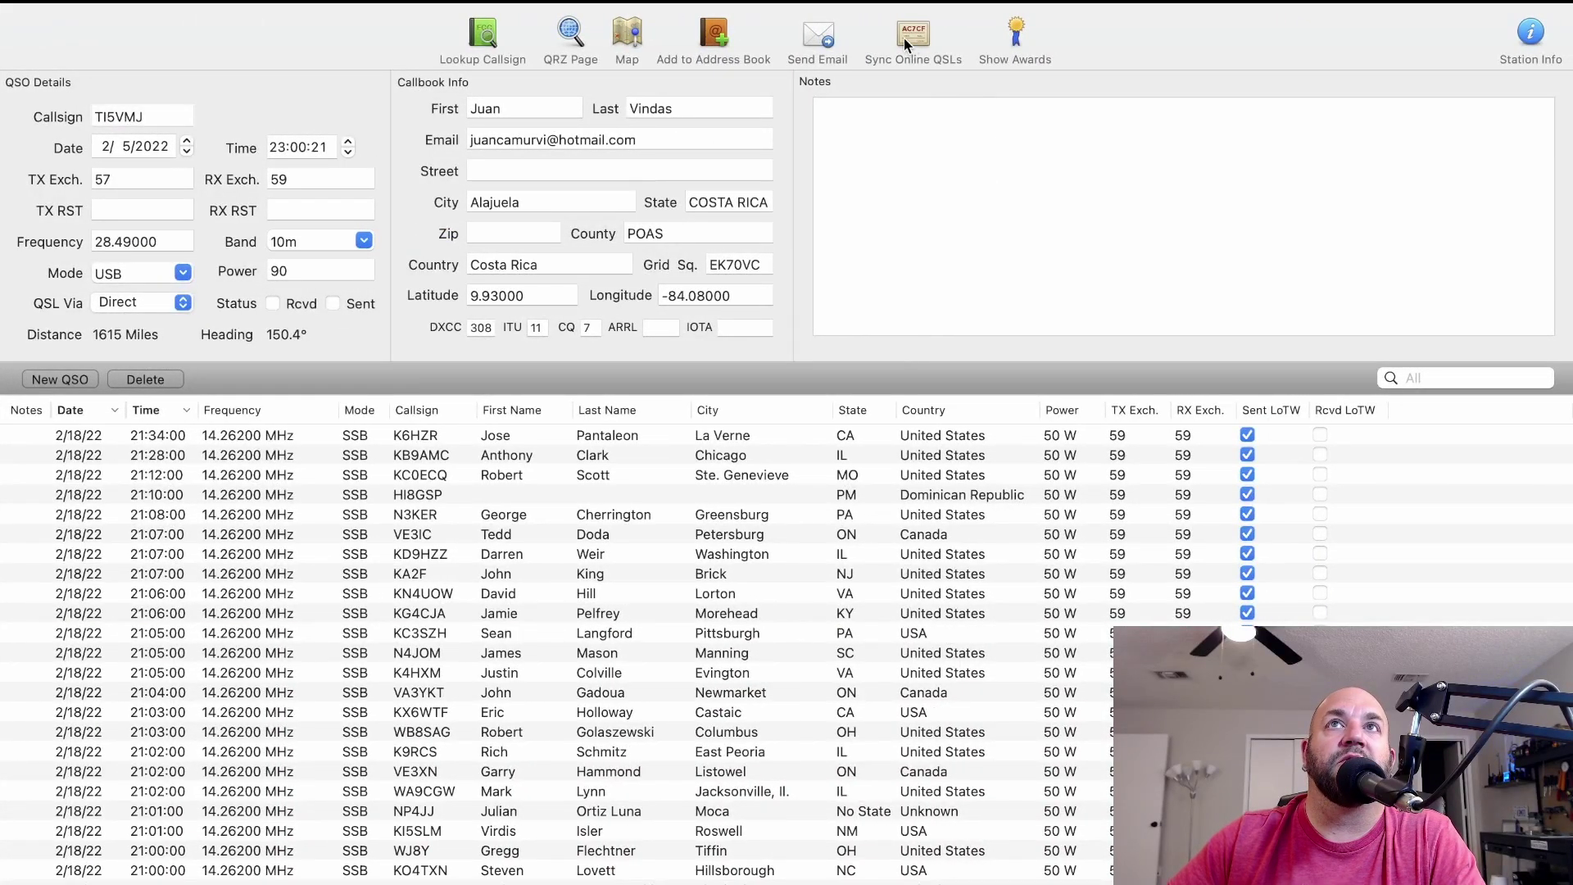
left_click(914, 152)
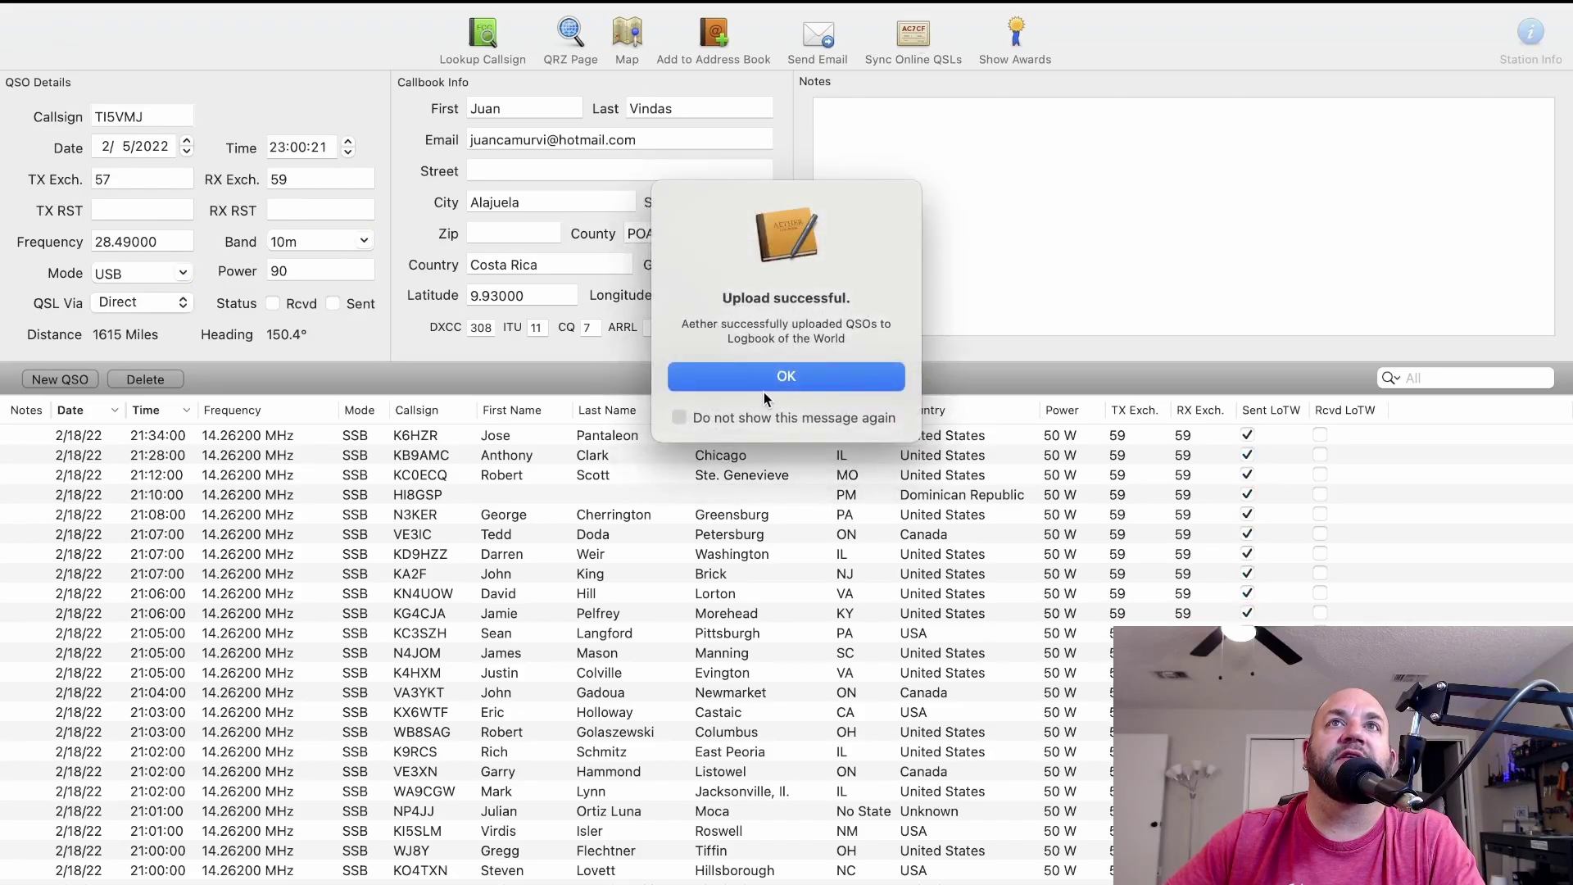
left_click(763, 385)
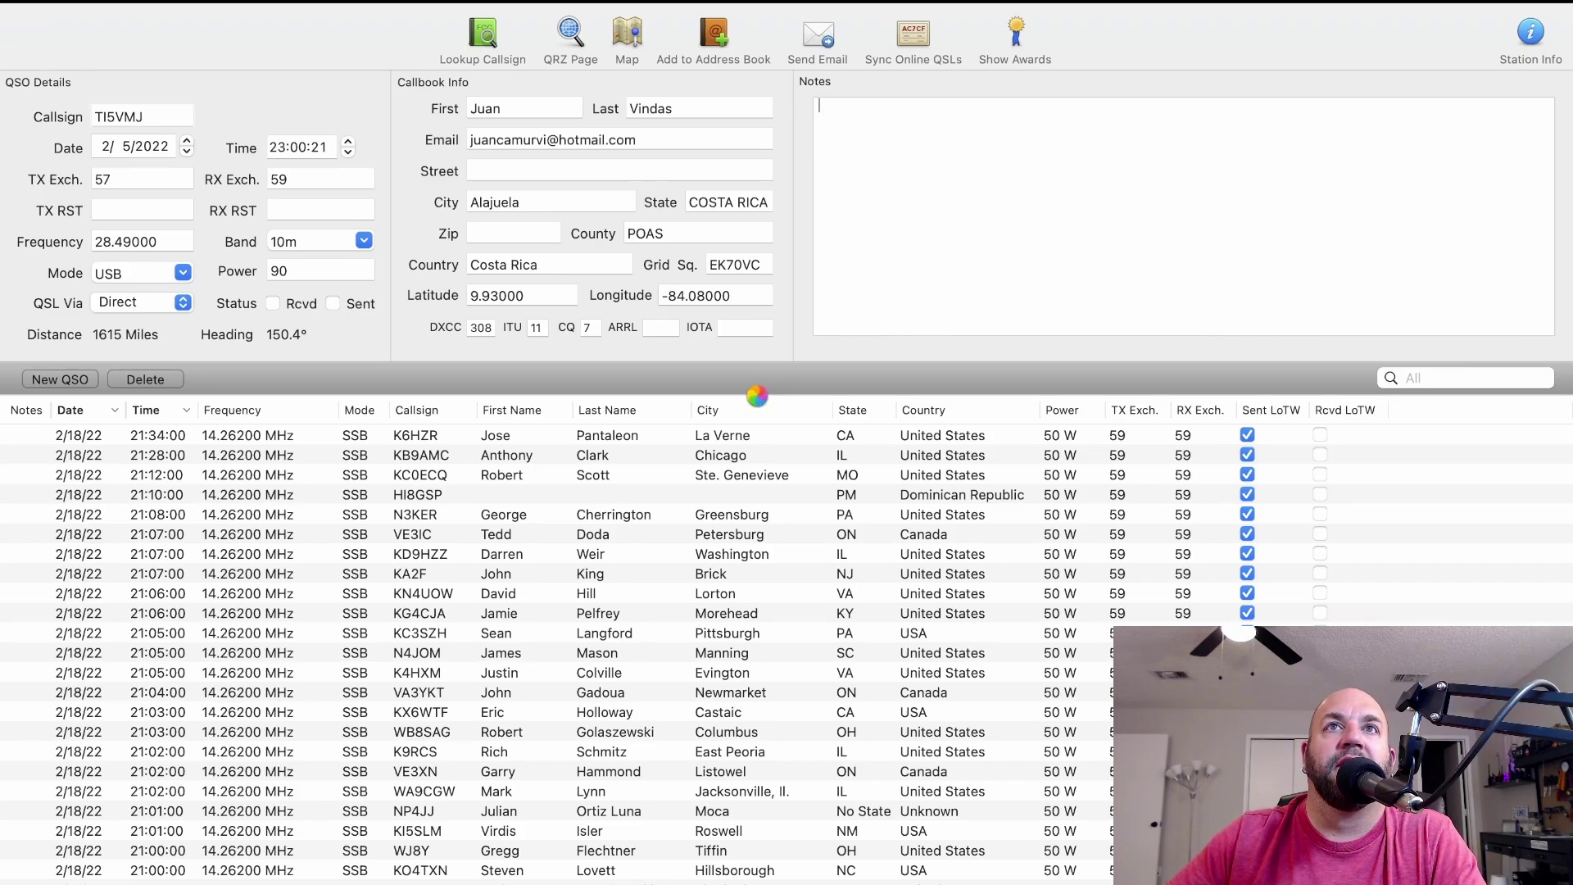
left_click(1358, 578)
left_click(1358, 589)
left_click(1358, 580)
left_click(1358, 590)
scroll(1363, 528, "down", 10)
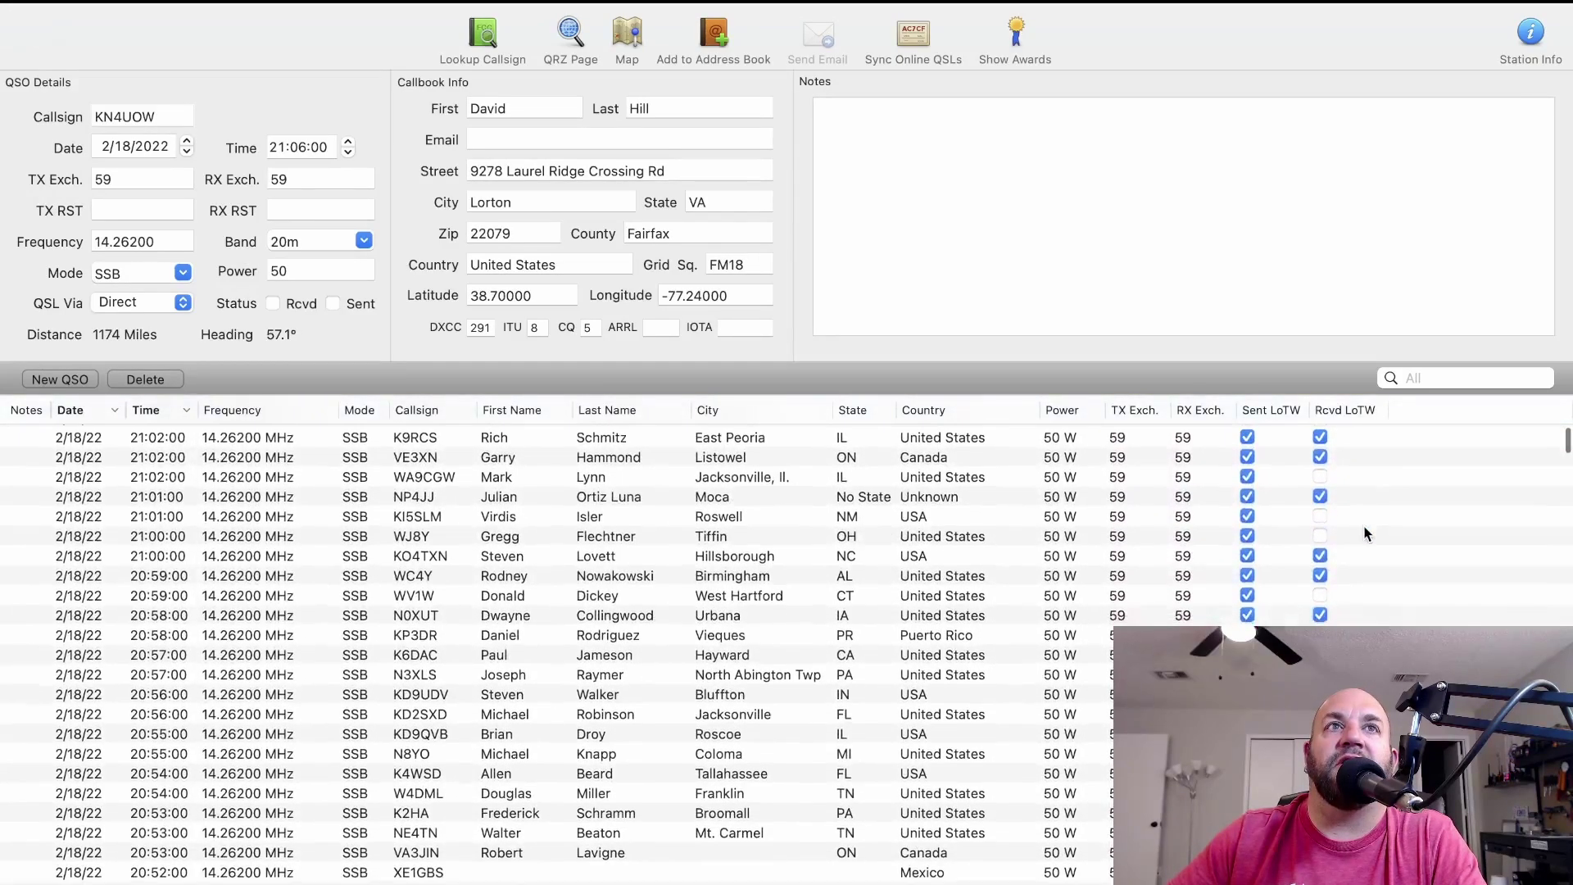
scroll(1363, 530, "down", 11)
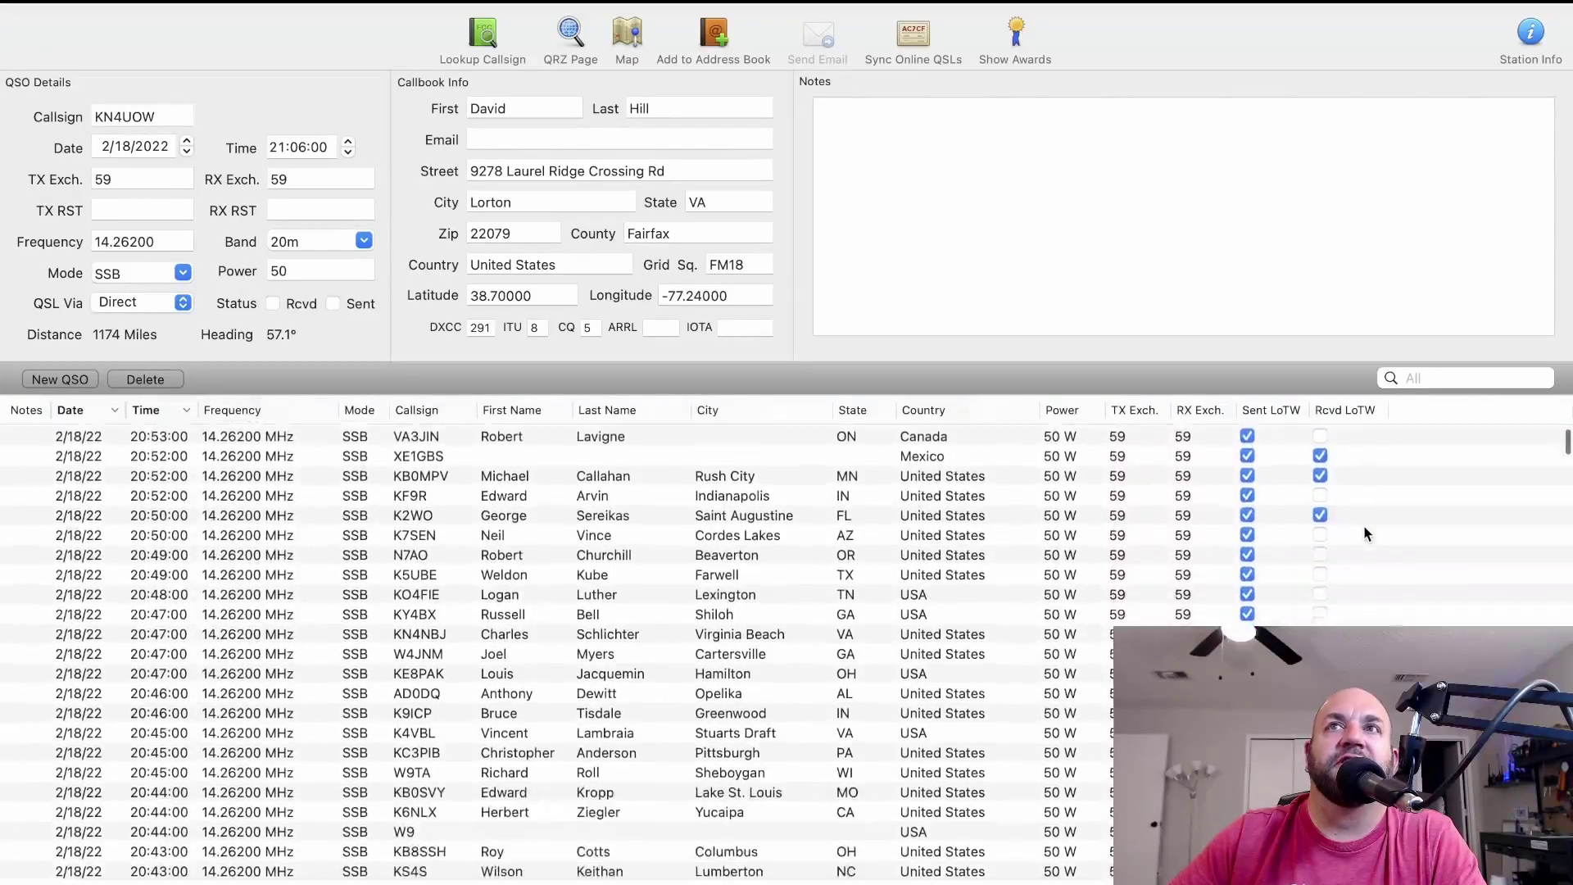
scroll(1365, 533, "up", 20)
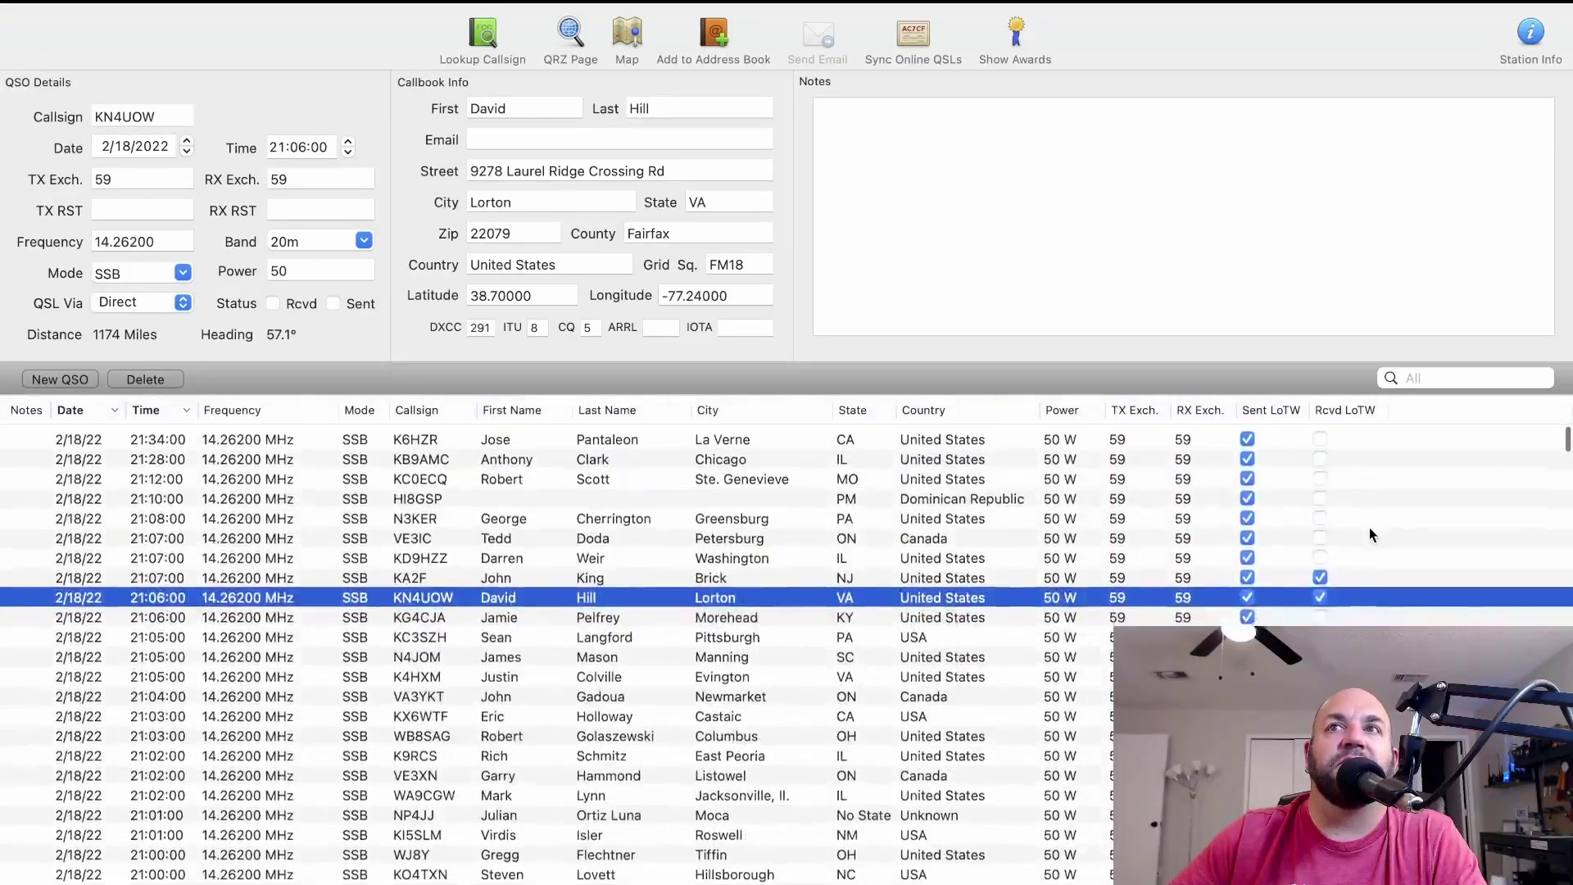